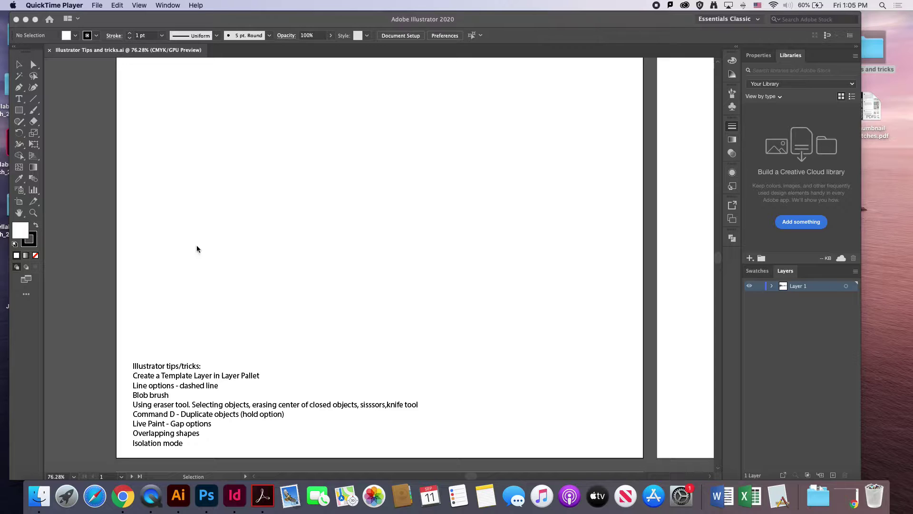
{"action": "left_click", "coordinate": [19, 87]}
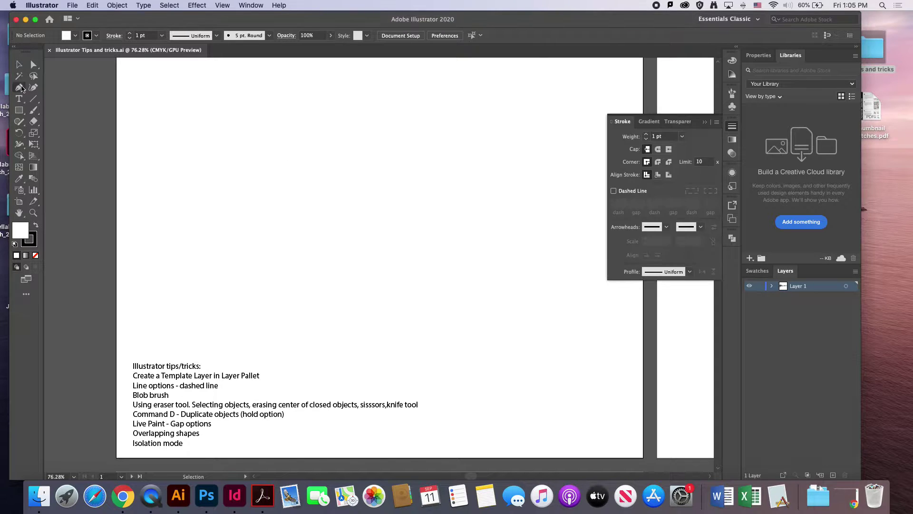
{"action": "left_click", "coordinate": [19, 65]}
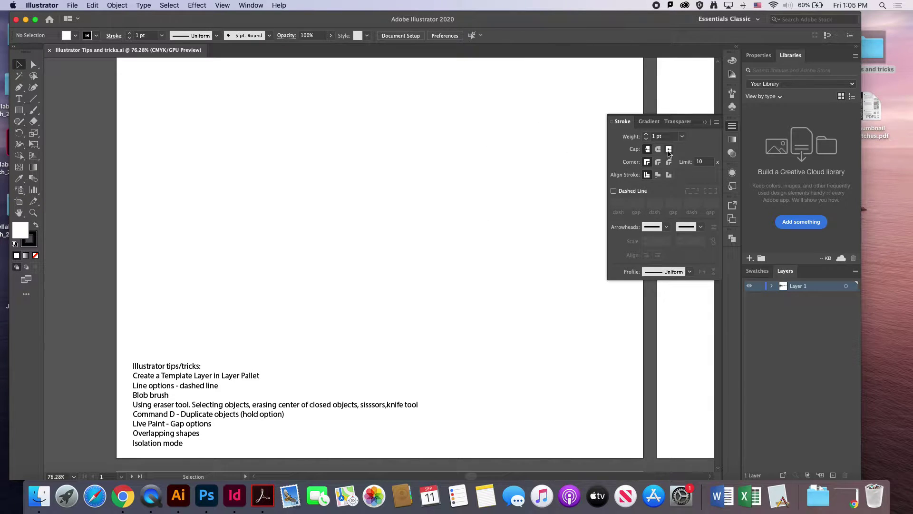
{"action": "left_click", "coordinate": [621, 123]}
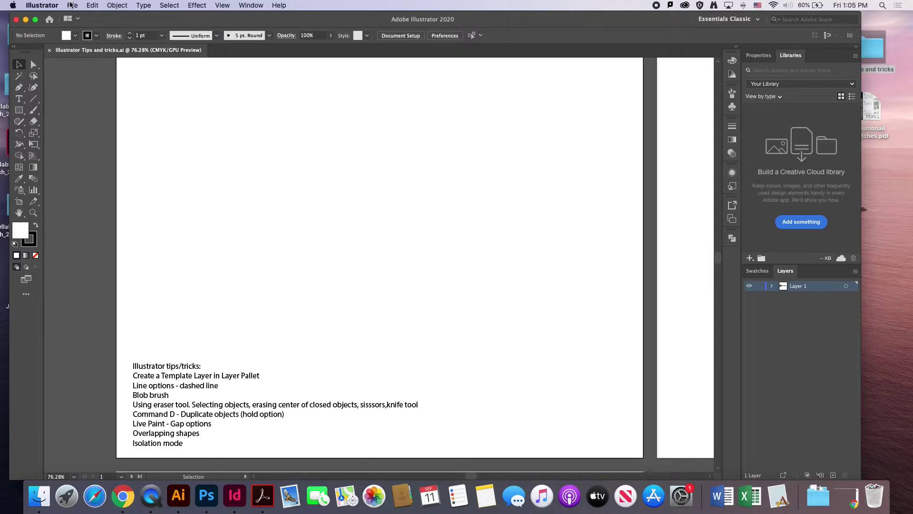
Place the motel sign print image as a linked file, centred across the second artboard.
{"action": "key", "text": "space"}
{"action": "left_click_drag", "start_coordinate": [427, 214], "coordinate": [157, 232]}
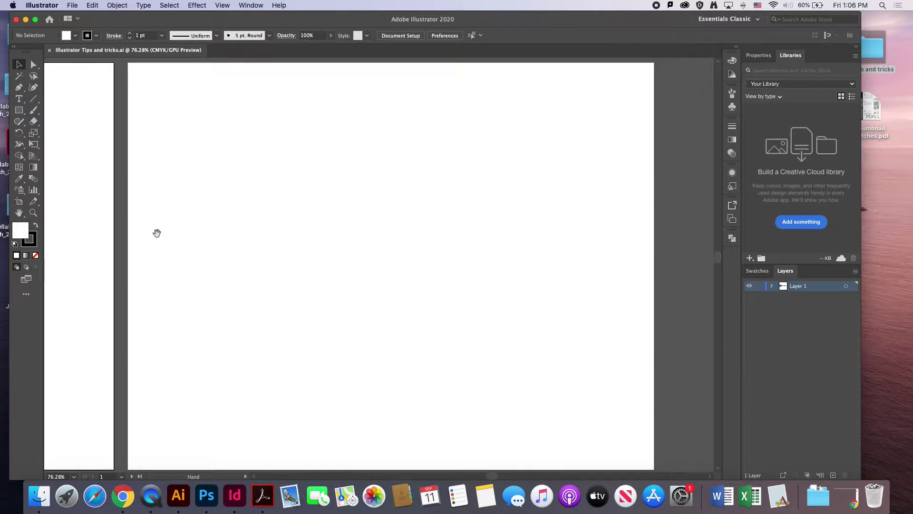
{"action": "left_click", "coordinate": [73, 6]}
{"action": "left_click", "coordinate": [106, 156]}
{"action": "left_click", "coordinate": [367, 168]}
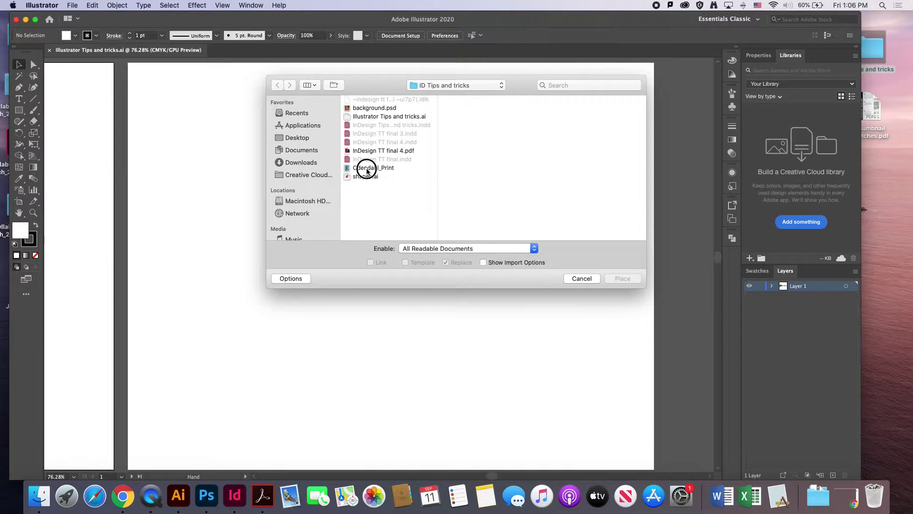
{"action": "left_click", "coordinate": [621, 283]}
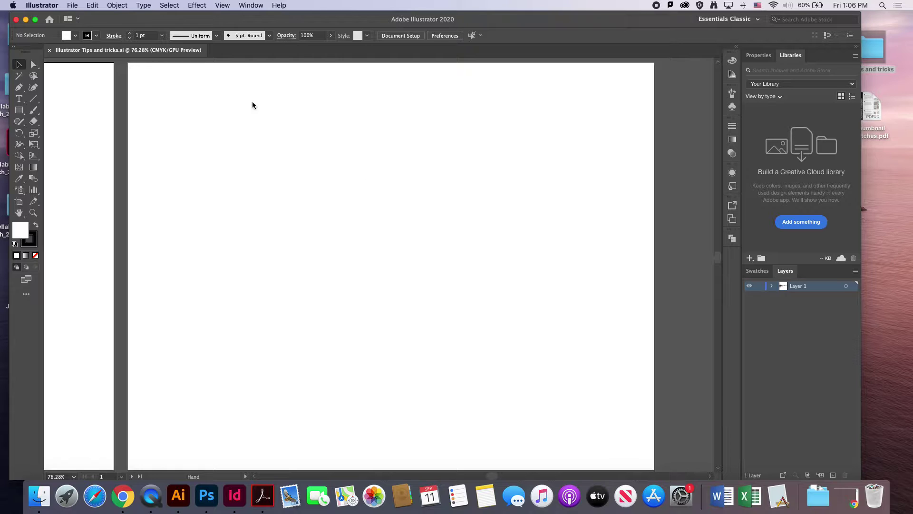
{"action": "left_click", "coordinate": [199, 82]}
{"action": "left_click_drag", "start_coordinate": [356, 208], "coordinate": [378, 195]}
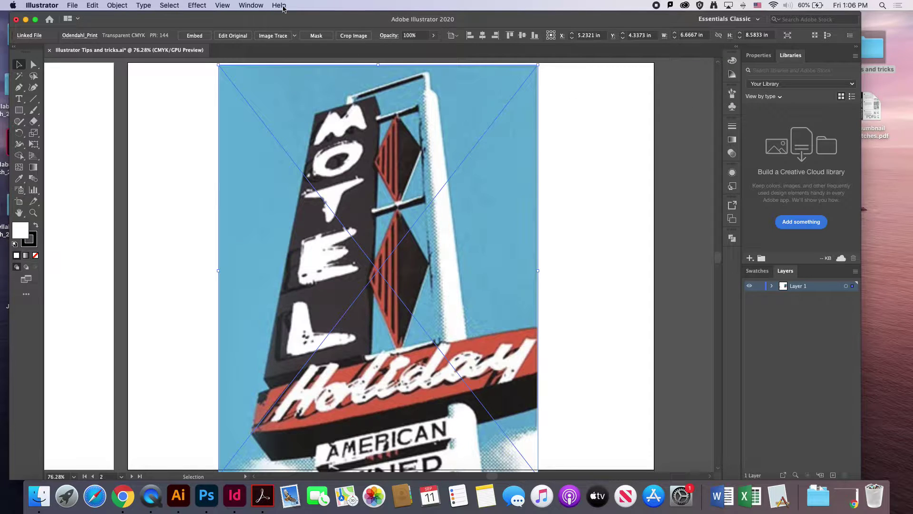
Add a new layer above Layer 1 for tracing.
{"action": "left_click", "coordinate": [250, 5]}
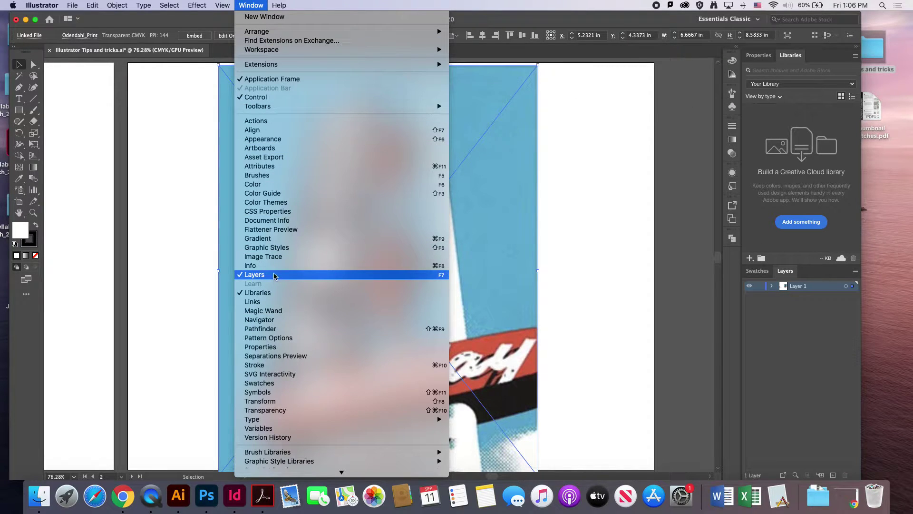
{"action": "left_click", "coordinate": [786, 328]}
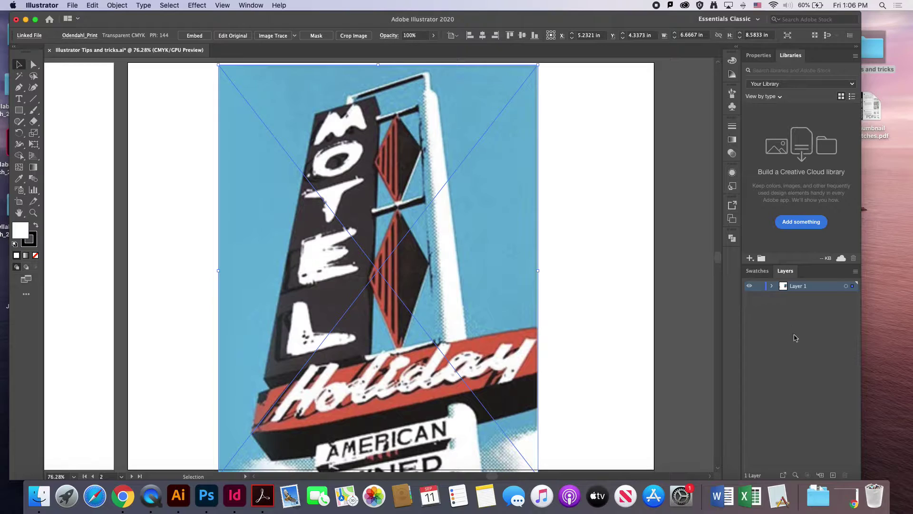
{"action": "left_click", "coordinate": [833, 475]}
Make Layer 1 a template layer with its images dimmed to 50%.
{"action": "left_click", "coordinate": [784, 298]}
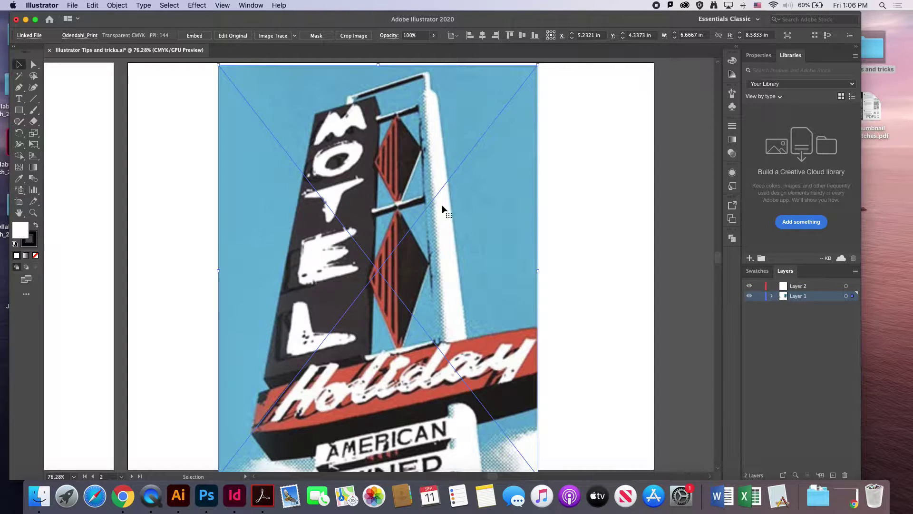
{"action": "double_click", "coordinate": [784, 297]}
{"action": "left_click", "coordinate": [380, 254]}
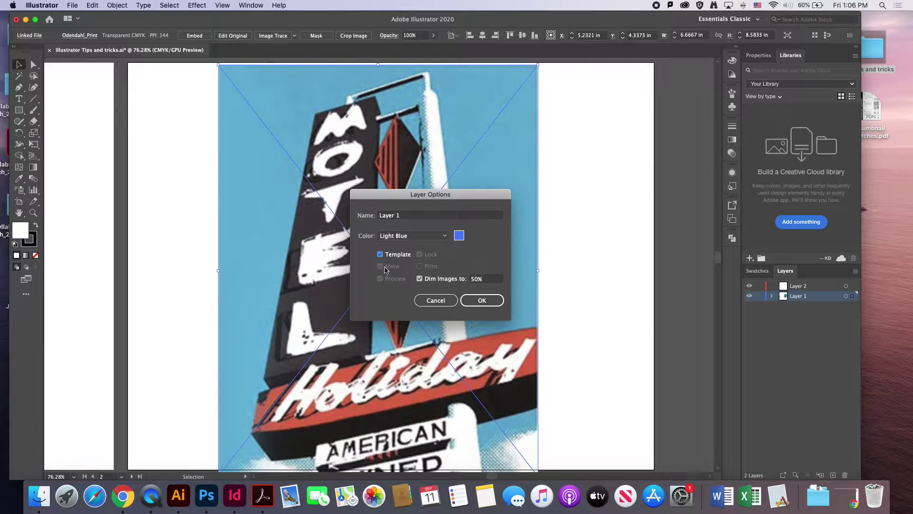
{"action": "left_click", "coordinate": [482, 301]}
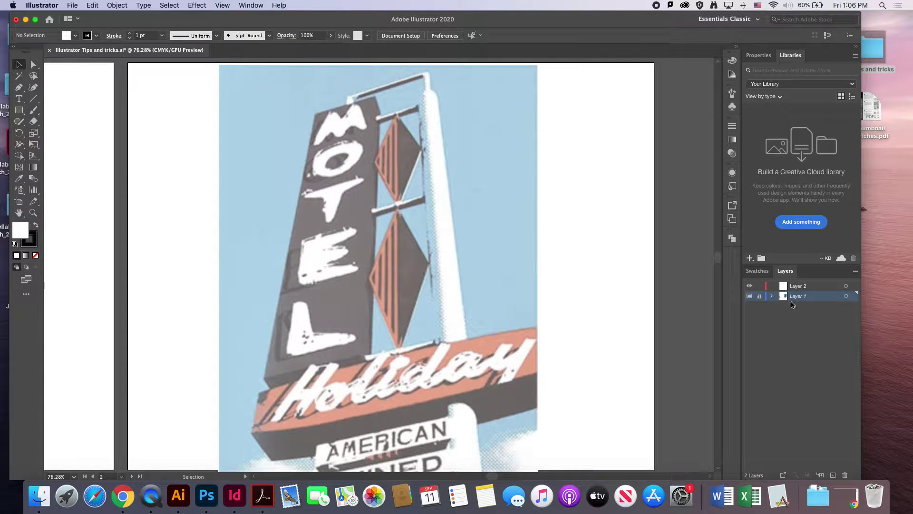
Trace the outline of the tall dark MOTEL panel with the Pen tool as a straight-edged closed path on Layer 2.
{"action": "left_click", "coordinate": [798, 286]}
{"action": "left_click", "coordinate": [19, 87]}
{"action": "left_click", "coordinate": [264, 382]}
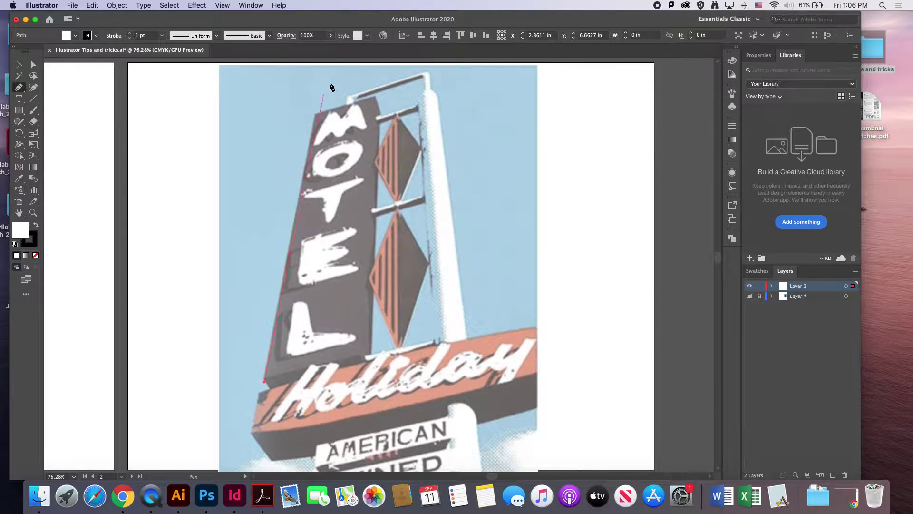
{"action": "left_click", "coordinate": [316, 113]}
{"action": "left_click", "coordinate": [374, 98]}
{"action": "left_click", "coordinate": [381, 114]}
{"action": "left_click", "coordinate": [373, 363]}
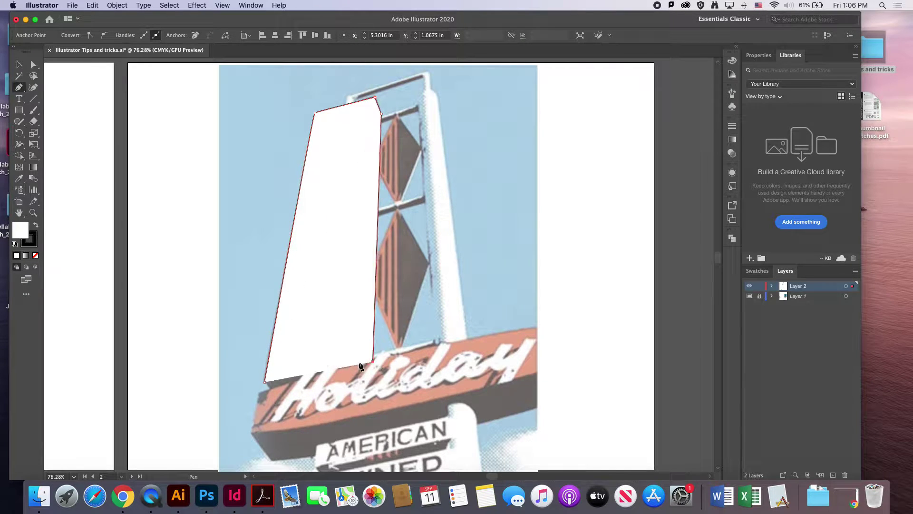
{"action": "left_click", "coordinate": [265, 383]}
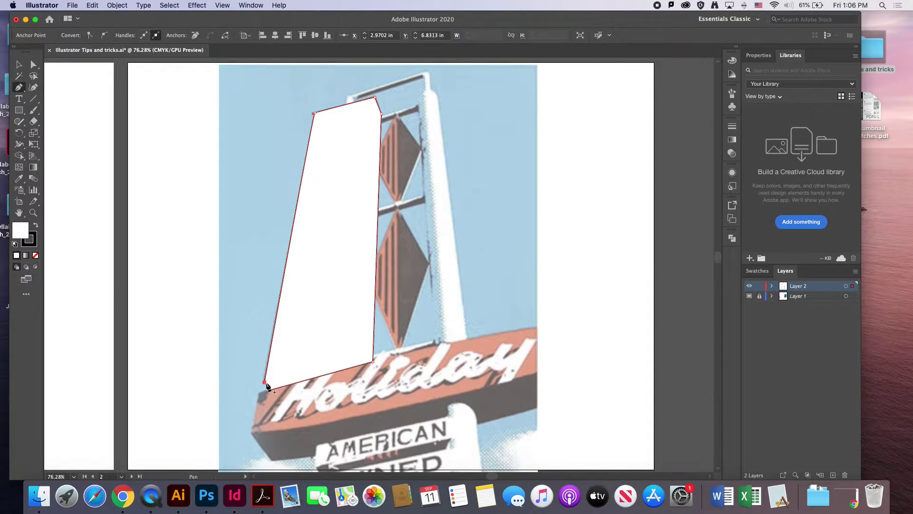
Remove the fill from the traced MOTEL panel outline, keeping its black stroke, and deselect it.
{"action": "left_click", "coordinate": [35, 255]}
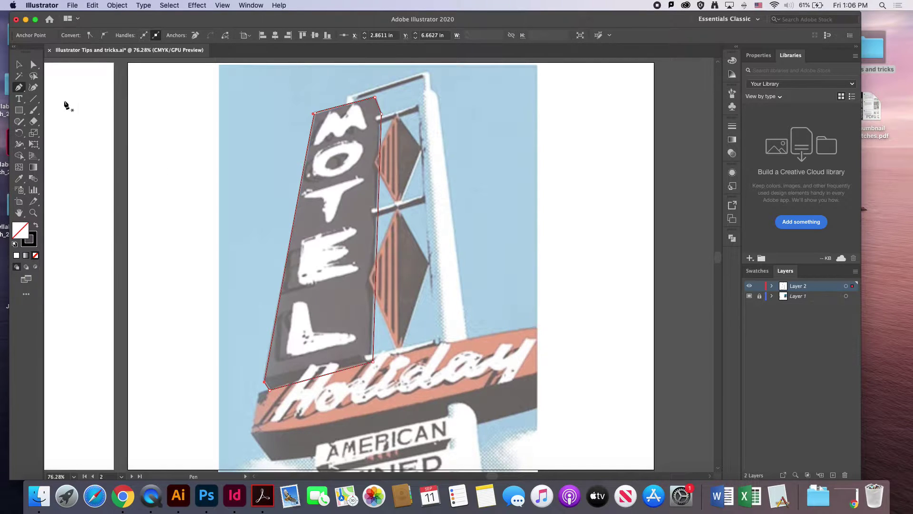
{"action": "left_click", "coordinate": [19, 64]}
{"action": "left_click", "coordinate": [583, 214]}
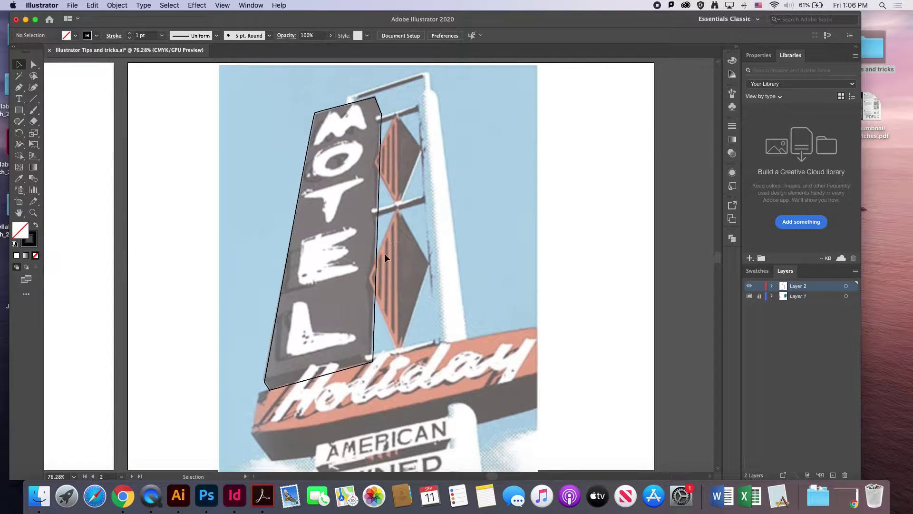
{"action": "left_click", "coordinate": [72, 4]}
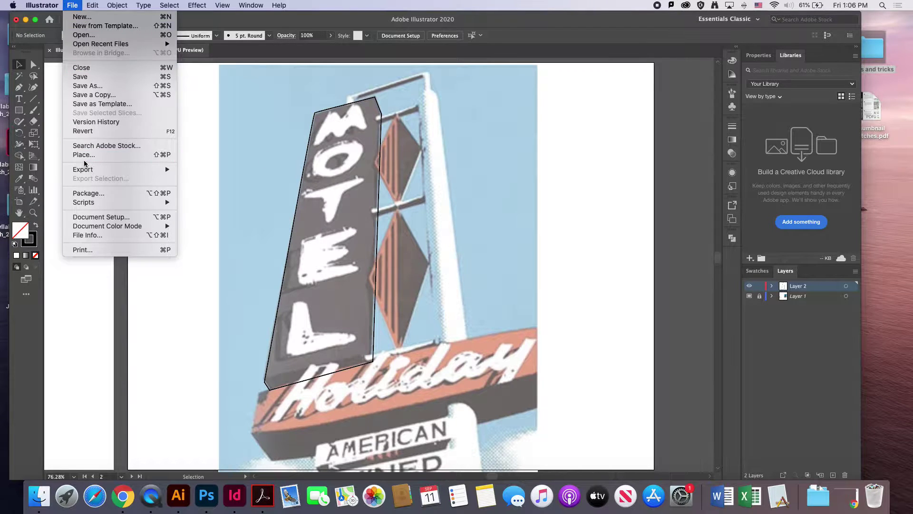
{"action": "left_click", "coordinate": [101, 86]}
{"action": "left_click", "coordinate": [351, 254]}
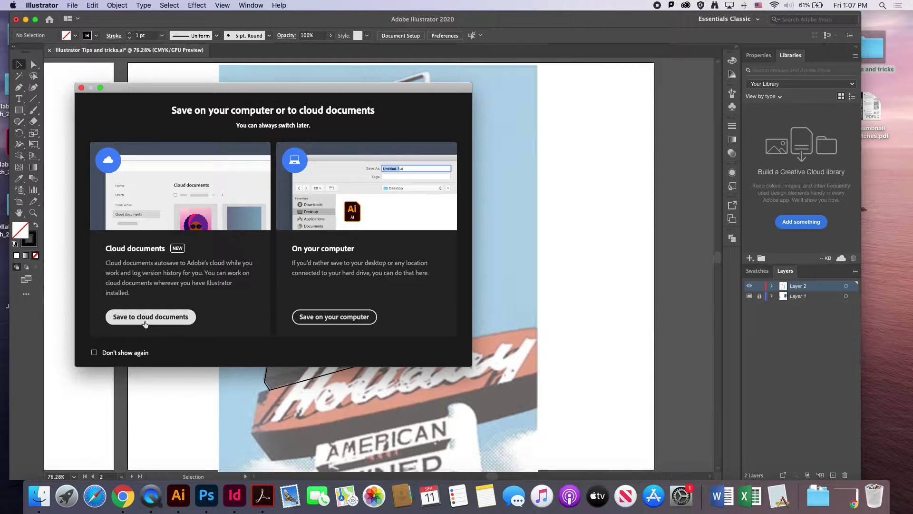
{"action": "left_click", "coordinate": [145, 317]}
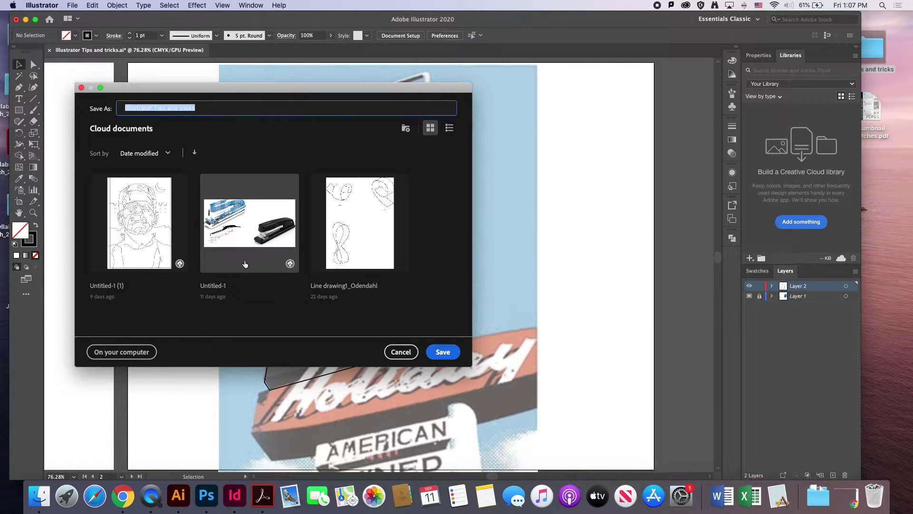
{"action": "left_click", "coordinate": [402, 354]}
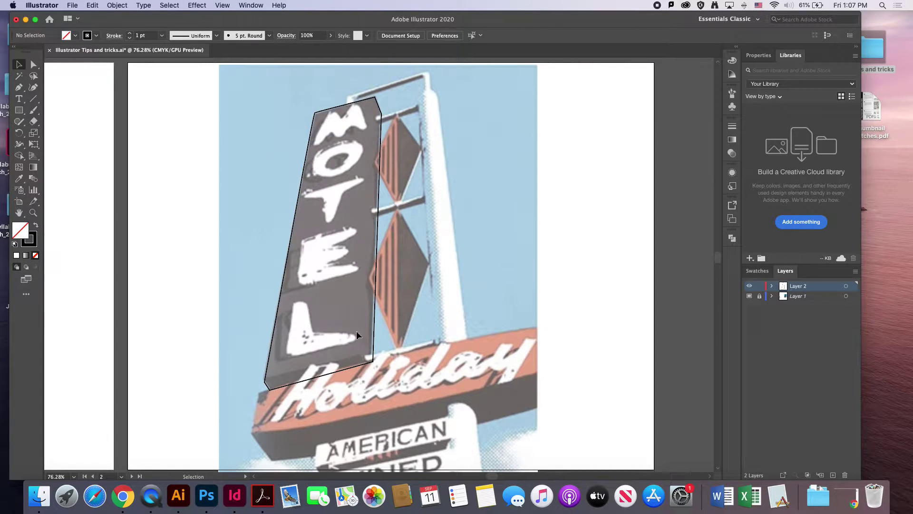
Switch to Finder and examine the linked motel sign image file in the ID Tips and tricks folder.
{"action": "left_click_drag", "start_coordinate": [546, 18], "coordinate": [336, 20]}
{"action": "left_click", "coordinate": [777, 148]}
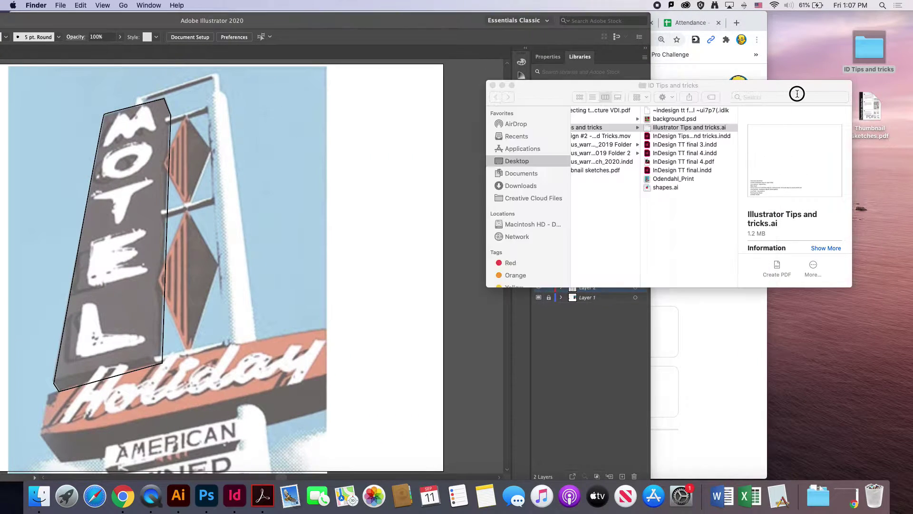
{"action": "left_click", "coordinate": [658, 179]}
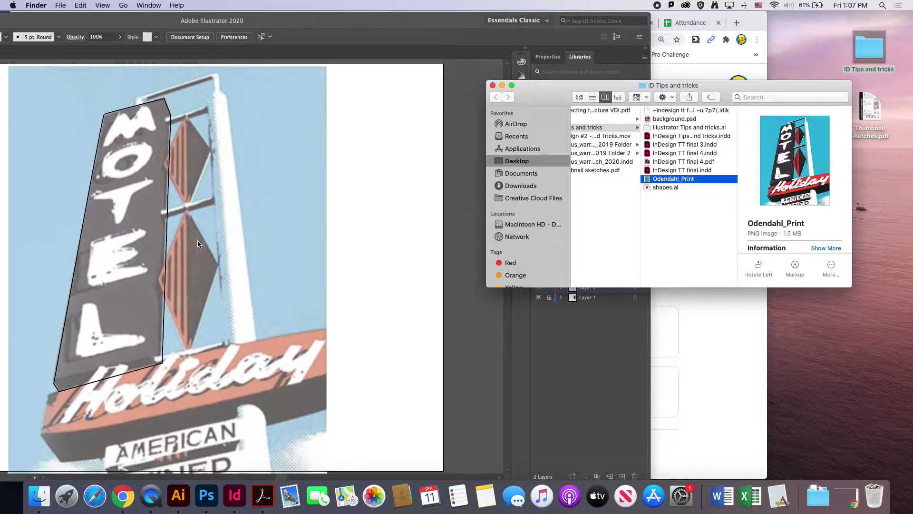
{"action": "left_click", "coordinate": [297, 30]}
{"action": "left_click_drag", "start_coordinate": [361, 21], "coordinate": [458, 24]}
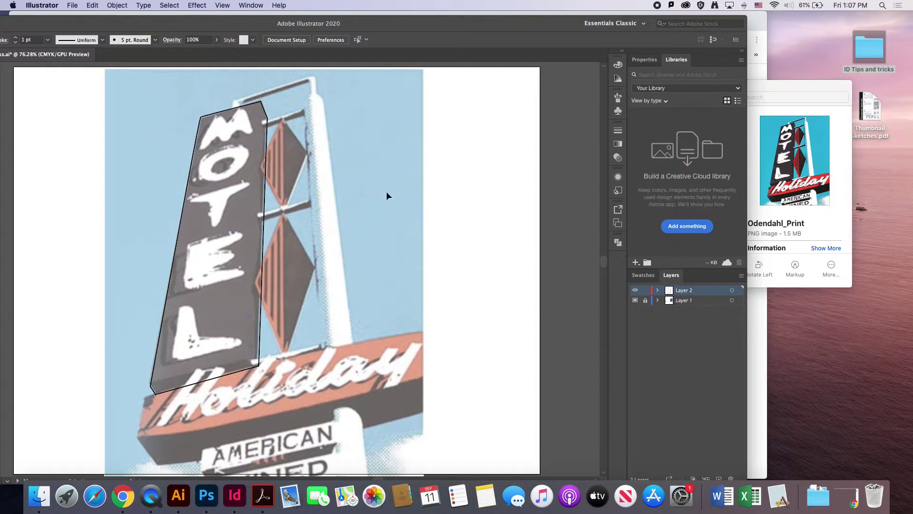
{"action": "left_click", "coordinate": [810, 96]}
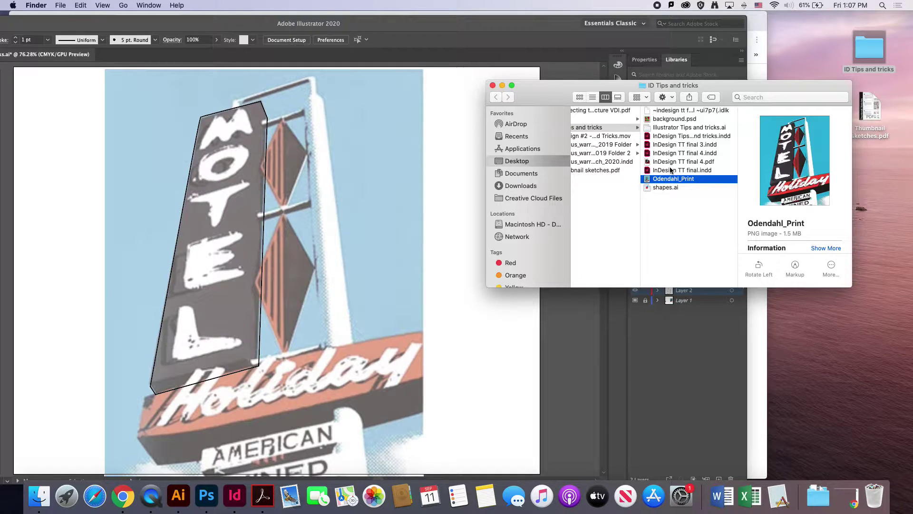
Switch back to Illustrator and enlarge its window to fill the screen.
{"action": "left_click", "coordinate": [381, 218]}
{"action": "left_click_drag", "start_coordinate": [388, 24], "coordinate": [602, 20]}
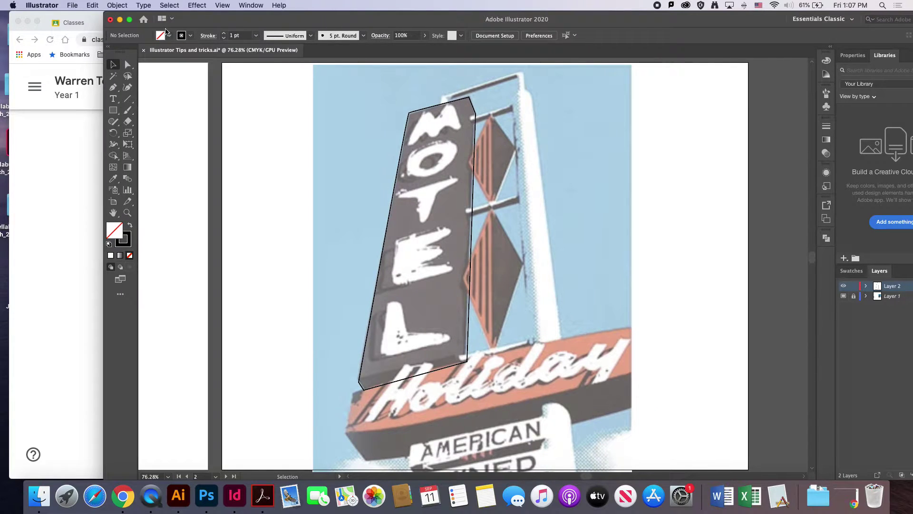
{"action": "left_click", "coordinate": [130, 21]}
Draw a closed unfilled shape about 9.4 in wide on the first artboard, with a zigzag path crossing a wavy curved path.
{"action": "scroll", "coordinate": [558, 180], "scroll_direction": "left", "scroll_amount": 10}
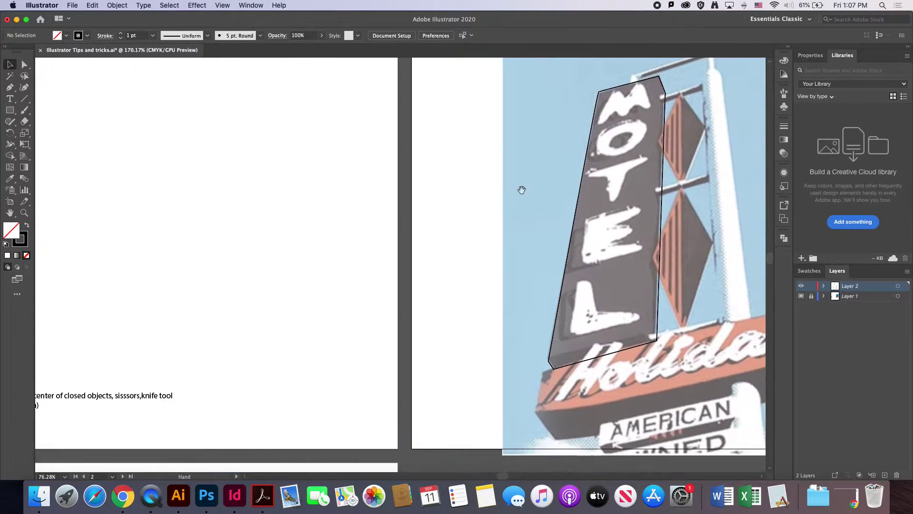
{"action": "scroll", "coordinate": [602, 256], "scroll_direction": "down", "scroll_amount": 3}
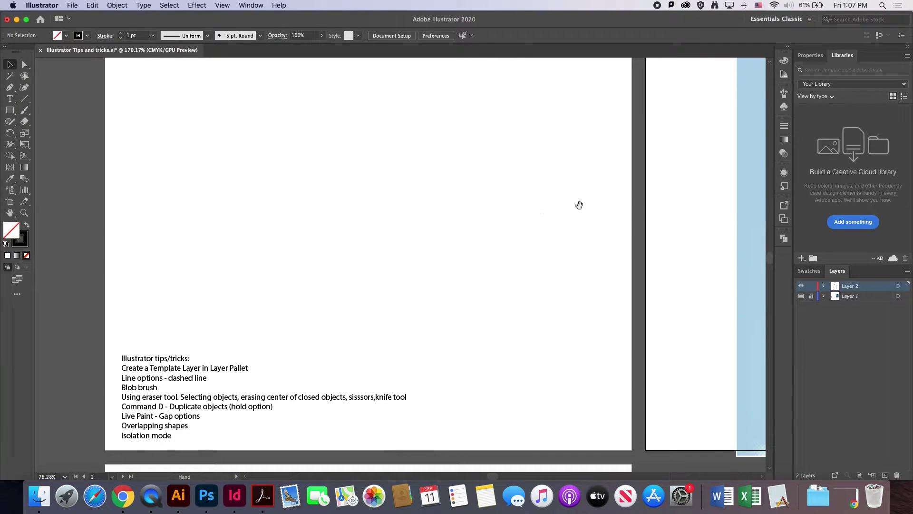
{"action": "left_click", "coordinate": [10, 87]}
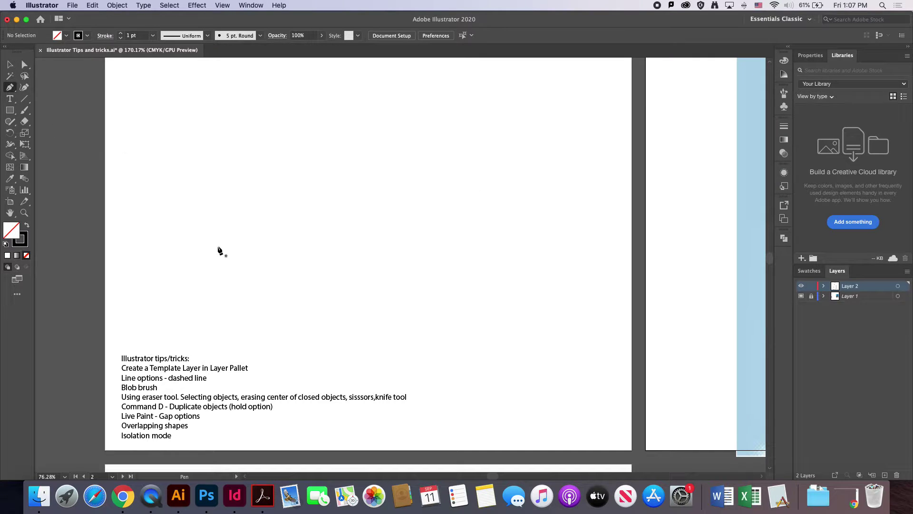
{"action": "left_click", "coordinate": [153, 204]}
{"action": "left_click", "coordinate": [241, 92]}
{"action": "left_click", "coordinate": [393, 251]}
{"action": "left_click", "coordinate": [505, 127]}
{"action": "left_click", "coordinate": [604, 296]}
{"action": "left_click", "coordinate": [519, 321]}
{"action": "left_click_drag", "start_coordinate": [402, 188], "coordinate": [334, 181]}
{"action": "left_click_drag", "start_coordinate": [252, 269], "coordinate": [214, 280]}
{"action": "left_click_drag", "start_coordinate": [153, 204], "coordinate": [148, 165]}
{"action": "left_click", "coordinate": [276, 172], "text": "super"}
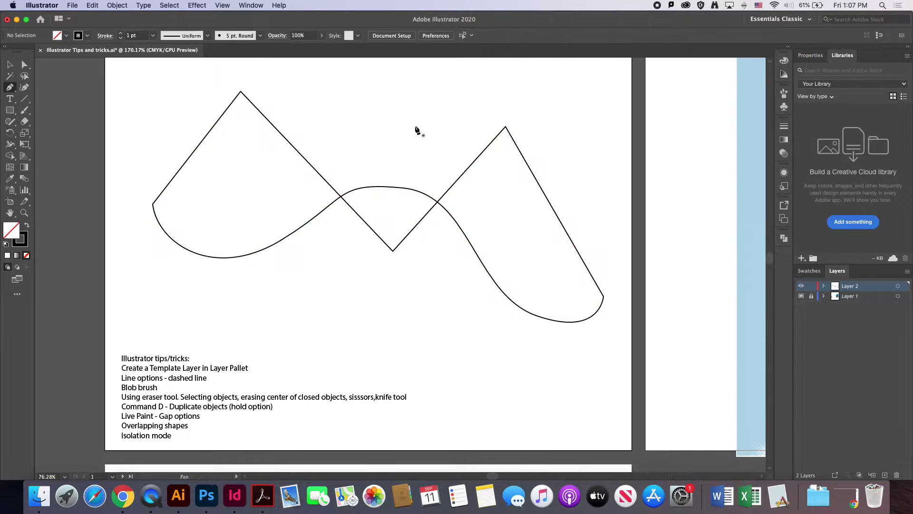
Draw a slanted straight line with the Pen tool crossing the middle of the zigzag shape.
{"action": "left_click", "coordinate": [401, 99]}
{"action": "left_click", "coordinate": [352, 336]}
{"action": "left_click", "coordinate": [416, 302], "text": "super"}
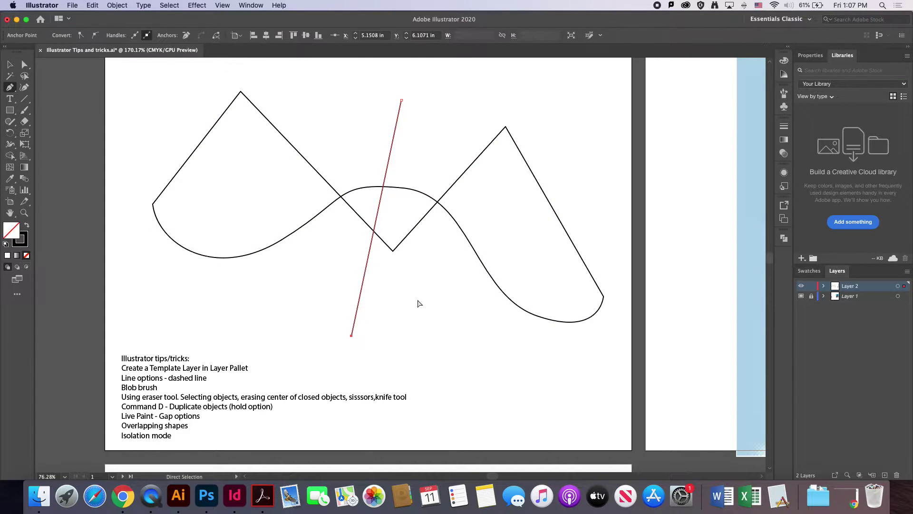
Select the zigzag shape and the slanted line together and set their stroke weight to 14 pt.
{"action": "left_click", "coordinate": [10, 64]}
{"action": "left_click_drag", "start_coordinate": [202, 84], "coordinate": [570, 345]}
{"action": "left_click", "coordinate": [121, 34]}
{"action": "left_click", "coordinate": [121, 35]}
{"action": "left_click", "coordinate": [121, 34]}
{"action": "left_click", "coordinate": [121, 35]}
{"action": "left_click", "coordinate": [121, 34]}
{"action": "left_click", "coordinate": [121, 34]}
{"action": "left_click", "coordinate": [120, 34]}
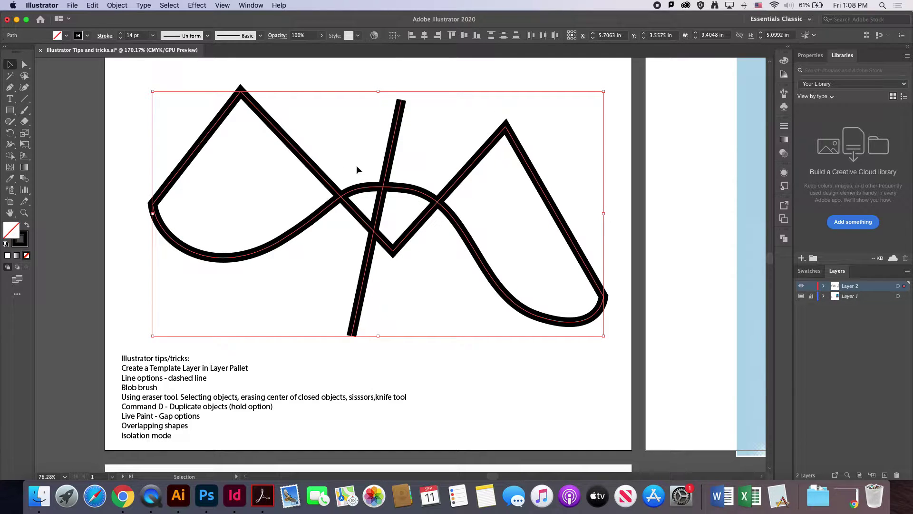
Detach the Stroke panel from its docked group and float it over the first artboard.
{"action": "left_click", "coordinate": [784, 127]}
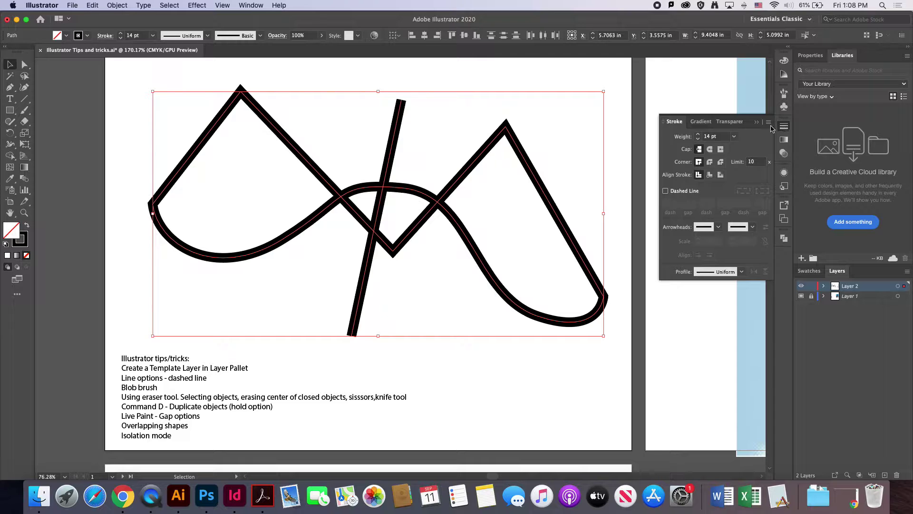
{"action": "left_click", "coordinate": [769, 122]}
{"action": "left_click", "coordinate": [790, 125]}
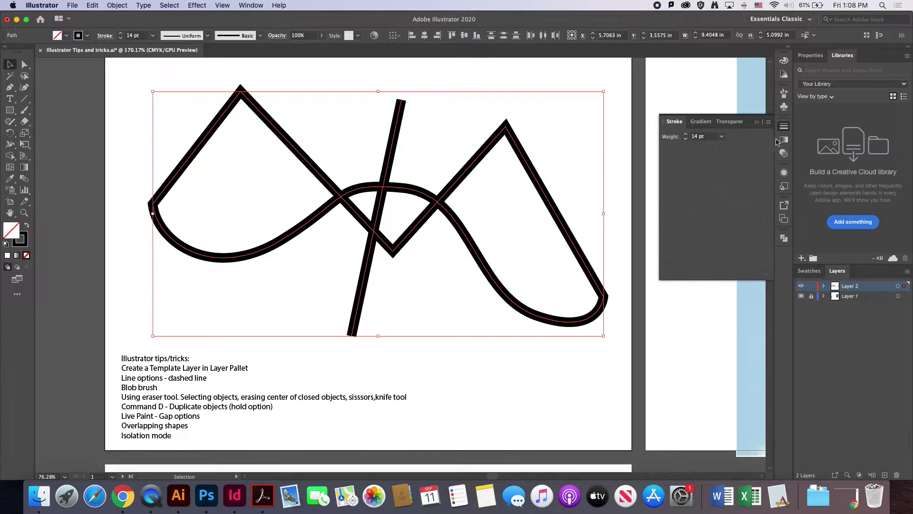
{"action": "left_click_drag", "start_coordinate": [675, 121], "coordinate": [609, 84]}
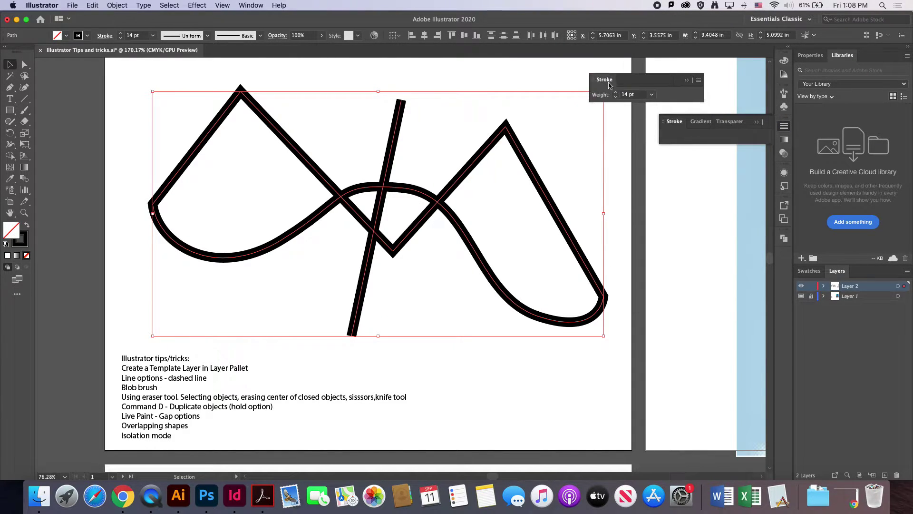
Collapse the leftover Stroke, Gradient and Transparency group, show all options of the floating Stroke panel and move it beside the first artboard.
{"action": "left_click", "coordinate": [715, 122]}
{"action": "left_click", "coordinate": [717, 123]}
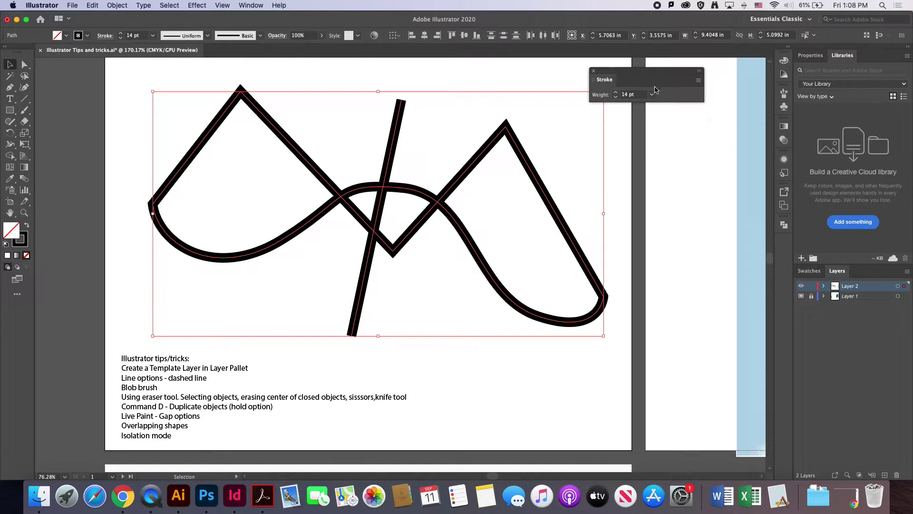
{"action": "left_click_drag", "start_coordinate": [642, 71], "coordinate": [595, 76]}
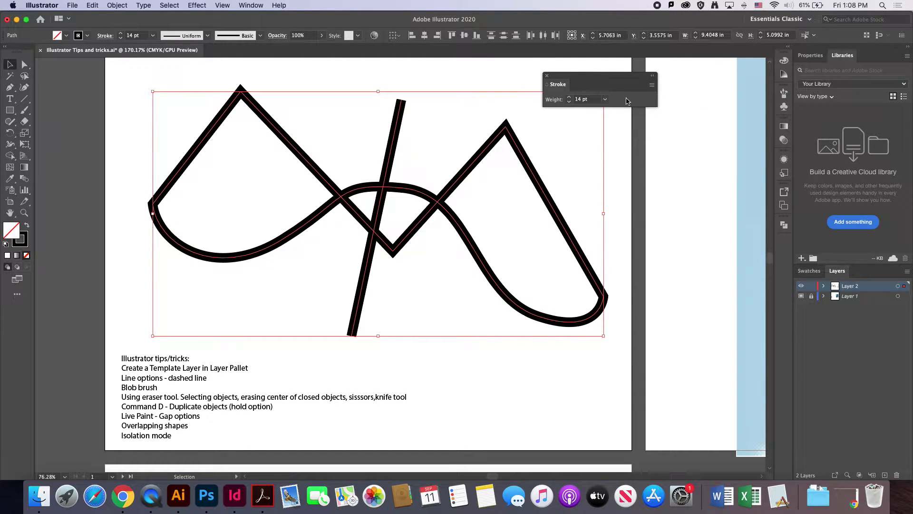
{"action": "left_click", "coordinate": [654, 89]}
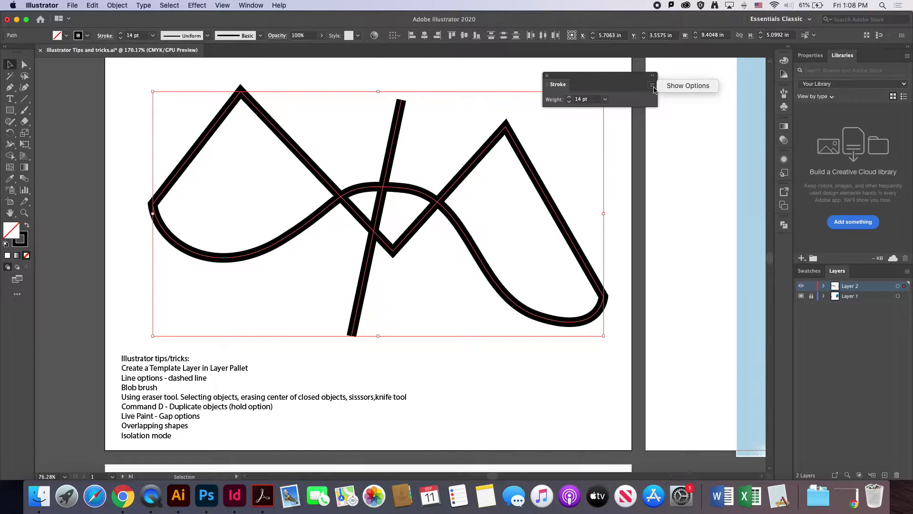
{"action": "left_click", "coordinate": [681, 86]}
{"action": "left_click_drag", "start_coordinate": [619, 78], "coordinate": [699, 76]}
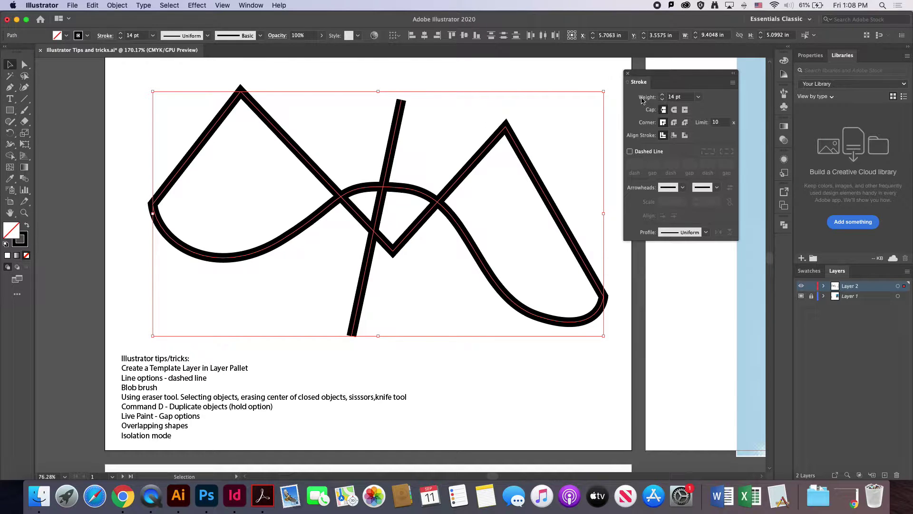
Give the zigzag shape and the slanted line a 27 pt stroke with round caps and round joins, trying the bevel join as well.
{"action": "left_click", "coordinate": [662, 95]}
{"action": "left_click", "coordinate": [665, 96]}
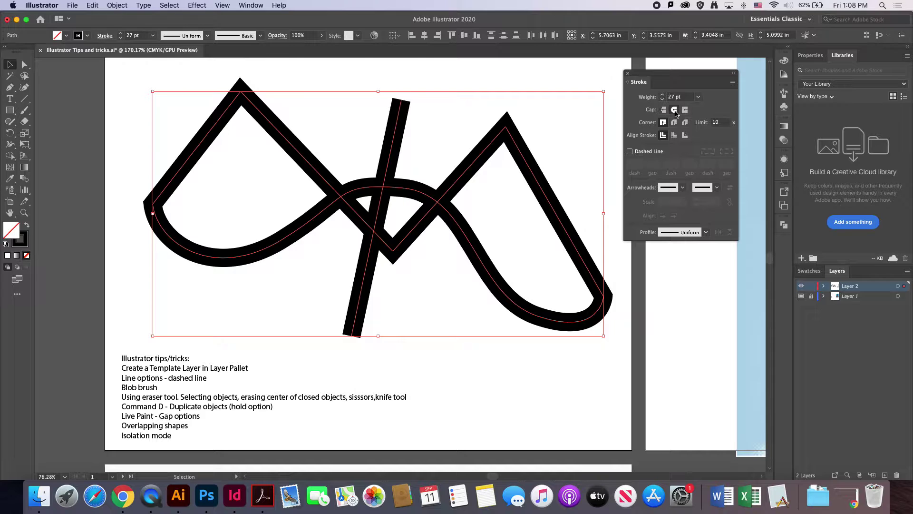
{"action": "left_click", "coordinate": [674, 109]}
{"action": "left_click", "coordinate": [674, 122]}
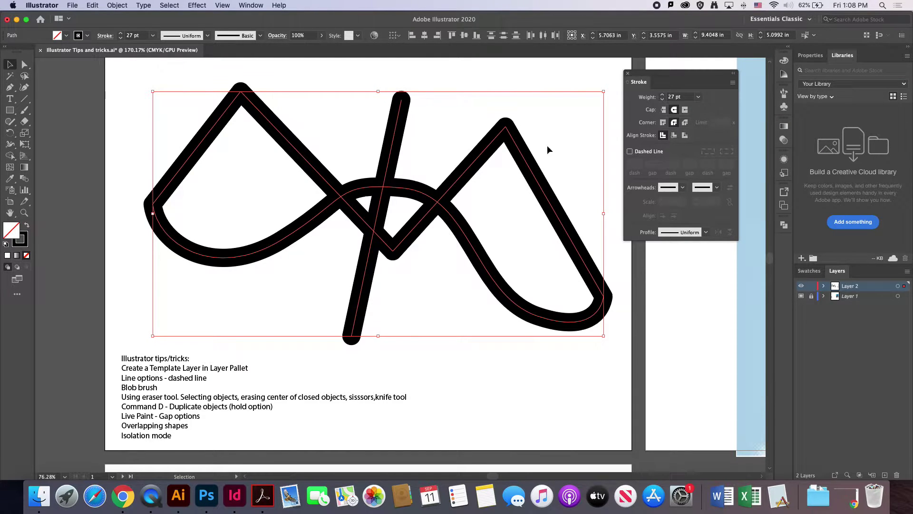
{"action": "left_click", "coordinate": [685, 123]}
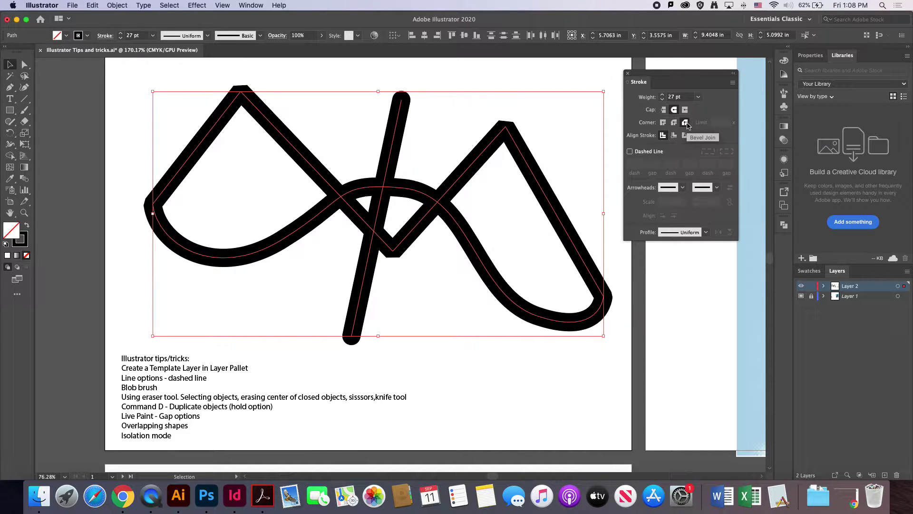
{"action": "left_click", "coordinate": [674, 123]}
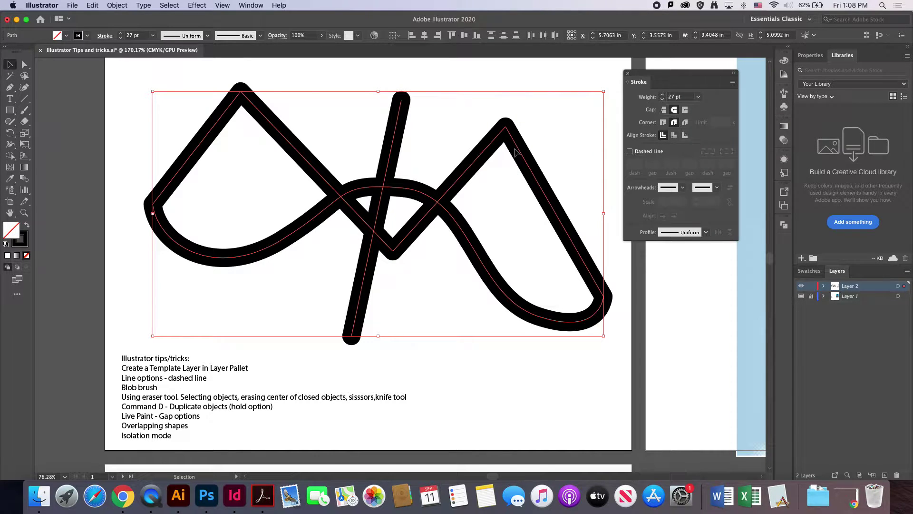
Try aligning the zigzag shape's stroke to the inside and to the outside, and return it to center alignment.
{"action": "left_click", "coordinate": [674, 135]}
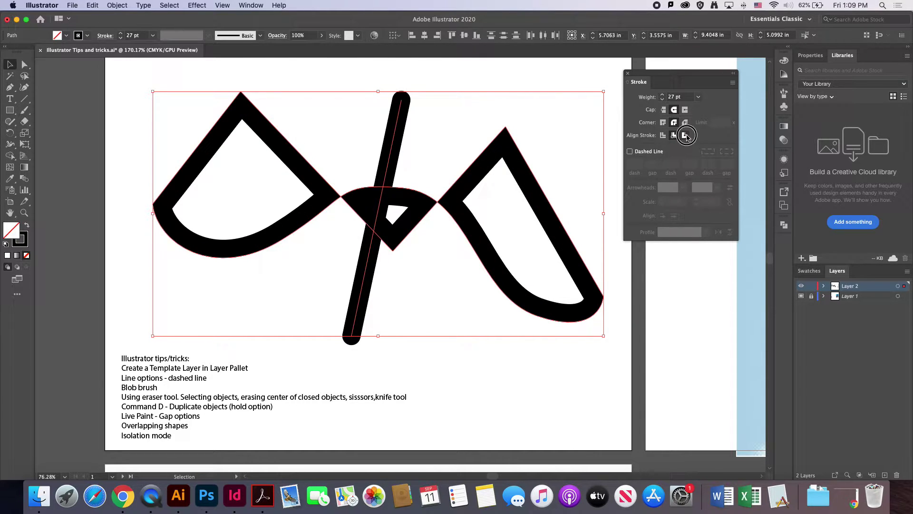
{"action": "left_click", "coordinate": [685, 136]}
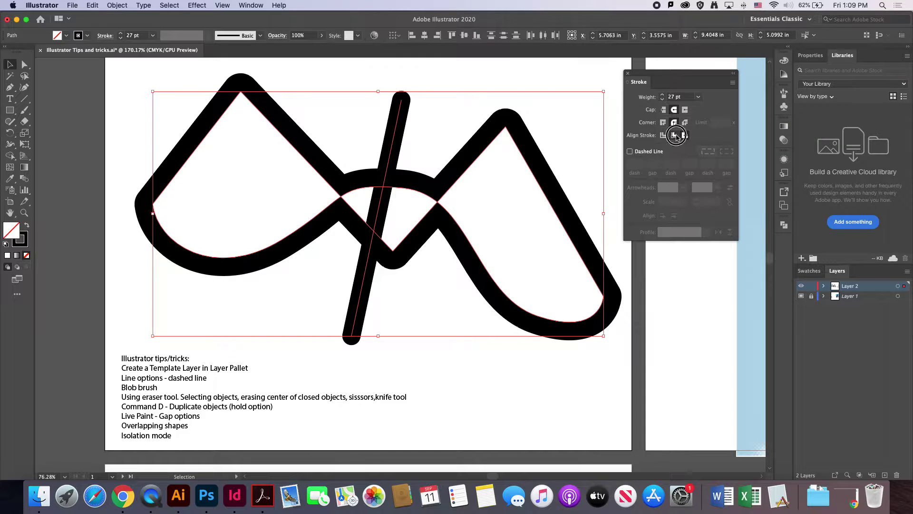
{"action": "left_click", "coordinate": [662, 136]}
{"action": "left_click", "coordinate": [674, 136]}
{"action": "left_click", "coordinate": [663, 136]}
{"action": "left_click", "coordinate": [685, 136]}
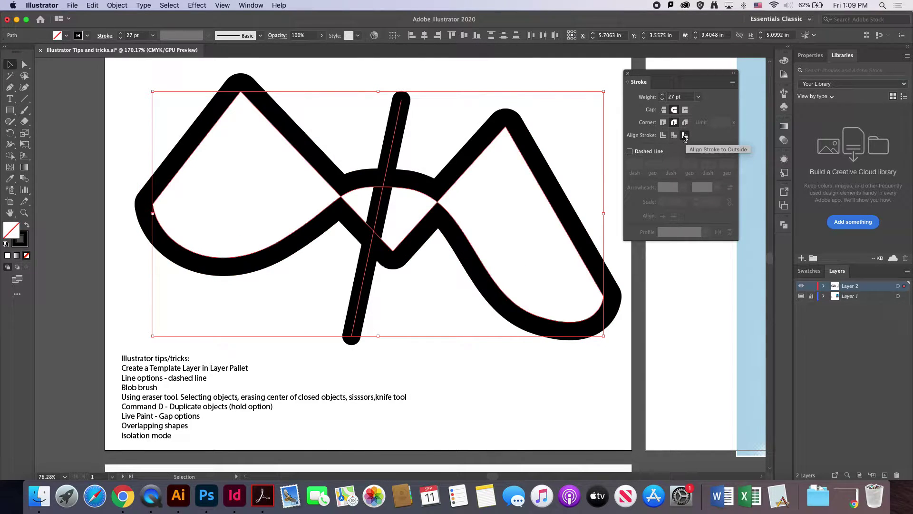
{"action": "left_click", "coordinate": [663, 135]}
Select the zigzag shape and the slanted line and delete them from the artboard.
{"action": "left_click", "coordinate": [569, 107]}
{"action": "left_click", "coordinate": [398, 129]}
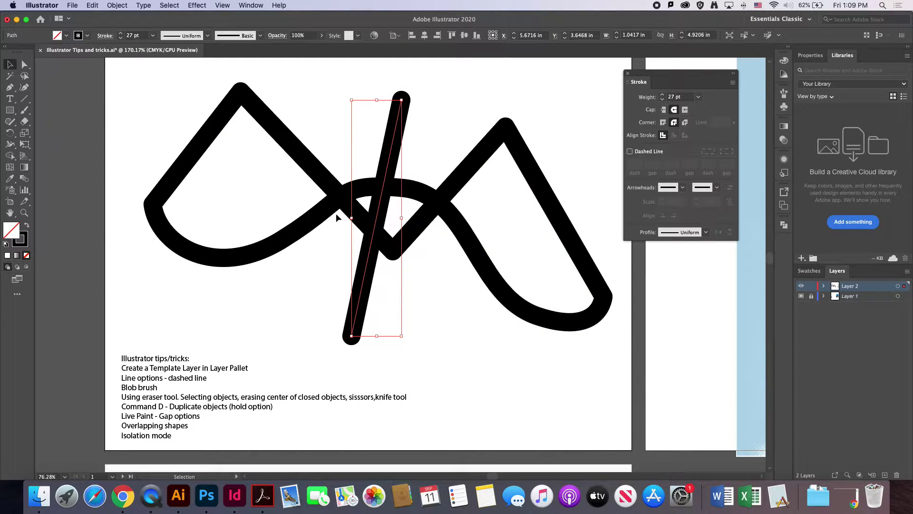
{"action": "key", "text": "super+a"}
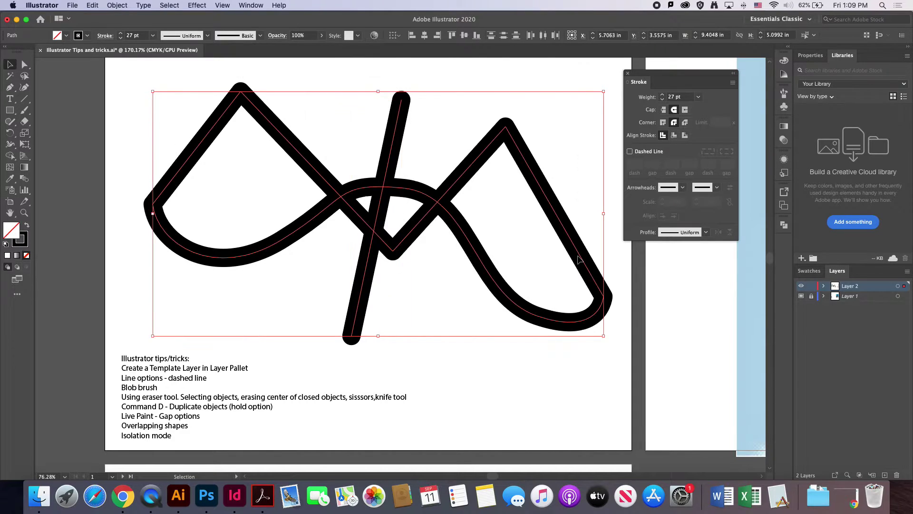
{"action": "key", "text": "Delete"}
Draw a straight diagonal line about 6.65 in wide and 2.13 in high on the first artboard and set its stroke weight to 7 pt.
{"action": "key", "text": "backslash"}
{"action": "left_click_drag", "start_coordinate": [209, 139], "coordinate": [528, 242]}
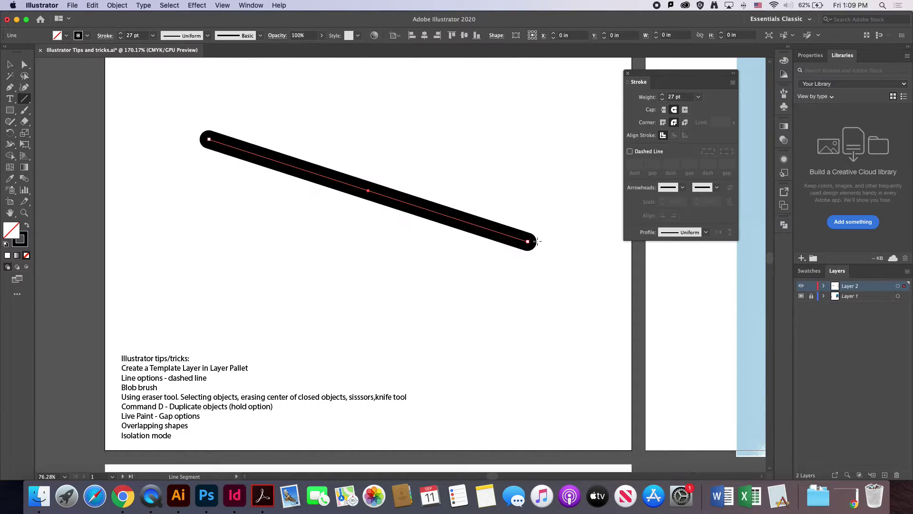
{"action": "left_click", "coordinate": [699, 98]}
{"action": "left_click", "coordinate": [716, 200]}
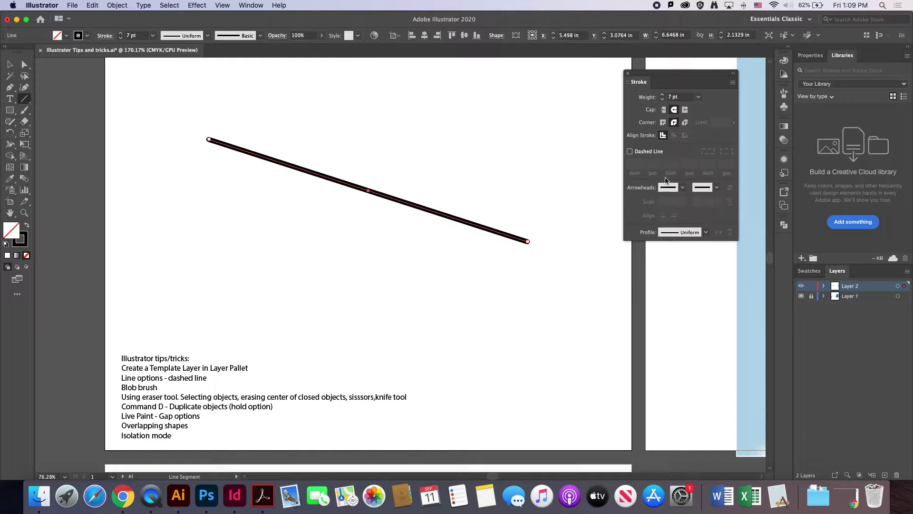
Turn the diagonal line into a dashed line with a butt cap and a miter join.
{"action": "left_click", "coordinate": [631, 151]}
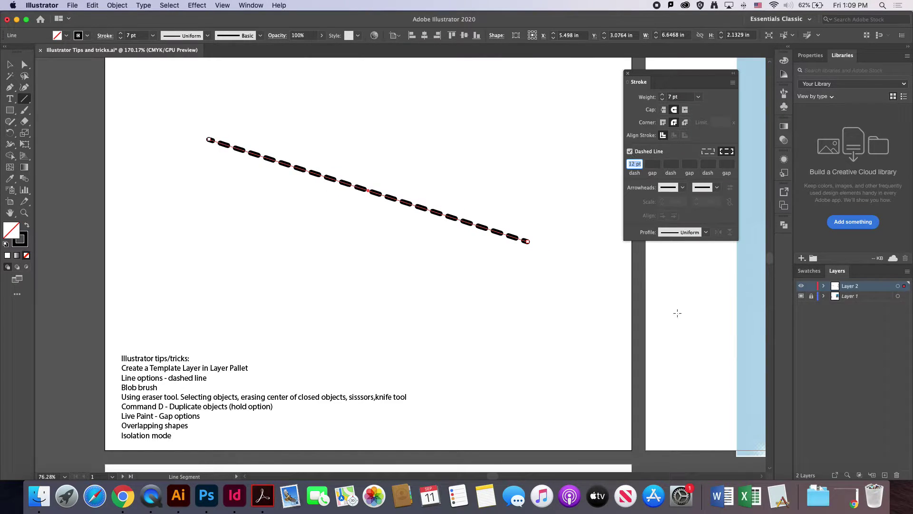
{"action": "left_click", "coordinate": [663, 110]}
{"action": "left_click", "coordinate": [664, 122]}
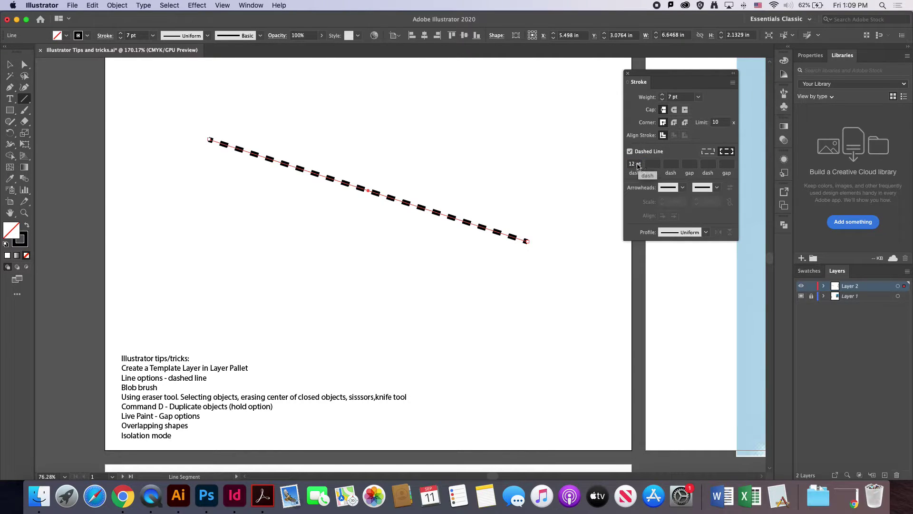
Try widening the gap between the line's dashes up to 13 pt and clear the gap value.
{"action": "left_click", "coordinate": [653, 164]}
{"action": "type", "text": "10"}
{"action": "key", "text": "Return"}
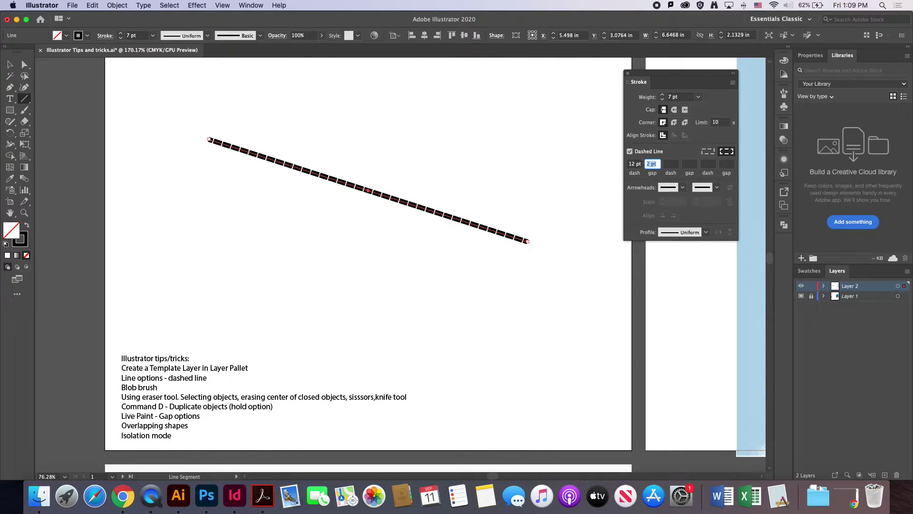
{"action": "key", "text": "Up"}
{"action": "key", "text": "Up"}
{"action": "key", "text": "Up"}
{"action": "key", "text": "Up"}
{"action": "key", "text": "Up"}
{"action": "key", "text": "Up"}
{"action": "key", "text": "Up"}
{"action": "key", "text": "Up"}
{"action": "key", "text": "Up"}
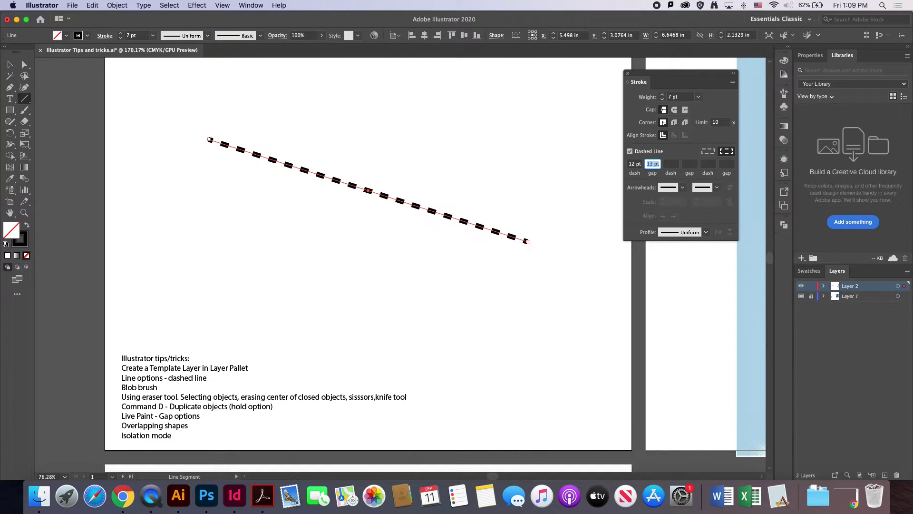
{"action": "key", "text": "BackSpace"}
Reduce the dash length of the diagonal line to 4 pt.
{"action": "left_click", "coordinate": [634, 165]}
{"action": "key", "text": "Down"}
{"action": "key", "text": "Down"}
{"action": "key", "text": "Down"}
{"action": "key", "text": "Down"}
{"action": "key", "text": "Down"}
{"action": "key", "text": "Down"}
{"action": "key", "text": "Down"}
{"action": "key", "text": "Down"}
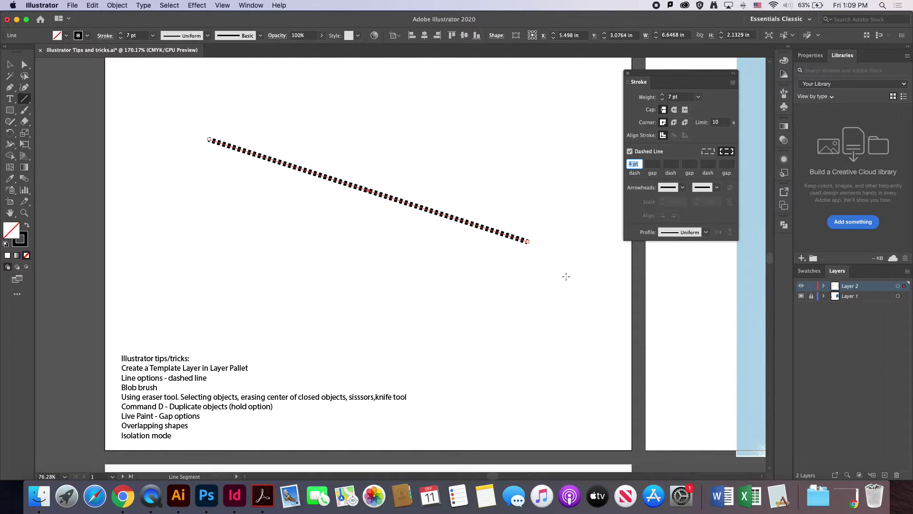
Add the Arrow 1 arrowhead to the start of the dashed line and the pointing hand Arrow 37 to its end.
{"action": "left_click", "coordinate": [682, 187]}
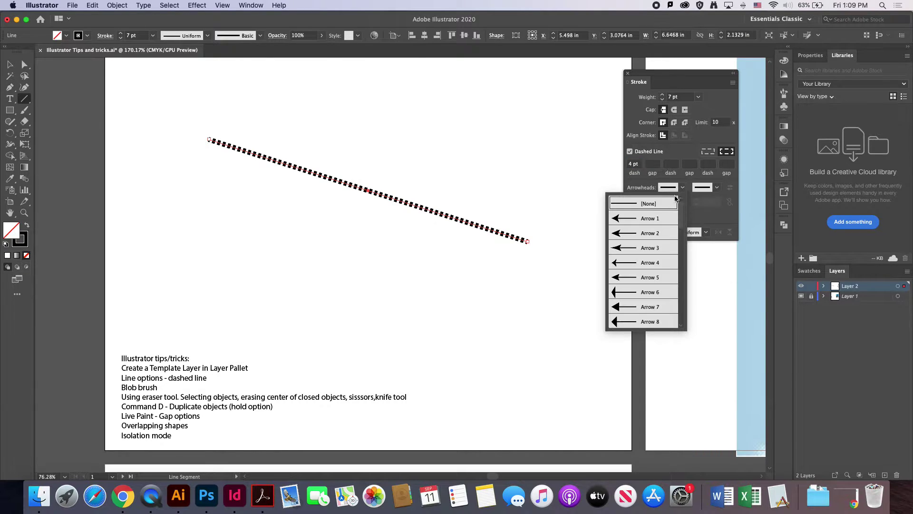
{"action": "left_click", "coordinate": [636, 221]}
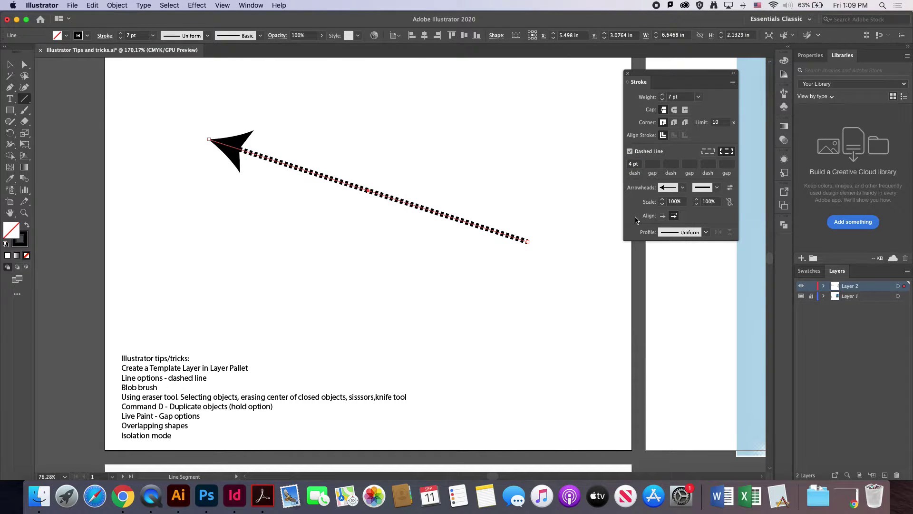
{"action": "left_click", "coordinate": [717, 187]}
{"action": "scroll", "coordinate": [679, 286], "scroll_direction": "down", "scroll_amount": 8}
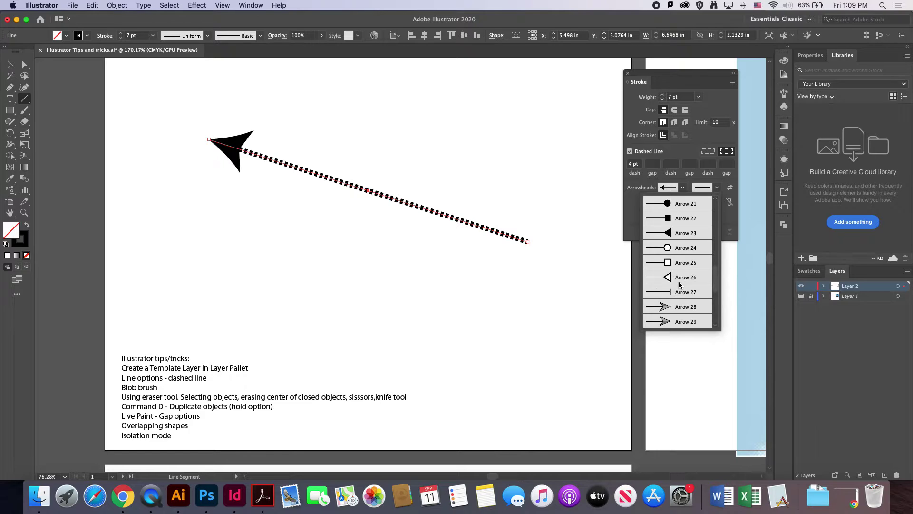
{"action": "scroll", "coordinate": [681, 316], "scroll_direction": "down", "scroll_amount": 3}
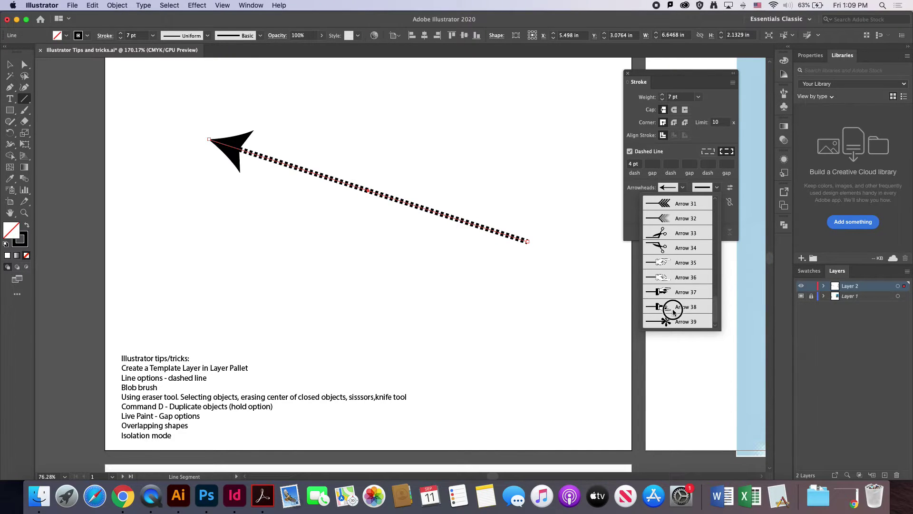
{"action": "left_click", "coordinate": [673, 293]}
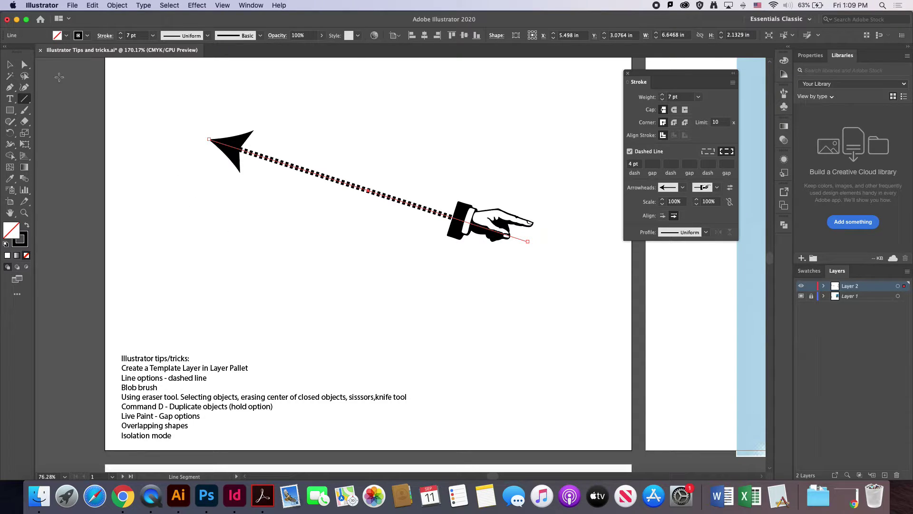
Select the dashed line with its arrowheads and delete it.
{"action": "key", "text": "v"}
{"action": "left_click_drag", "start_coordinate": [137, 92], "coordinate": [558, 270]}
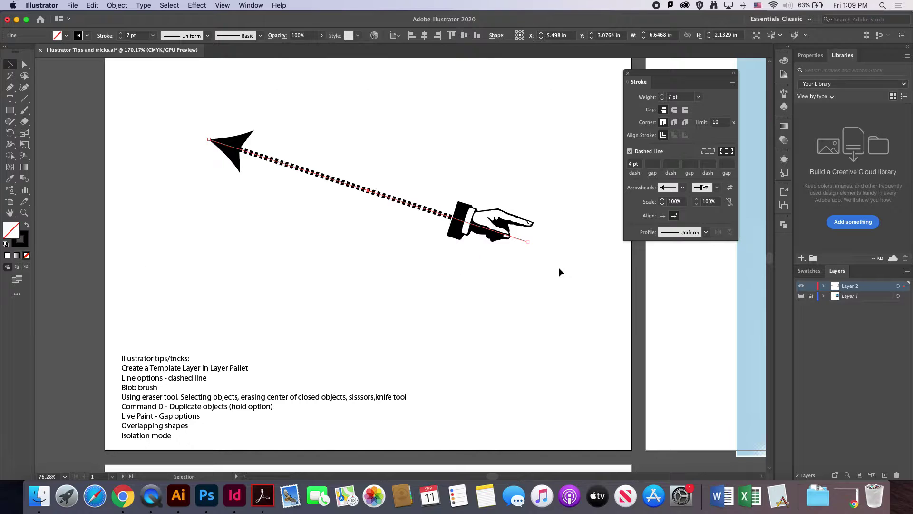
{"action": "key", "text": "Delete"}
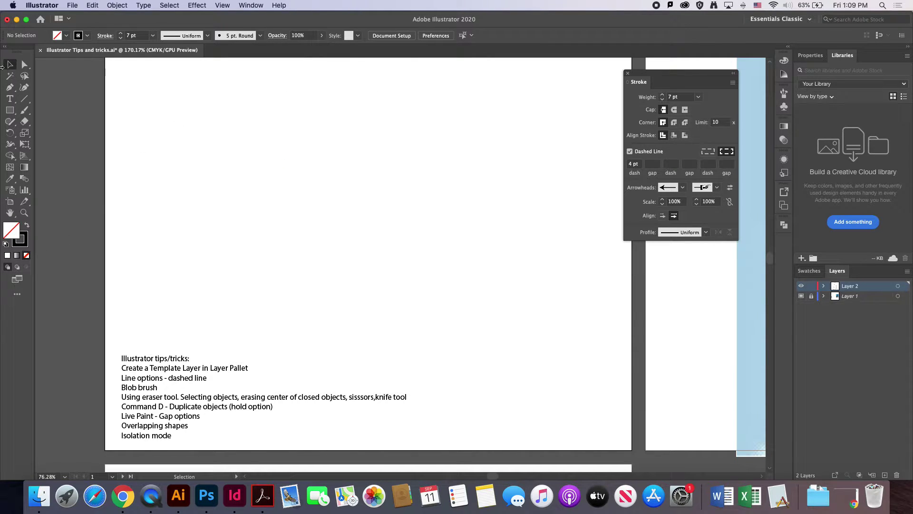
Draw a closed irregular shape with eight straight-line anchor points and a notch on its upper right side using the Pen tool.
{"action": "left_click", "coordinate": [9, 87]}
{"action": "left_click", "coordinate": [222, 94]}
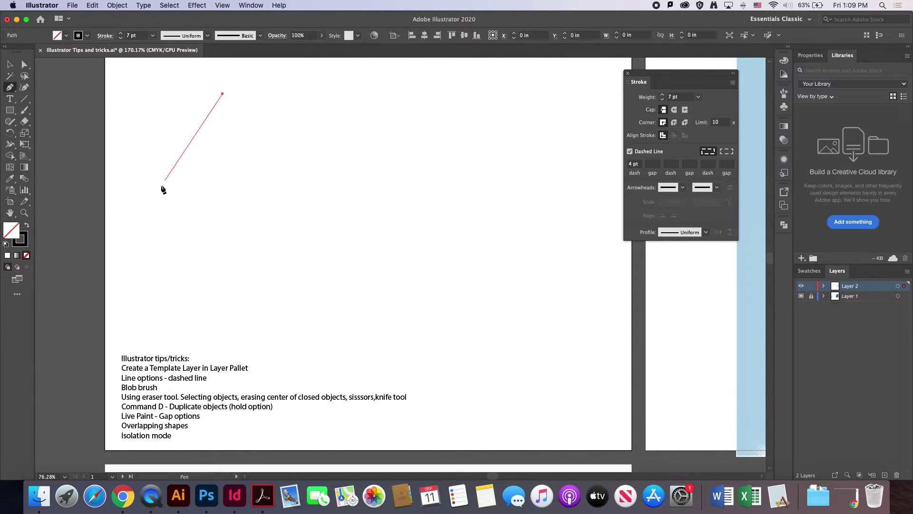
{"action": "left_click", "coordinate": [157, 190]}
{"action": "left_click", "coordinate": [204, 227]}
{"action": "left_click", "coordinate": [312, 284]}
{"action": "left_click", "coordinate": [389, 137]}
{"action": "left_click", "coordinate": [299, 152]}
{"action": "left_click", "coordinate": [335, 98]}
{"action": "left_click", "coordinate": [274, 89]}
{"action": "left_click", "coordinate": [223, 94]}
Turn off the dashed line for the closed shape so its outline is solid, and deselect it.
{"action": "left_click", "coordinate": [9, 64]}
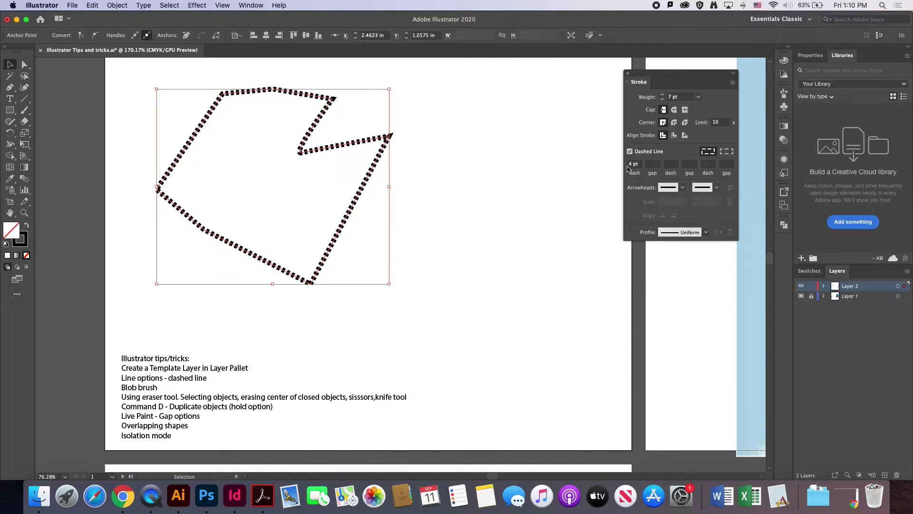
{"action": "left_click", "coordinate": [631, 152]}
{"action": "left_click", "coordinate": [538, 195]}
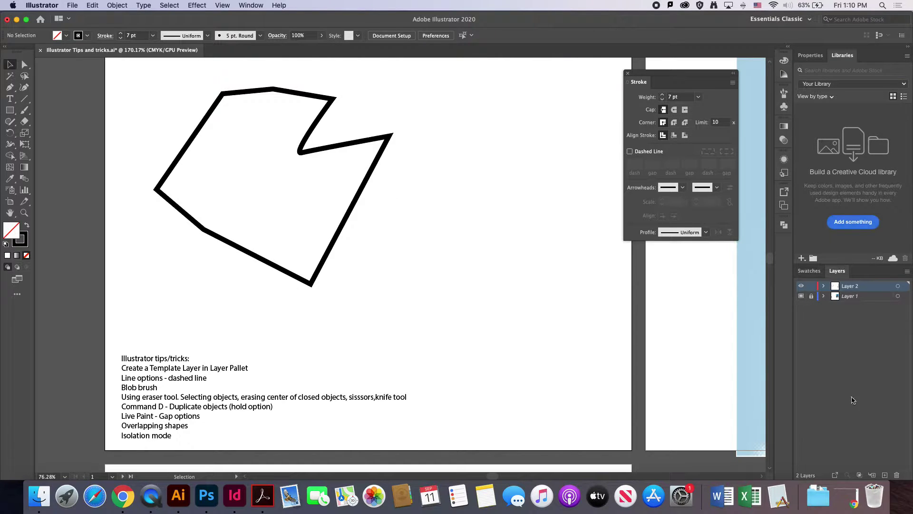
Create a new layer, place it directly beneath Layer 2, and lock Layer 2.
{"action": "left_click", "coordinate": [885, 475]}
{"action": "left_click_drag", "start_coordinate": [855, 286], "coordinate": [855, 300]}
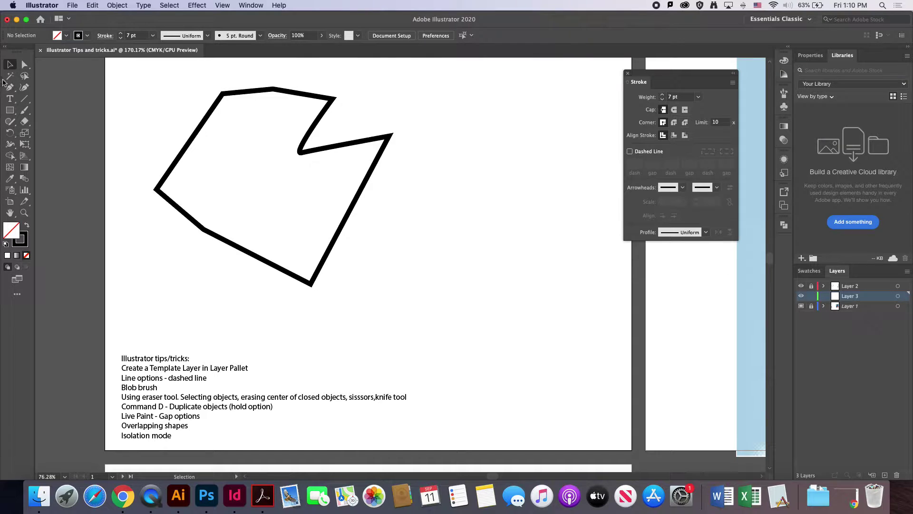
Choose the Blob Brush tool and set the fill colour to light blue.
{"action": "left_click_drag", "start_coordinate": [24, 110], "coordinate": [67, 122]}
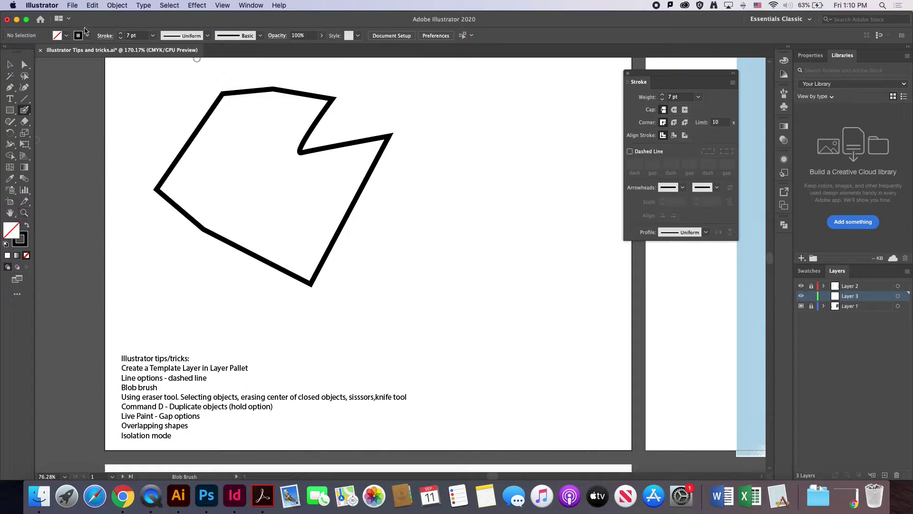
{"action": "left_click", "coordinate": [66, 36]}
{"action": "left_click", "coordinate": [51, 53]}
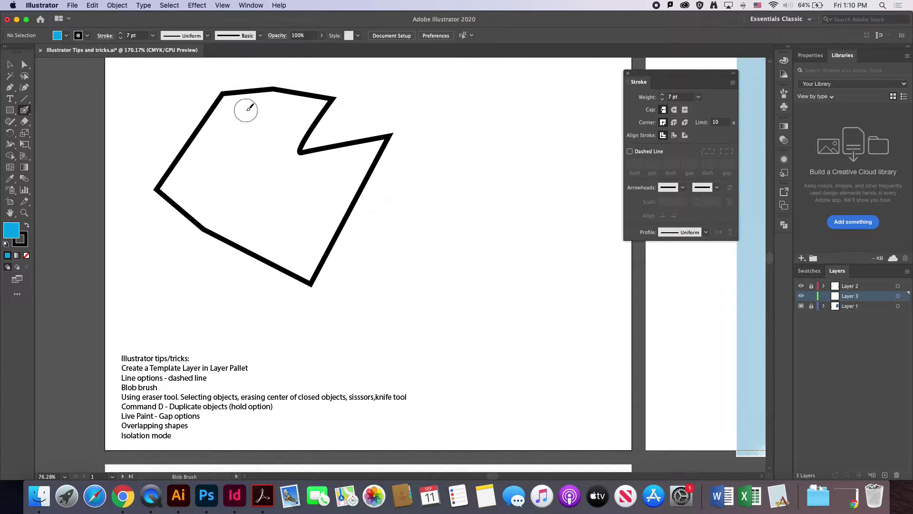
Enlarge the blob brush and paint over the inside of the closed shape in black on Layer 3.
{"action": "key", "text": "bracketright"}
{"action": "key", "text": "bracketright"}
{"action": "key", "text": "bracketright"}
{"action": "key", "text": "bracketright"}
{"action": "key", "text": "bracketright"}
{"action": "key", "text": "bracketright"}
{"action": "key", "text": "bracketright"}
{"action": "key", "text": "bracketright"}
{"action": "key", "text": "bracketleft"}
{"action": "key", "text": "bracketleft"}
{"action": "key", "text": "bracketleft"}
{"action": "key", "text": "bracketleft"}
{"action": "key", "text": "bracketleft"}
{"action": "key", "text": "bracketleft"}
{"action": "key", "text": "bracketright"}
{"action": "key", "text": "bracketright"}
{"action": "key", "text": "bracketright"}
{"action": "key", "text": "bracketright"}
{"action": "mouse_move", "coordinate": [260, 111]}
{"action": "left_mouse_down"}
{"action": "mouse_move", "coordinate": [231, 103]}
{"action": "mouse_move", "coordinate": [174, 185]}
{"action": "mouse_move", "coordinate": [304, 260]}
{"action": "mouse_move", "coordinate": [382, 162]}
{"action": "mouse_move", "coordinate": [291, 163]}
{"action": "mouse_move", "coordinate": [314, 110]}
{"action": "mouse_move", "coordinate": [252, 98]}
{"action": "left_mouse_up"}
{"action": "mouse_move", "coordinate": [291, 128]}
{"action": "left_mouse_down"}
{"action": "mouse_move", "coordinate": [242, 144]}
{"action": "mouse_move", "coordinate": [223, 132]}
{"action": "mouse_move", "coordinate": [246, 142]}
{"action": "mouse_move", "coordinate": [242, 161]}
{"action": "mouse_move", "coordinate": [291, 159]}
{"action": "mouse_move", "coordinate": [283, 203]}
{"action": "mouse_move", "coordinate": [254, 232]}
{"action": "mouse_move", "coordinate": [265, 243]}
{"action": "mouse_move", "coordinate": [291, 243]}
{"action": "left_mouse_up"}
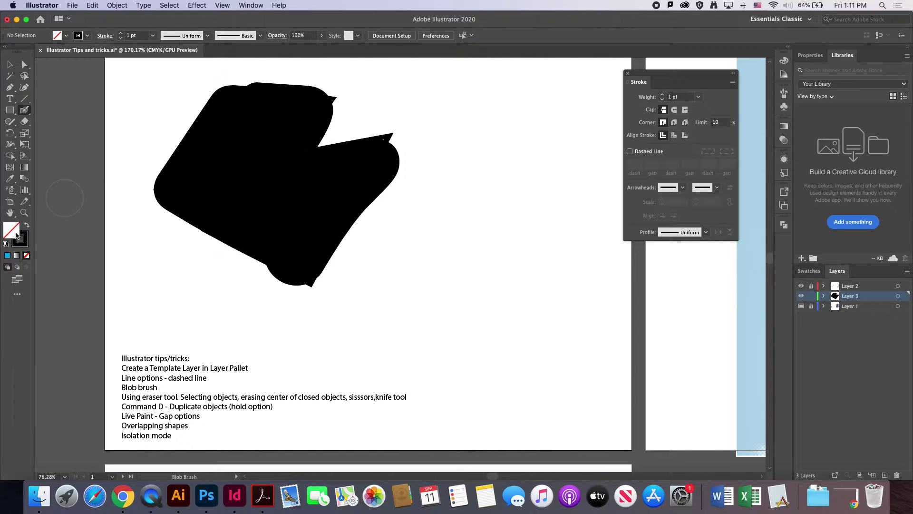
Check the stroke colour setting and select the painted black blob to inspect its fill and stroke.
{"action": "left_click", "coordinate": [25, 243]}
{"action": "left_click", "coordinate": [87, 35]}
{"action": "left_click", "coordinate": [87, 36]}
{"action": "left_click", "coordinate": [10, 64]}
{"action": "left_click", "coordinate": [255, 146]}
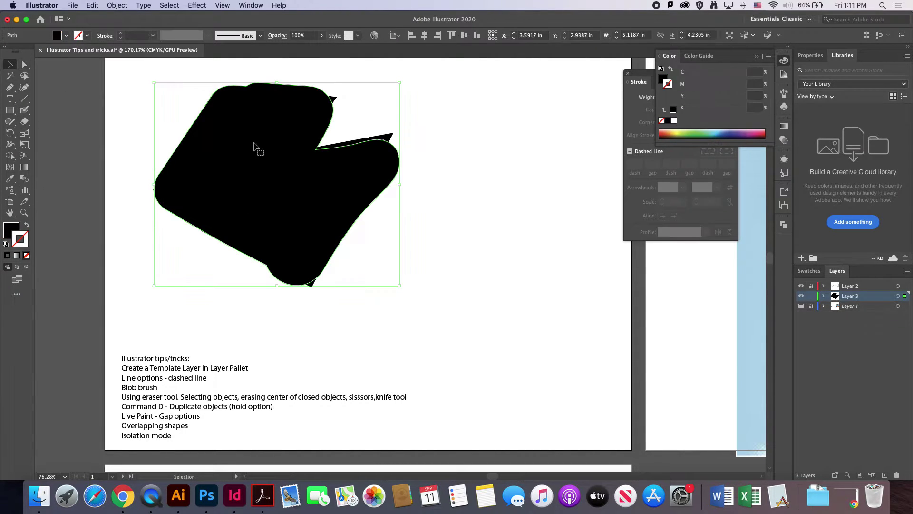
Change the selected black blob's fill to cyan and paint a separate blob beside the outline with the Blob Brush.
{"action": "left_click", "coordinate": [66, 35]}
{"action": "left_click", "coordinate": [52, 56]}
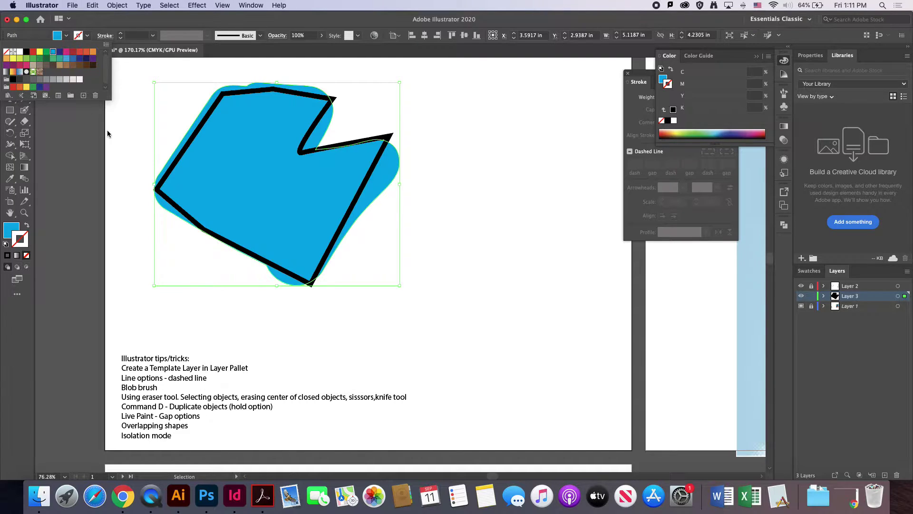
{"action": "left_click", "coordinate": [123, 155]}
{"action": "left_click", "coordinate": [24, 110]}
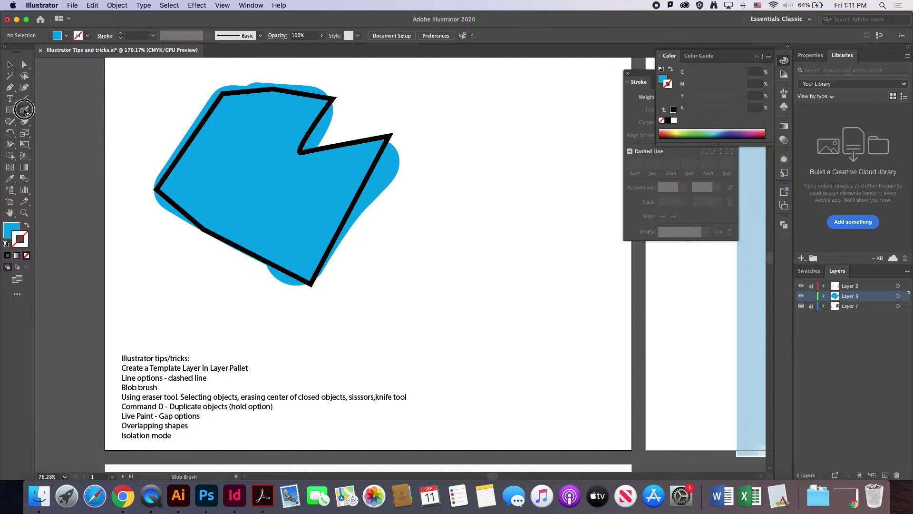
{"action": "mouse_move", "coordinate": [444, 96]}
{"action": "left_mouse_down"}
{"action": "mouse_move", "coordinate": [533, 167]}
{"action": "mouse_move", "coordinate": [456, 151]}
{"action": "mouse_move", "coordinate": [513, 143]}
{"action": "mouse_move", "coordinate": [508, 217]}
{"action": "mouse_move", "coordinate": [451, 131]}
{"action": "mouse_move", "coordinate": [539, 165]}
{"action": "left_mouse_up"}
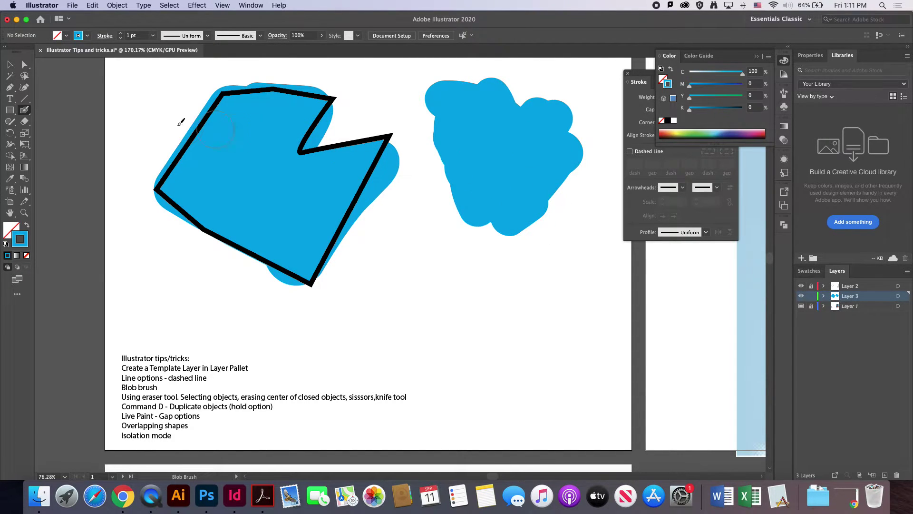
Select the cyan blob under the black outline and erase the paint that spills outside the outline.
{"action": "left_click", "coordinate": [10, 65]}
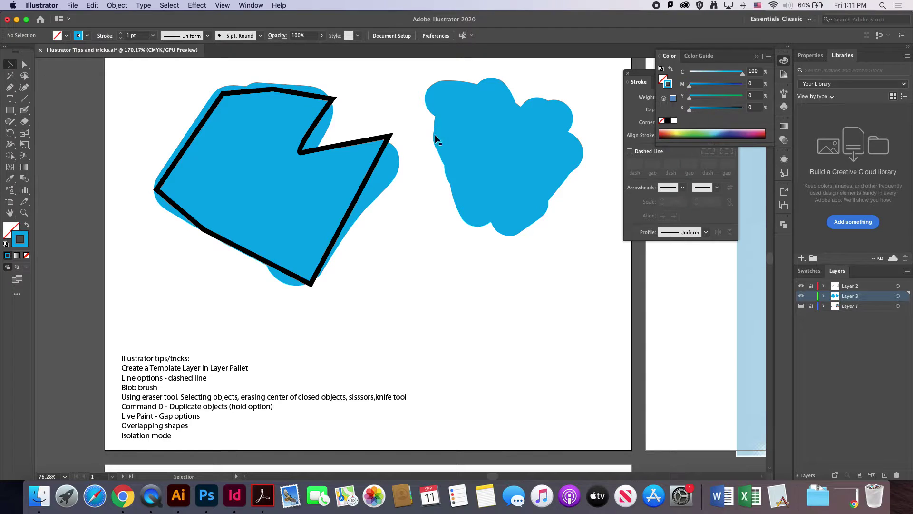
{"action": "left_click", "coordinate": [335, 186]}
{"action": "left_click", "coordinate": [25, 122]}
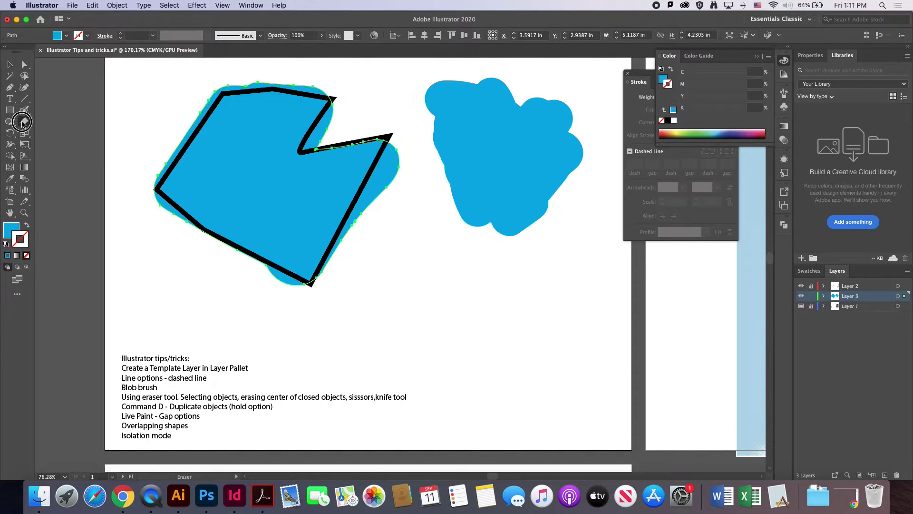
{"action": "mouse_move", "coordinate": [151, 184]}
{"action": "left_mouse_down"}
{"action": "mouse_move", "coordinate": [198, 98]}
{"action": "mouse_move", "coordinate": [220, 82]}
{"action": "mouse_move", "coordinate": [275, 78]}
{"action": "mouse_move", "coordinate": [339, 90]}
{"action": "mouse_move", "coordinate": [338, 108]}
{"action": "mouse_move", "coordinate": [310, 145]}
{"action": "mouse_move", "coordinate": [387, 131]}
{"action": "mouse_move", "coordinate": [387, 150]}
{"action": "mouse_move", "coordinate": [321, 292]}
{"action": "left_mouse_up"}
{"action": "left_click_drag", "start_coordinate": [384, 192], "coordinate": [409, 145]}
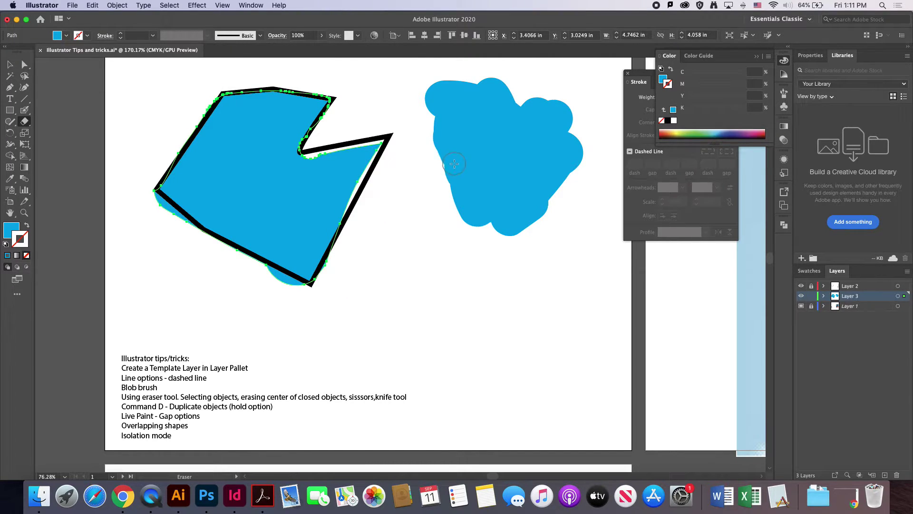
Delete the trimmed cyan blob beneath the black outline.
{"action": "left_click", "coordinate": [21, 66]}
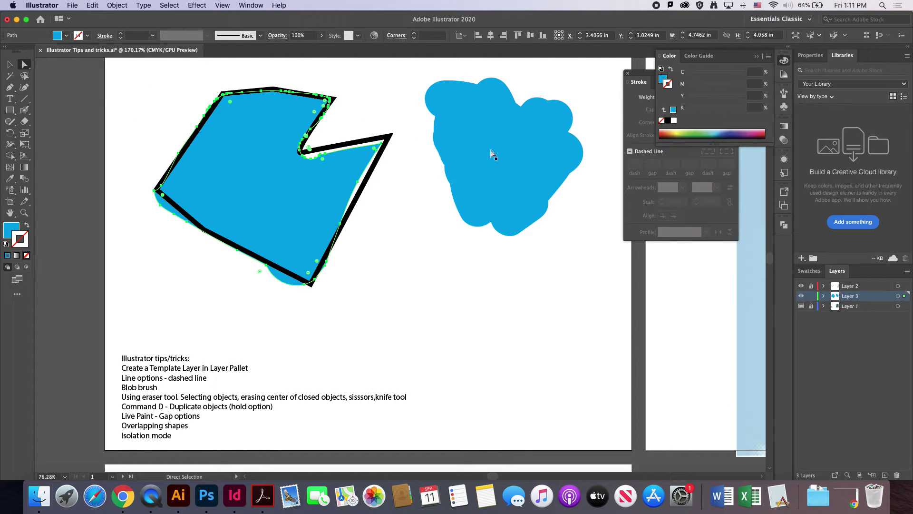
{"action": "key", "text": "Delete"}
With the Paintbrush tool, swap fill and stroke, enlarge the brush, and paint cyan strokes over the inside of the outlined shape.
{"action": "left_click_drag", "start_coordinate": [23, 114], "coordinate": [57, 108]}
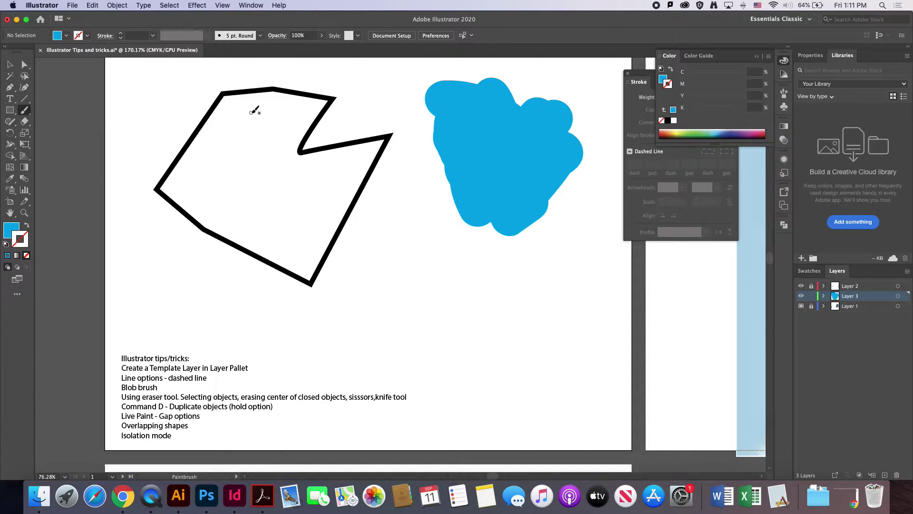
{"action": "key", "text": "shift+x"}
{"action": "scroll", "coordinate": [252, 108], "scroll_direction": "left", "scroll_amount": 1}
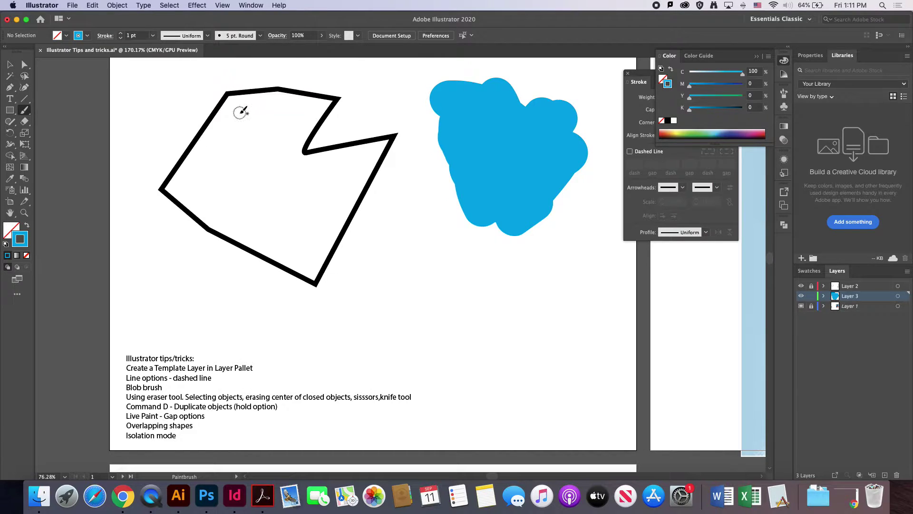
{"action": "key", "text": "bracketright"}
{"action": "key", "text": "bracketright"}
{"action": "key", "text": "bracketright"}
{"action": "key", "text": "bracketright"}
{"action": "key", "text": "bracketright"}
{"action": "key", "text": "bracketright"}
{"action": "key", "text": "bracketright"}
{"action": "key", "text": "bracketright"}
{"action": "key", "text": "bracketright"}
{"action": "key", "text": "bracketright"}
{"action": "key", "text": "bracketright"}
{"action": "key", "text": "bracketright"}
{"action": "mouse_move", "coordinate": [240, 104]}
{"action": "left_mouse_down"}
{"action": "mouse_move", "coordinate": [238, 96]}
{"action": "mouse_move", "coordinate": [258, 106]}
{"action": "mouse_move", "coordinate": [266, 126]}
{"action": "mouse_move", "coordinate": [316, 95]}
{"action": "mouse_move", "coordinate": [309, 138]}
{"action": "mouse_move", "coordinate": [267, 147]}
{"action": "mouse_move", "coordinate": [198, 130]}
{"action": "mouse_move", "coordinate": [203, 165]}
{"action": "mouse_move", "coordinate": [188, 184]}
{"action": "mouse_move", "coordinate": [218, 207]}
{"action": "mouse_move", "coordinate": [247, 185]}
{"action": "mouse_move", "coordinate": [215, 206]}
{"action": "mouse_move", "coordinate": [284, 220]}
{"action": "mouse_move", "coordinate": [343, 188]}
{"action": "mouse_move", "coordinate": [377, 152]}
{"action": "mouse_move", "coordinate": [353, 154]}
{"action": "mouse_move", "coordinate": [304, 267]}
{"action": "mouse_move", "coordinate": [311, 259]}
{"action": "mouse_move", "coordinate": [247, 261]}
{"action": "left_mouse_up"}
{"action": "mouse_move", "coordinate": [267, 206]}
{"action": "left_mouse_down"}
{"action": "mouse_move", "coordinate": [195, 179]}
{"action": "mouse_move", "coordinate": [257, 165]}
{"action": "mouse_move", "coordinate": [250, 125]}
{"action": "mouse_move", "coordinate": [273, 207]}
{"action": "mouse_move", "coordinate": [324, 209]}
{"action": "left_mouse_up"}
{"action": "key", "text": "v"}
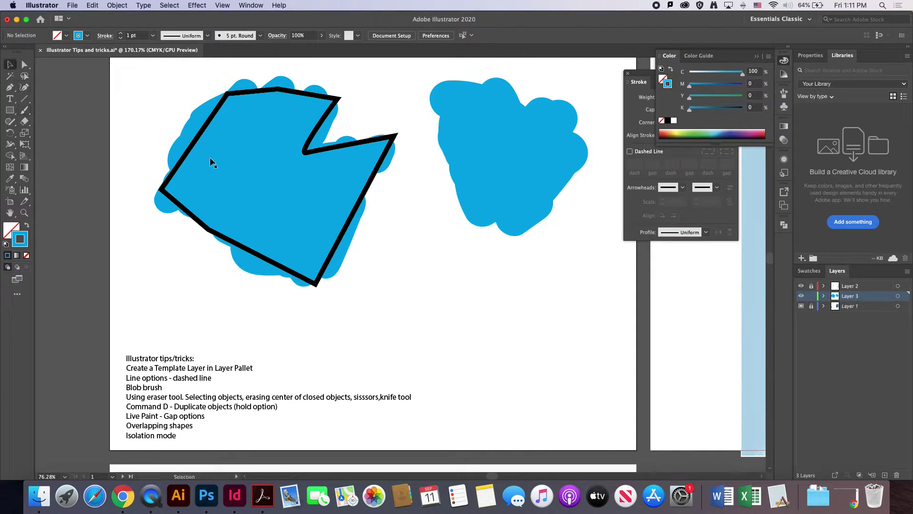
Select the separate cyan blob beside the outline and trim its upper edge with the Eraser.
{"action": "left_click", "coordinate": [535, 144]}
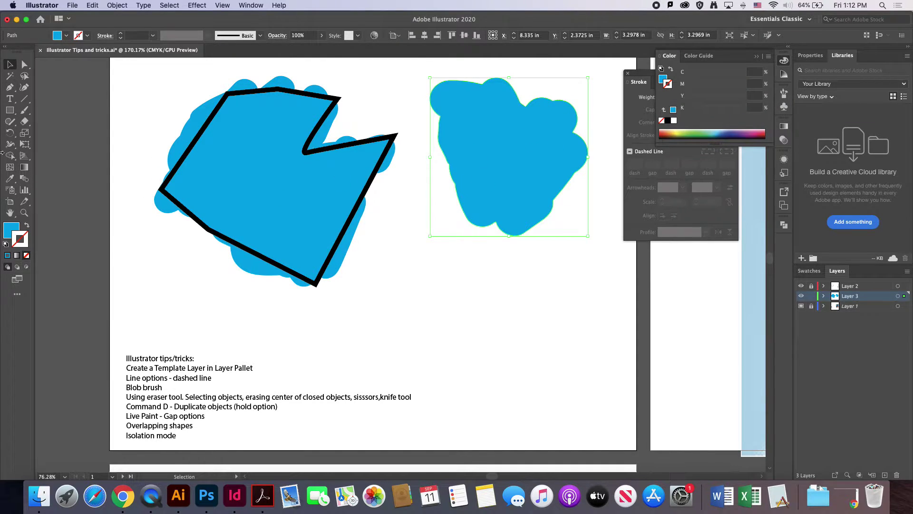
{"action": "left_click", "coordinate": [24, 123]}
{"action": "mouse_move", "coordinate": [431, 109]}
{"action": "left_mouse_down"}
{"action": "mouse_move", "coordinate": [476, 85]}
{"action": "mouse_move", "coordinate": [554, 94]}
{"action": "left_mouse_up"}
{"action": "left_click", "coordinate": [10, 65]}
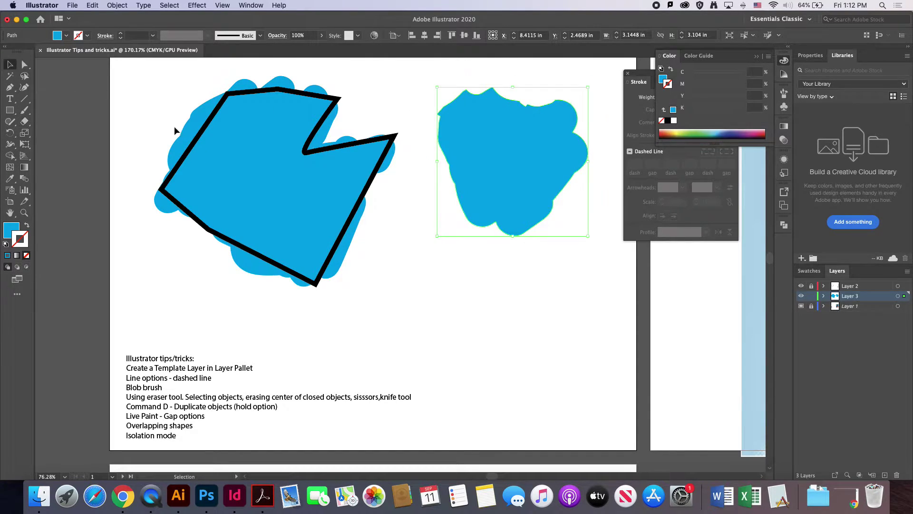
Select individual paintbrush strokes inside the outline and erase part of the selected stroke along the lower-right edge.
{"action": "left_click", "coordinate": [314, 153]}
{"action": "left_click", "coordinate": [259, 142]}
{"action": "left_click", "coordinate": [281, 118]}
{"action": "left_click", "coordinate": [312, 186]}
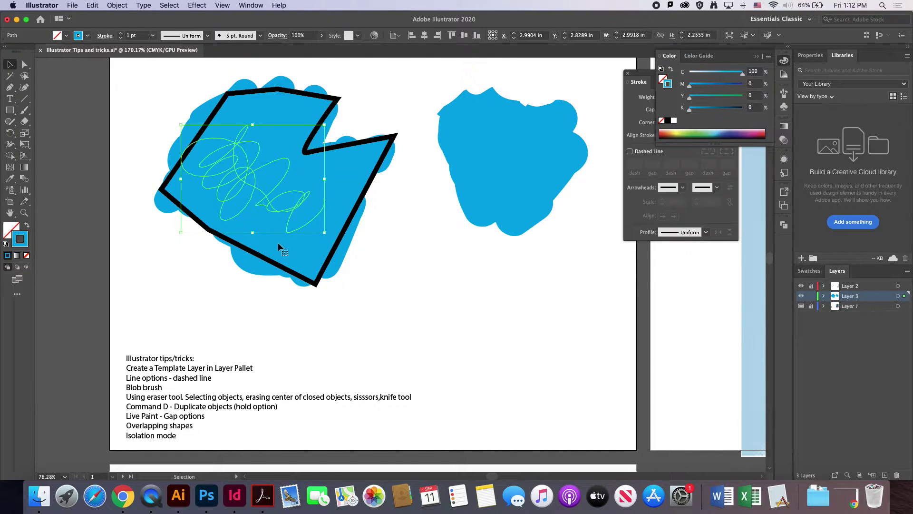
{"action": "left_click", "coordinate": [307, 262]}
{"action": "left_click", "coordinate": [25, 121]}
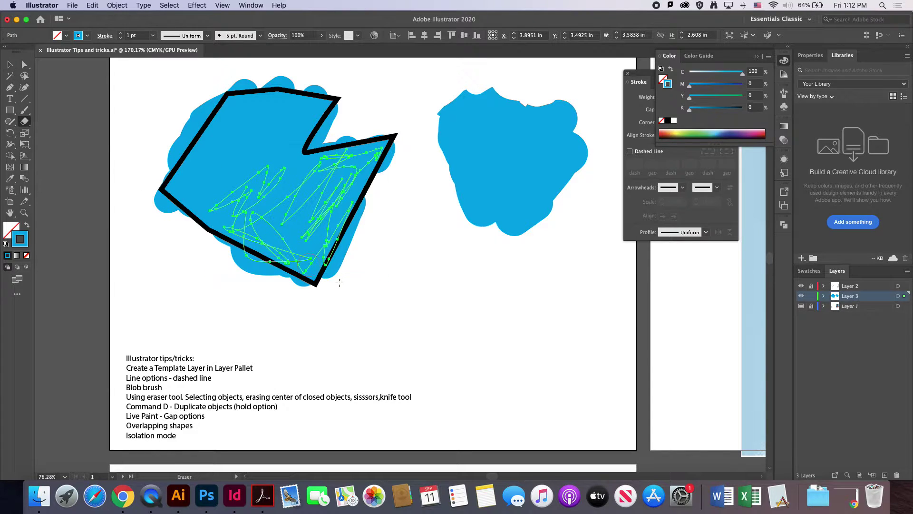
{"action": "mouse_move", "coordinate": [351, 263]}
{"action": "left_mouse_down"}
{"action": "mouse_move", "coordinate": [375, 248]}
{"action": "mouse_move", "coordinate": [351, 276]}
{"action": "mouse_move", "coordinate": [342, 254]}
{"action": "mouse_move", "coordinate": [340, 274]}
{"action": "mouse_move", "coordinate": [331, 271]}
{"action": "mouse_move", "coordinate": [328, 240]}
{"action": "mouse_move", "coordinate": [351, 228]}
{"action": "mouse_move", "coordinate": [334, 210]}
{"action": "left_mouse_up"}
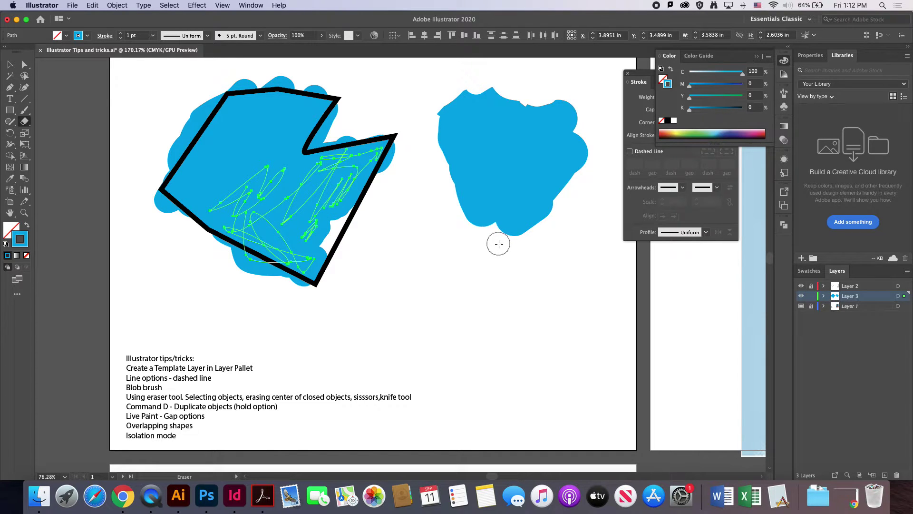
Compare the paintbrush strokes with the blob brush shape in outline view, and return to preview.
{"action": "key", "text": "super+y"}
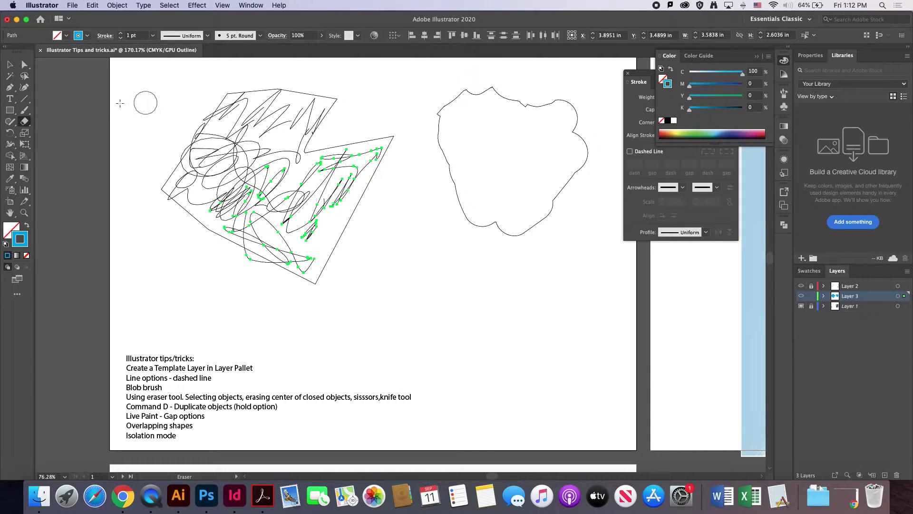
{"action": "left_click", "coordinate": [24, 110]}
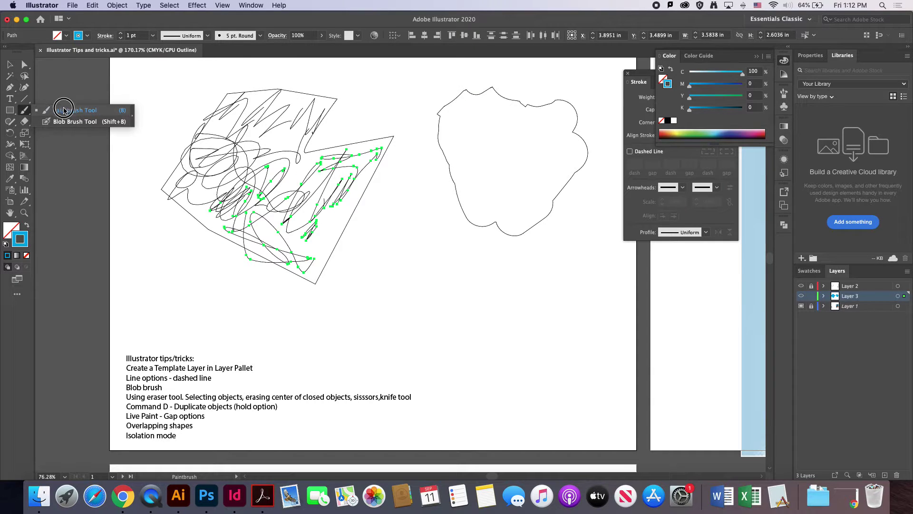
{"action": "left_click", "coordinate": [50, 120]}
{"action": "left_click", "coordinate": [9, 65]}
{"action": "key", "text": "super+y"}
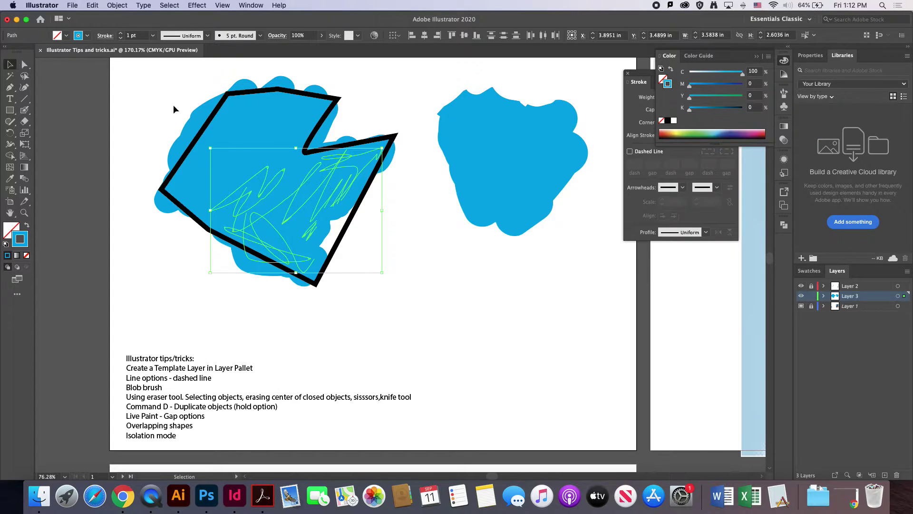
Select and delete all the painted strokes and the blob on Layer 3.
{"action": "mouse_move", "coordinate": [157, 74]}
{"action": "left_mouse_down"}
{"action": "mouse_move", "coordinate": [510, 228]}
{"action": "mouse_move", "coordinate": [584, 303]}
{"action": "left_mouse_up"}
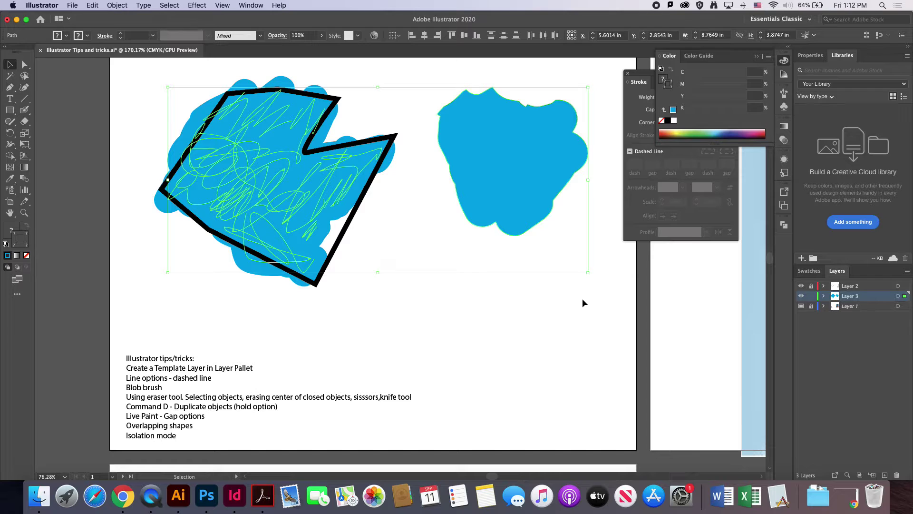
{"action": "key", "text": "Delete"}
{"action": "left_click_drag", "start_coordinate": [161, 98], "coordinate": [415, 282]}
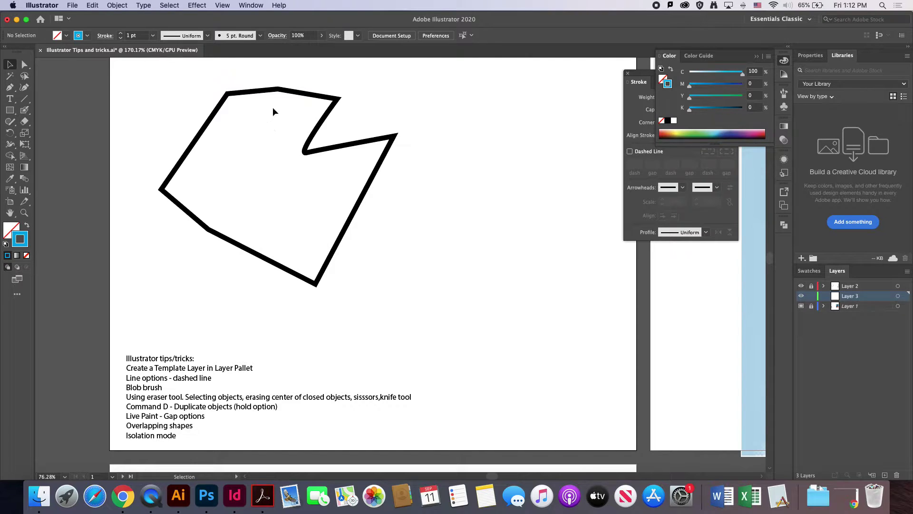
{"action": "left_click", "coordinate": [115, 5]}
{"action": "left_click", "coordinate": [118, 6]}
Draw an unfilled ellipse about 4.18 by 3.82 in beside the outlined shape and set its stroke to 10 pt.
{"action": "left_click_drag", "start_coordinate": [479, 210], "coordinate": [428, 201]}
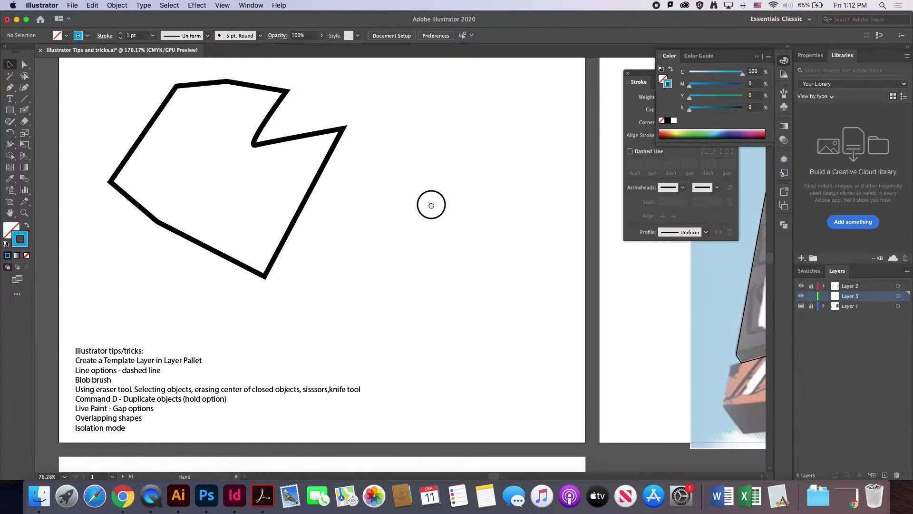
{"action": "left_click_drag", "start_coordinate": [9, 110], "coordinate": [40, 132]}
{"action": "left_click_drag", "start_coordinate": [368, 164], "coordinate": [569, 348]}
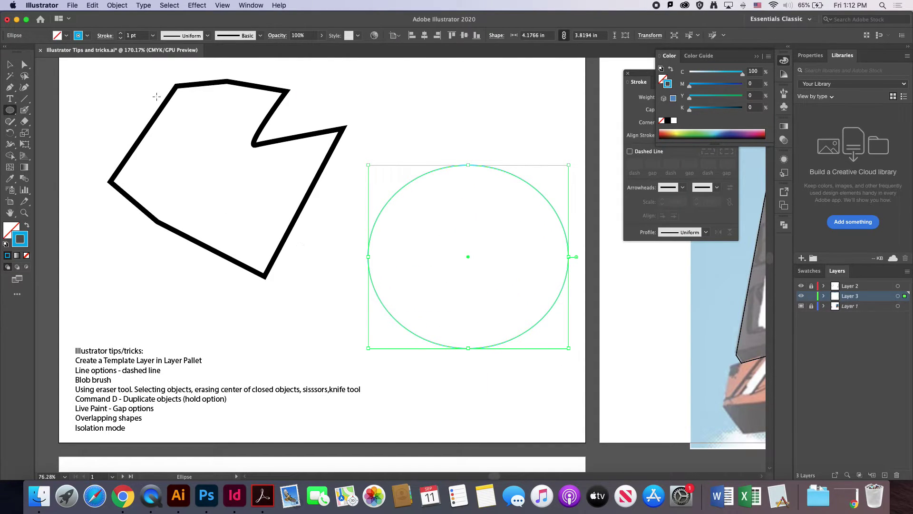
{"action": "left_click", "coordinate": [121, 33]}
{"action": "left_click", "coordinate": [121, 34]}
{"action": "left_click", "coordinate": [121, 33]}
{"action": "left_click", "coordinate": [121, 33]}
Try erasing through the middle of the unfilled ellipse with the Eraser, and undo the erasures.
{"action": "left_click", "coordinate": [24, 121]}
{"action": "mouse_move", "coordinate": [471, 165]}
{"action": "left_mouse_down"}
{"action": "mouse_move", "coordinate": [540, 197]}
{"action": "mouse_move", "coordinate": [567, 253]}
{"action": "mouse_move", "coordinate": [562, 291]}
{"action": "mouse_move", "coordinate": [547, 315]}
{"action": "mouse_move", "coordinate": [480, 347]}
{"action": "left_mouse_up"}
{"action": "mouse_move", "coordinate": [472, 175]}
{"action": "left_mouse_down"}
{"action": "mouse_move", "coordinate": [523, 188]}
{"action": "mouse_move", "coordinate": [544, 210]}
{"action": "mouse_move", "coordinate": [551, 292]}
{"action": "mouse_move", "coordinate": [483, 339]}
{"action": "mouse_move", "coordinate": [467, 333]}
{"action": "mouse_move", "coordinate": [547, 276]}
{"action": "mouse_move", "coordinate": [536, 245]}
{"action": "mouse_move", "coordinate": [473, 246]}
{"action": "mouse_move", "coordinate": [442, 199]}
{"action": "mouse_move", "coordinate": [482, 192]}
{"action": "mouse_move", "coordinate": [405, 354]}
{"action": "mouse_move", "coordinate": [452, 355]}
{"action": "mouse_move", "coordinate": [528, 337]}
{"action": "left_mouse_up"}
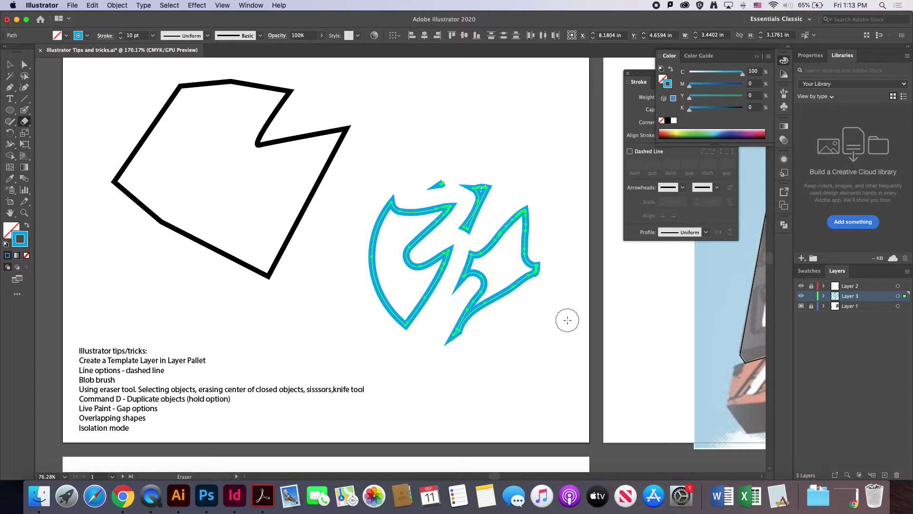
{"action": "key", "text": "super+z"}
{"action": "key", "text": "super+z"}
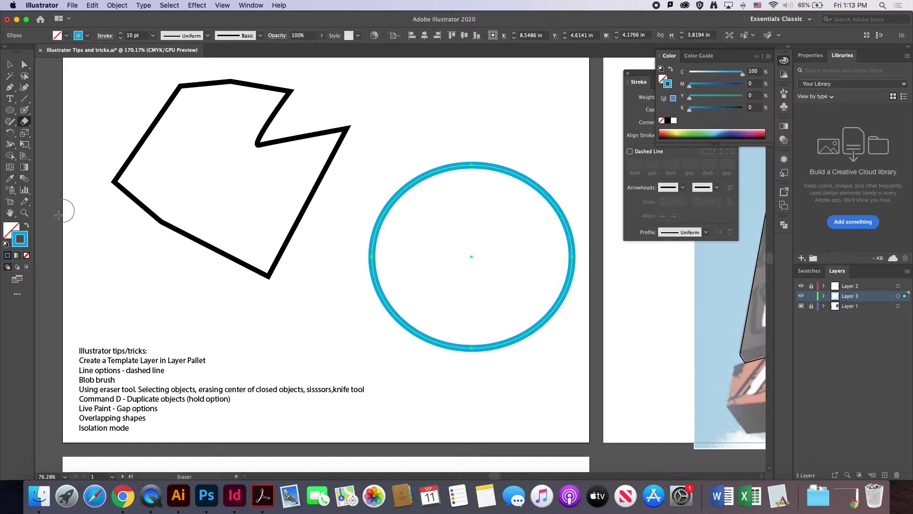
Swap the ellipse's stroke colour into its fill and give it a 6 pt black stroke.
{"action": "left_click", "coordinate": [26, 227]}
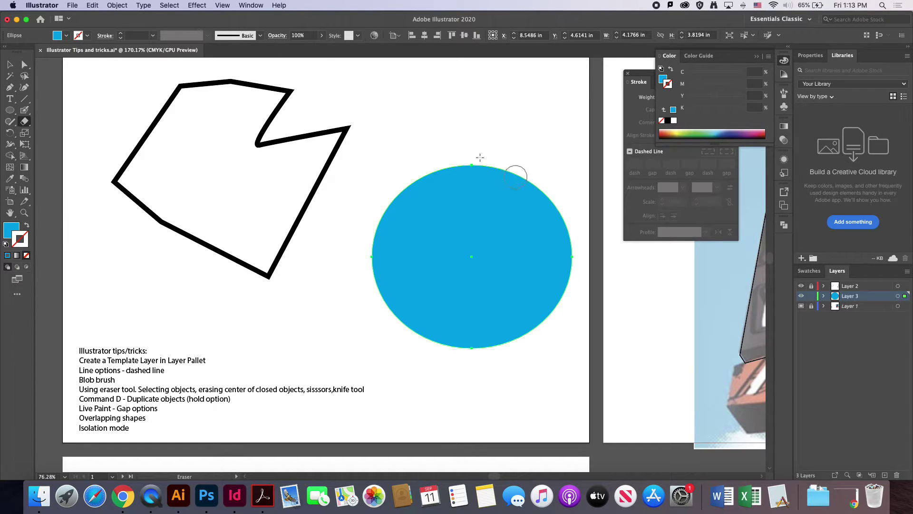
{"action": "left_click", "coordinate": [87, 35]}
{"action": "left_click", "coordinate": [27, 52]}
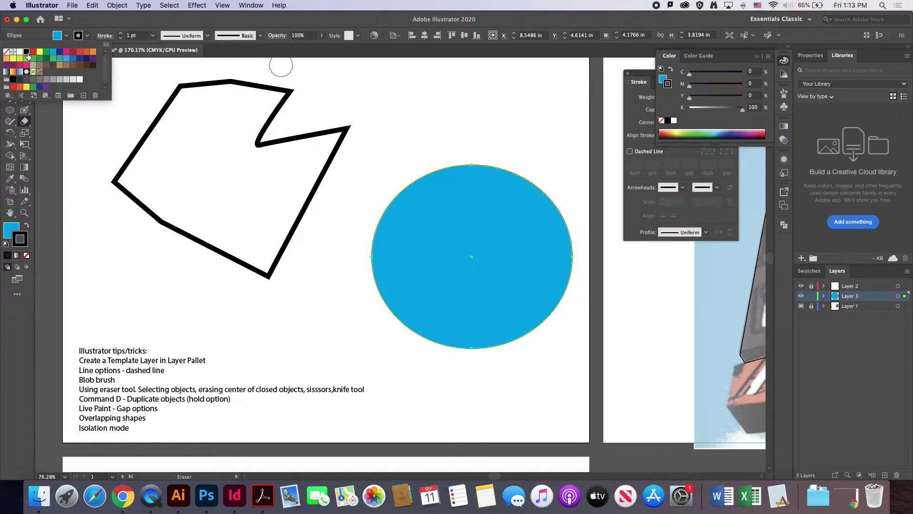
{"action": "left_click", "coordinate": [122, 37]}
{"action": "left_click", "coordinate": [122, 34]}
{"action": "left_click", "coordinate": [121, 34]}
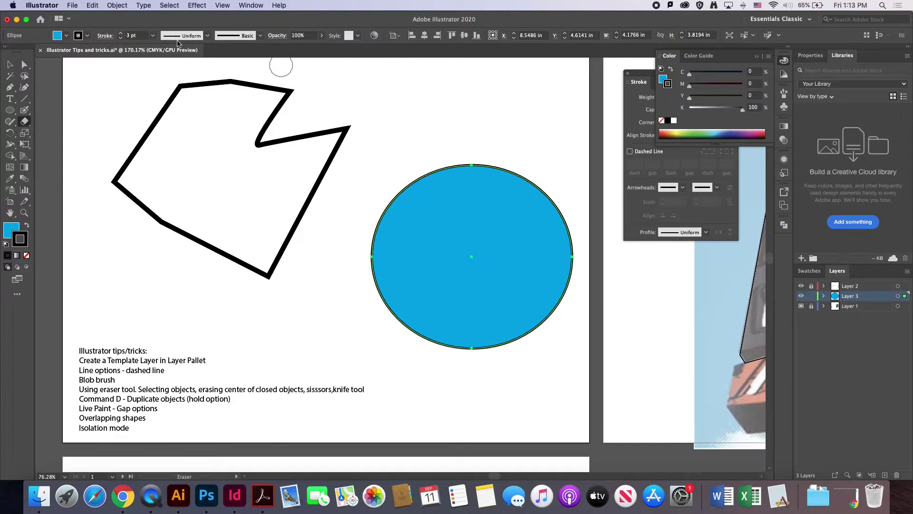
{"action": "left_click", "coordinate": [122, 33]}
{"action": "left_click", "coordinate": [122, 35]}
{"action": "left_click", "coordinate": [122, 35]}
Try erasing the right side of the filled ellipse, and undo the erasures.
{"action": "mouse_move", "coordinate": [494, 162]}
{"action": "left_mouse_down"}
{"action": "mouse_move", "coordinate": [560, 204]}
{"action": "mouse_move", "coordinate": [572, 260]}
{"action": "mouse_move", "coordinate": [558, 305]}
{"action": "mouse_move", "coordinate": [539, 323]}
{"action": "mouse_move", "coordinate": [479, 350]}
{"action": "mouse_move", "coordinate": [555, 295]}
{"action": "mouse_move", "coordinate": [564, 253]}
{"action": "mouse_move", "coordinate": [553, 218]}
{"action": "mouse_move", "coordinate": [521, 178]}
{"action": "mouse_move", "coordinate": [493, 171]}
{"action": "mouse_move", "coordinate": [546, 224]}
{"action": "mouse_move", "coordinate": [547, 273]}
{"action": "mouse_move", "coordinate": [459, 350]}
{"action": "left_mouse_up"}
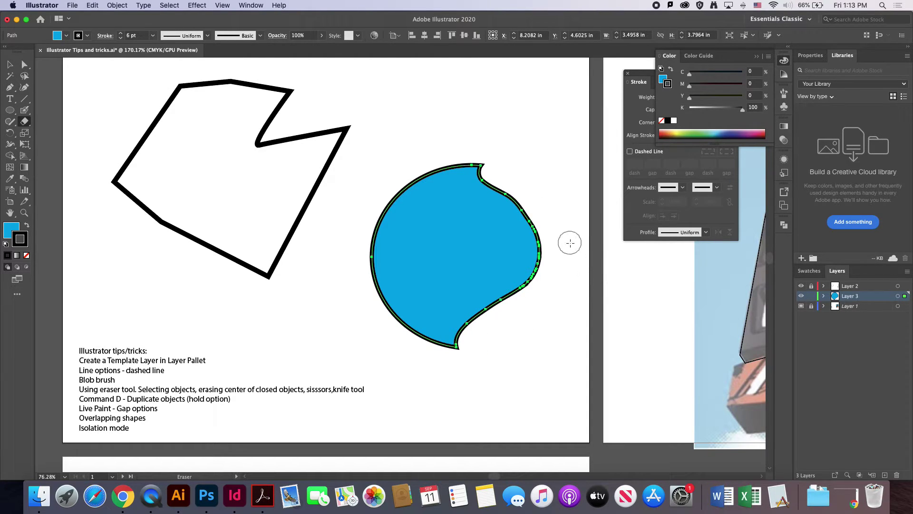
{"action": "key", "text": "super+z"}
{"action": "key", "text": "super+z"}
{"action": "key", "text": "v"}
Cut the ellipse at two points on its right side with the Scissors tool and move the larger piece left.
{"action": "left_click", "coordinate": [27, 122]}
{"action": "mouse_move", "coordinate": [28, 124]}
{"action": "left_mouse_down"}
{"action": "mouse_move", "coordinate": [67, 126]}
{"action": "mouse_move", "coordinate": [66, 136]}
{"action": "left_mouse_up"}
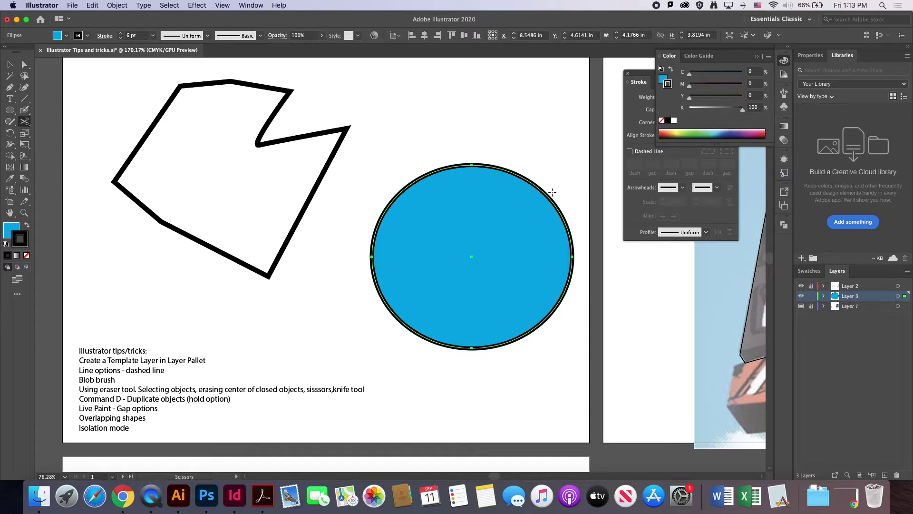
{"action": "left_click", "coordinate": [499, 168]}
{"action": "left_click", "coordinate": [547, 316]}
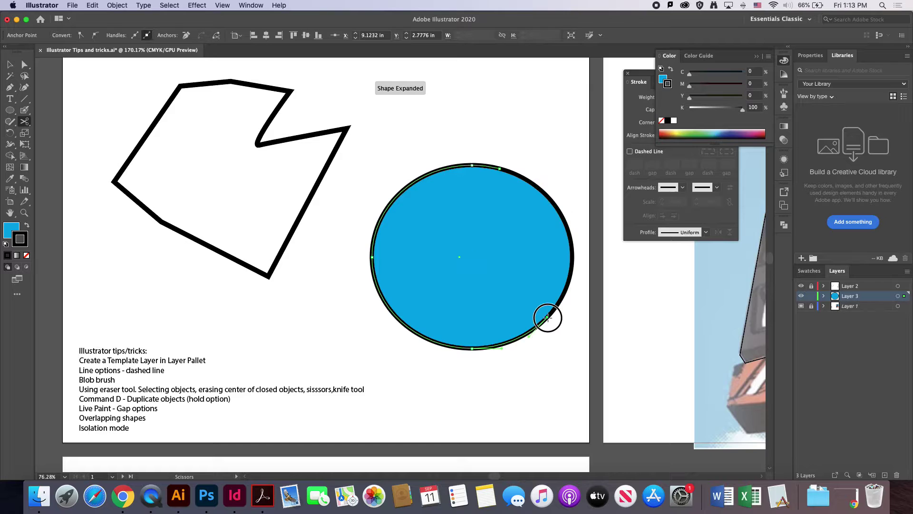
{"action": "key", "text": "v"}
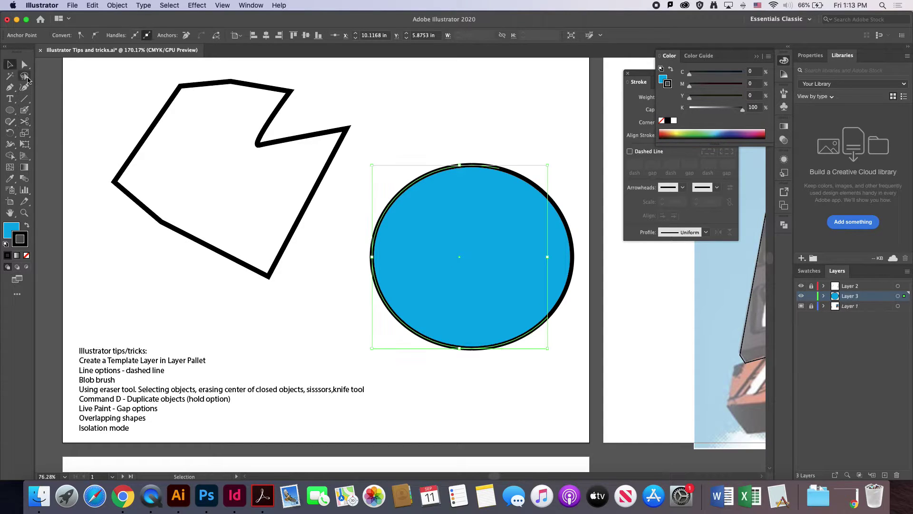
{"action": "left_click_drag", "start_coordinate": [463, 257], "coordinate": [419, 260]}
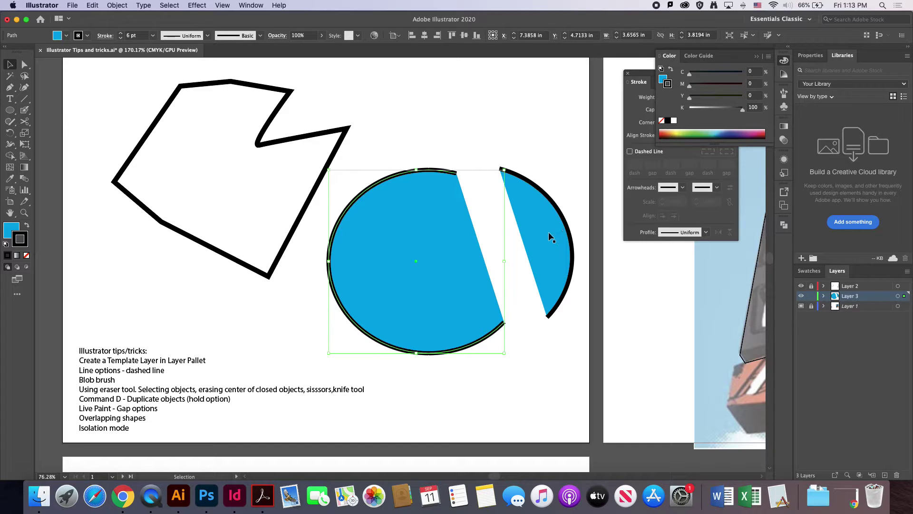
Slice the larger ellipse piece with a curved top-to-bottom cut using the Knife tool.
{"action": "left_click_drag", "start_coordinate": [24, 120], "coordinate": [50, 149]}
{"action": "left_click", "coordinate": [50, 149]}
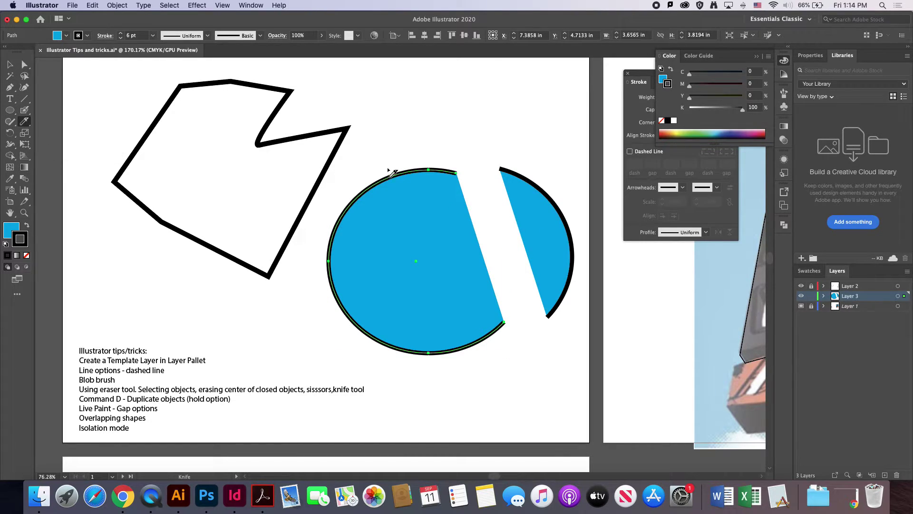
{"action": "mouse_move", "coordinate": [391, 157]}
{"action": "left_mouse_down"}
{"action": "mouse_move", "coordinate": [419, 238]}
{"action": "mouse_move", "coordinate": [445, 359]}
{"action": "mouse_move", "coordinate": [433, 417]}
{"action": "left_mouse_up"}
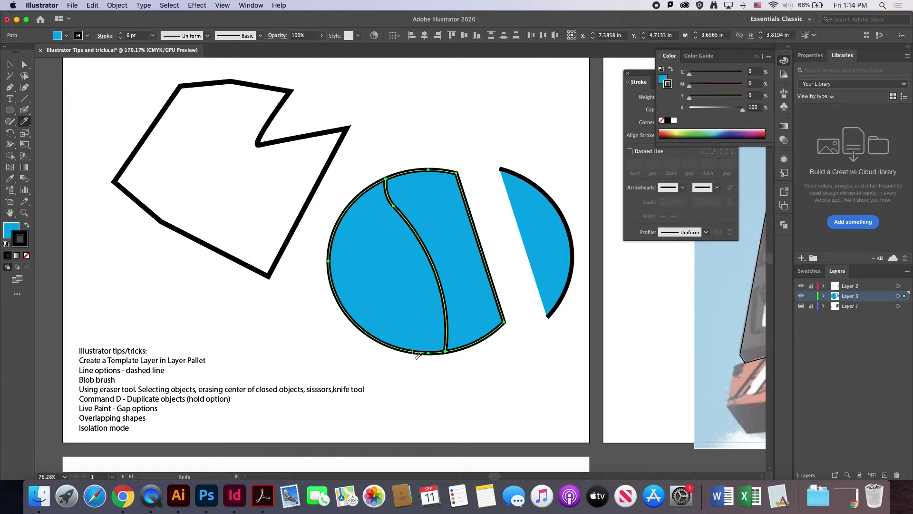
Move the knife-cut pieces apart to leave a gap between them, and deselect everything.
{"action": "left_click", "coordinate": [10, 64]}
{"action": "left_click", "coordinate": [346, 281]}
{"action": "left_click_drag", "start_coordinate": [372, 286], "coordinate": [328, 300]}
{"action": "left_click", "coordinate": [446, 151]}
{"action": "left_click_drag", "start_coordinate": [409, 228], "coordinate": [453, 221]}
{"action": "left_click", "coordinate": [477, 134]}
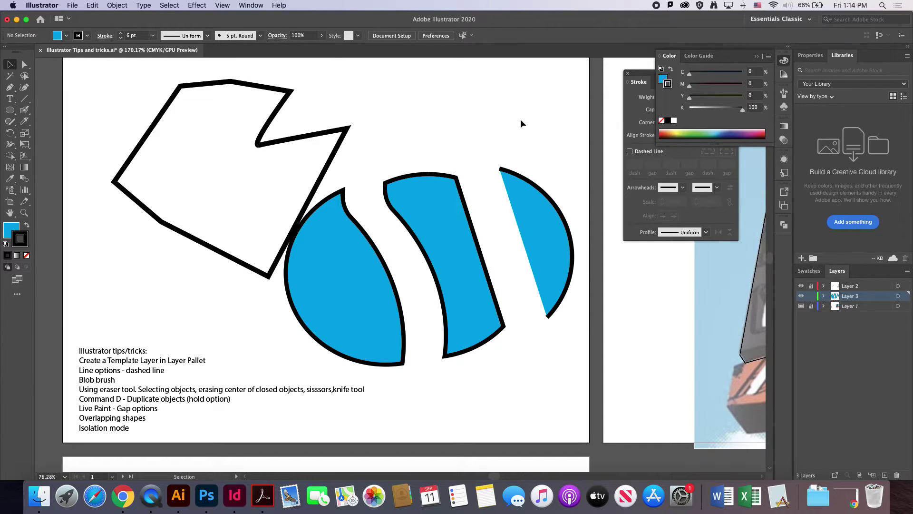
{"action": "left_click_drag", "start_coordinate": [128, 100], "coordinate": [571, 269]}
{"action": "key", "text": "a"}
{"action": "key", "text": "v"}
{"action": "left_click", "coordinate": [116, 6]}
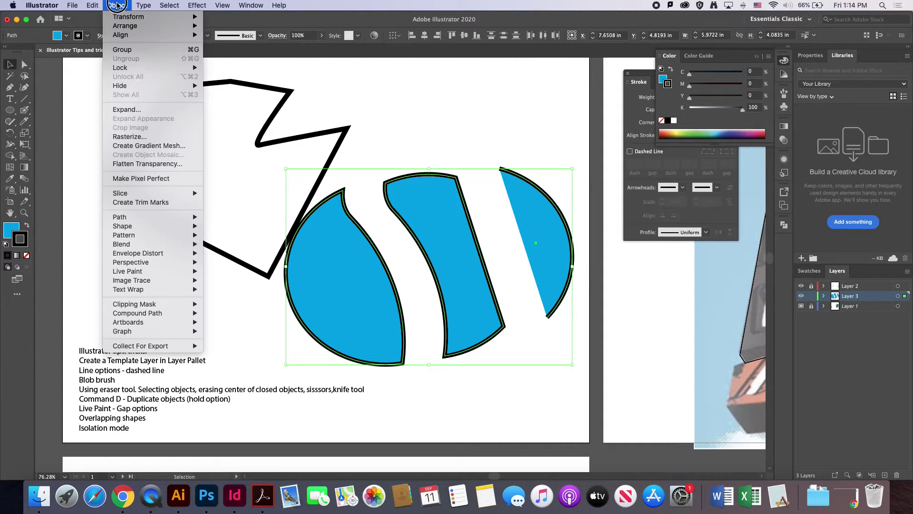
{"action": "left_click", "coordinate": [119, 5]}
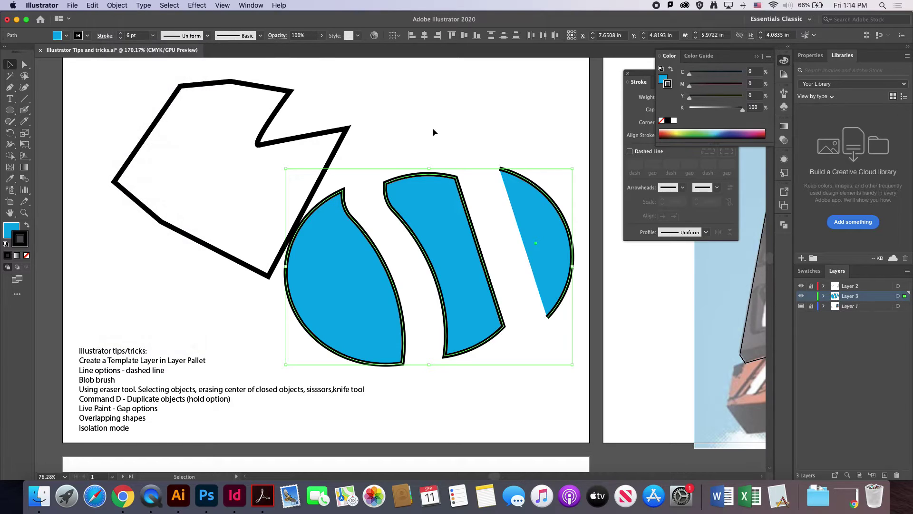
{"action": "left_click", "coordinate": [423, 124]}
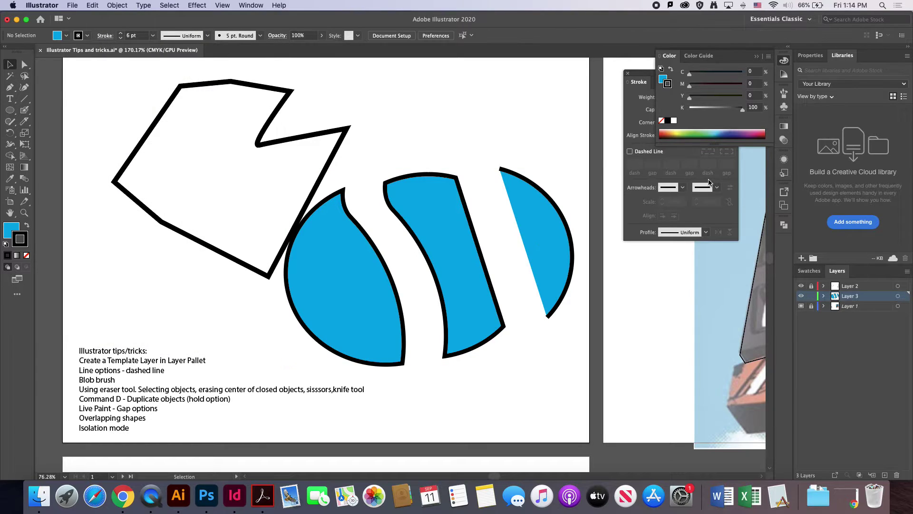
Unlock Layer 1 and Layer 2, and delete the outlined polygon together with the three cut ellipse pieces.
{"action": "left_click", "coordinate": [811, 306]}
{"action": "left_click", "coordinate": [811, 286]}
{"action": "left_click_drag", "start_coordinate": [150, 83], "coordinate": [551, 292]}
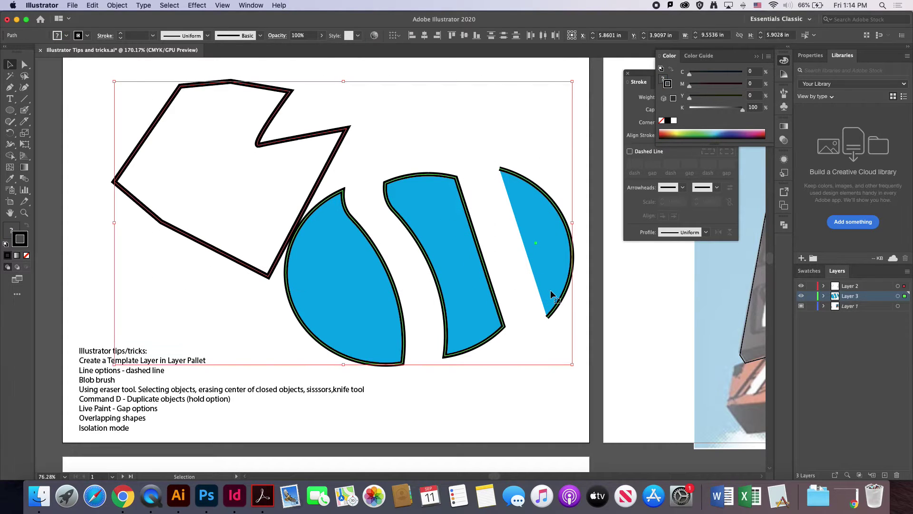
{"action": "key", "text": "Delete"}
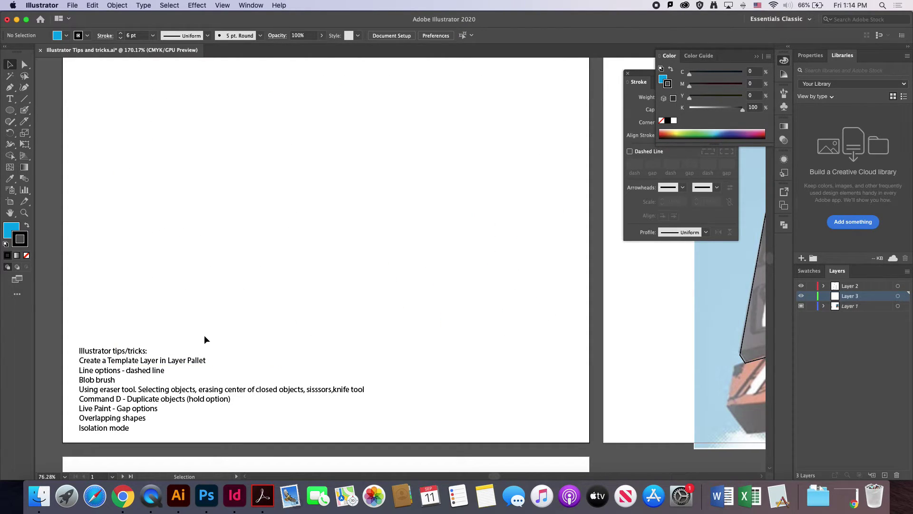
Draw a closed four-sided shape about 1.22 by 1.62 in with the Pen tool and move it slightly down and right.
{"action": "left_click", "coordinate": [10, 87]}
{"action": "left_click", "coordinate": [121, 88]}
{"action": "left_click", "coordinate": [95, 164]}
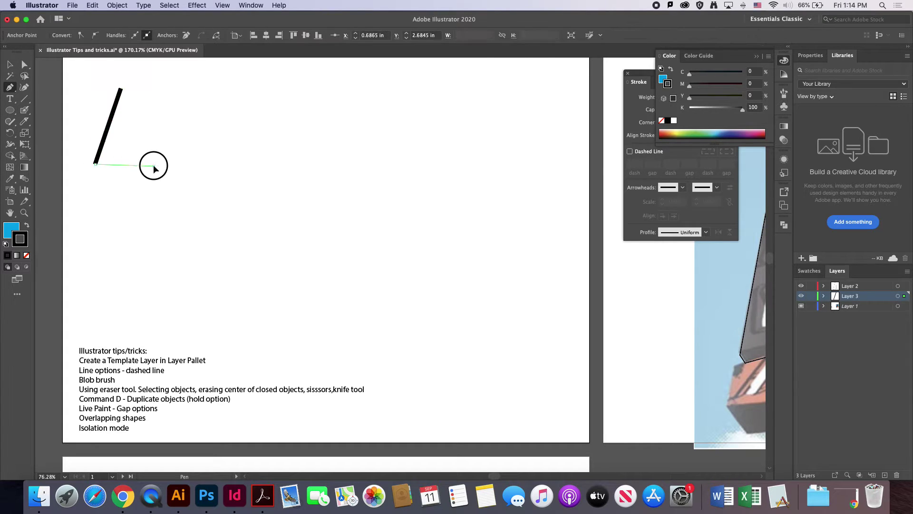
{"action": "left_click", "coordinate": [153, 165]}
{"action": "left_click", "coordinate": [145, 114]}
{"action": "left_click", "coordinate": [121, 88]}
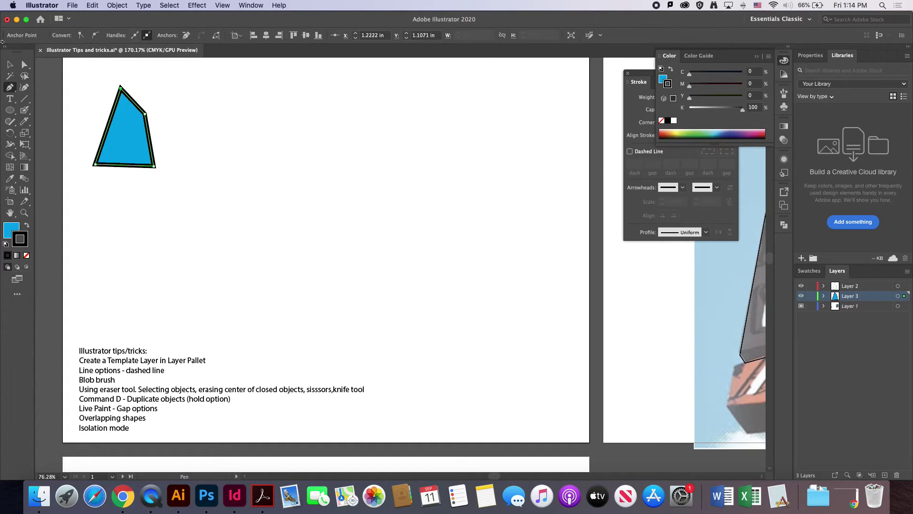
{"action": "left_click", "coordinate": [11, 65]}
{"action": "left_click_drag", "start_coordinate": [108, 156], "coordinate": [153, 185]}
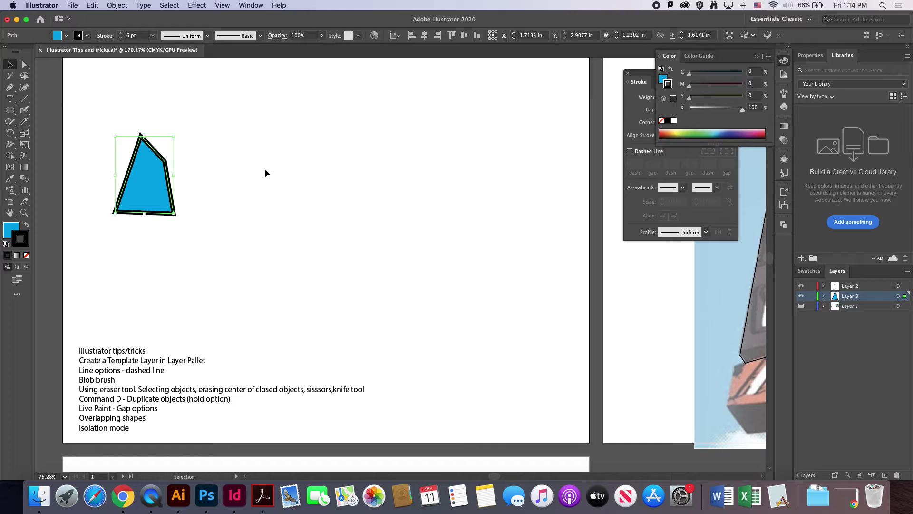
Paste two copies of the four-sided shape, line them up beside the original, and delete both copies.
{"action": "key", "text": "super+v"}
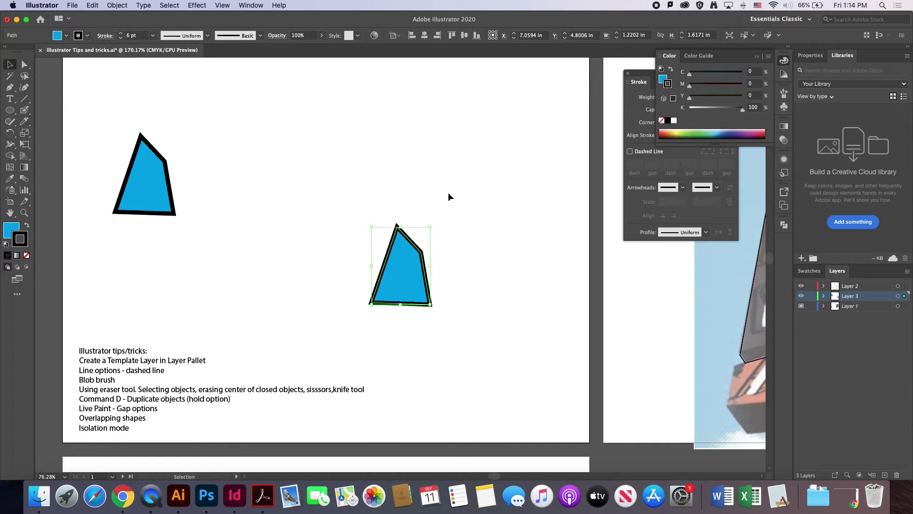
{"action": "left_click_drag", "start_coordinate": [401, 277], "coordinate": [234, 183]}
{"action": "key", "text": "super+v"}
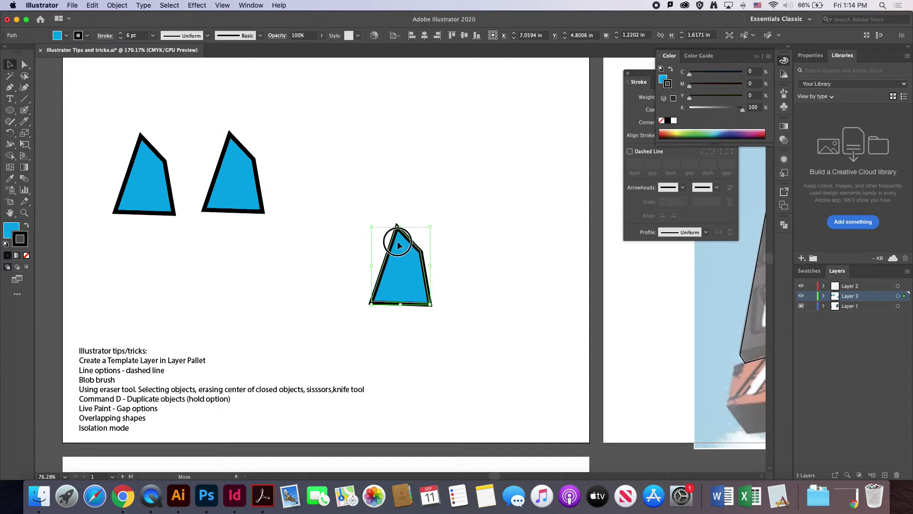
{"action": "left_click_drag", "start_coordinate": [404, 253], "coordinate": [316, 169]}
{"action": "left_click_drag", "start_coordinate": [373, 128], "coordinate": [224, 243]}
{"action": "key", "text": "Delete"}
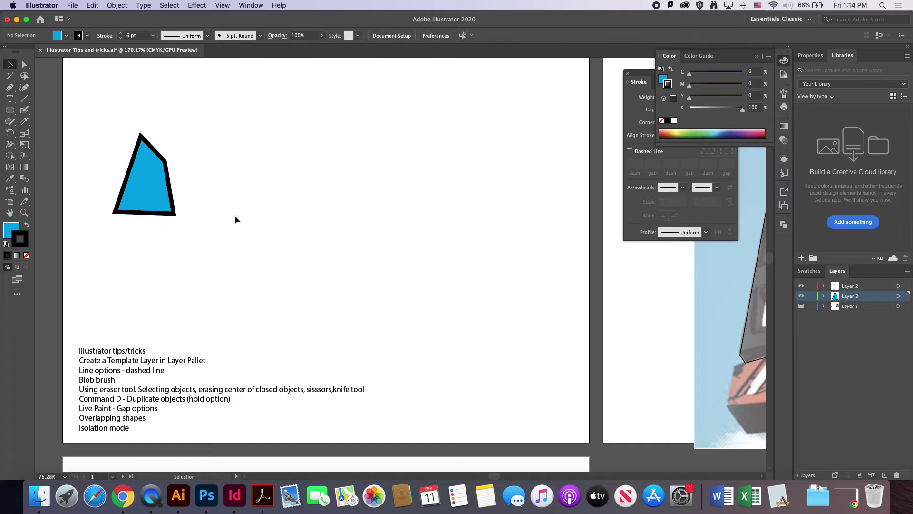
Duplicate the four-sided shape to its right and repeat the transformation three times to make an evenly spaced row of five.
{"action": "left_click_drag", "start_coordinate": [159, 193], "coordinate": [219, 136]}
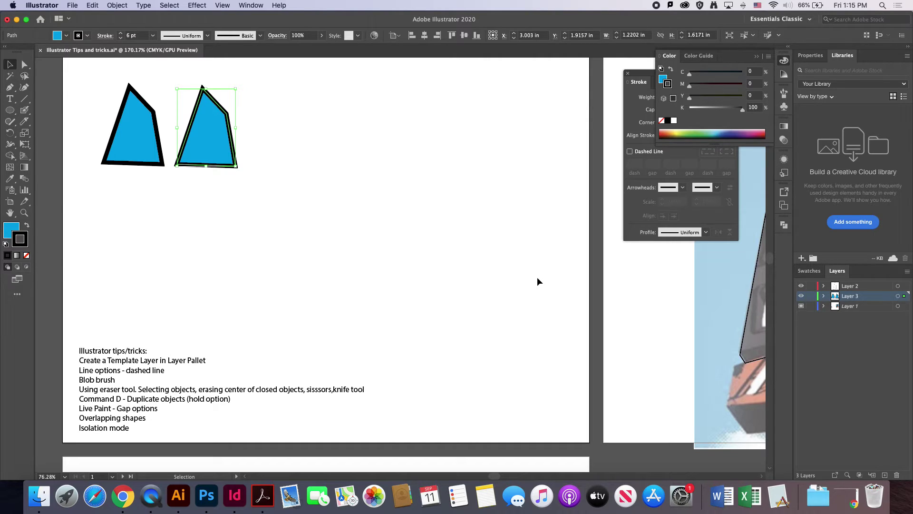
{"action": "key", "text": "super+d"}
{"action": "key", "text": "super+d"}
{"action": "key", "text": "super+d"}
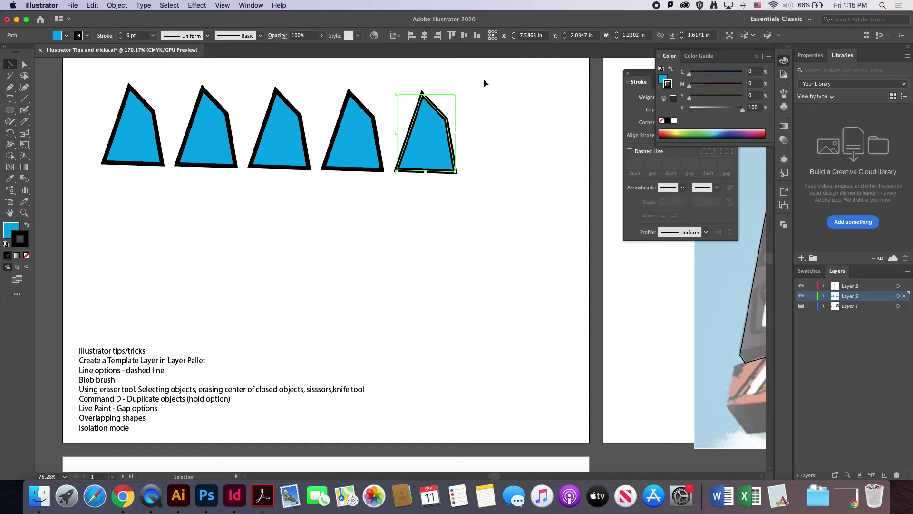
Select all five shapes, move the row lower on the artboard, and group them.
{"action": "left_click_drag", "start_coordinate": [483, 79], "coordinate": [118, 198]}
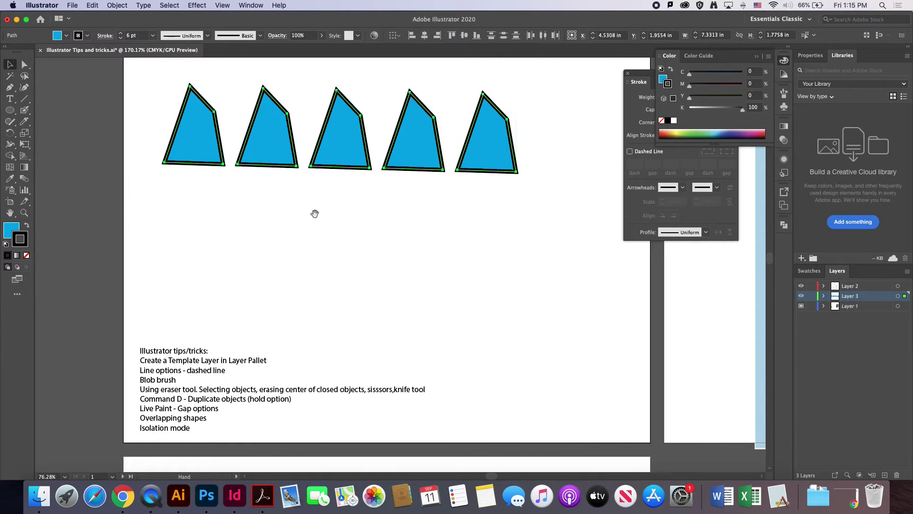
{"action": "left_click_drag", "start_coordinate": [315, 213], "coordinate": [198, 234]}
{"action": "left_click_drag", "start_coordinate": [287, 161], "coordinate": [346, 210]}
{"action": "left_click", "coordinate": [118, 6]}
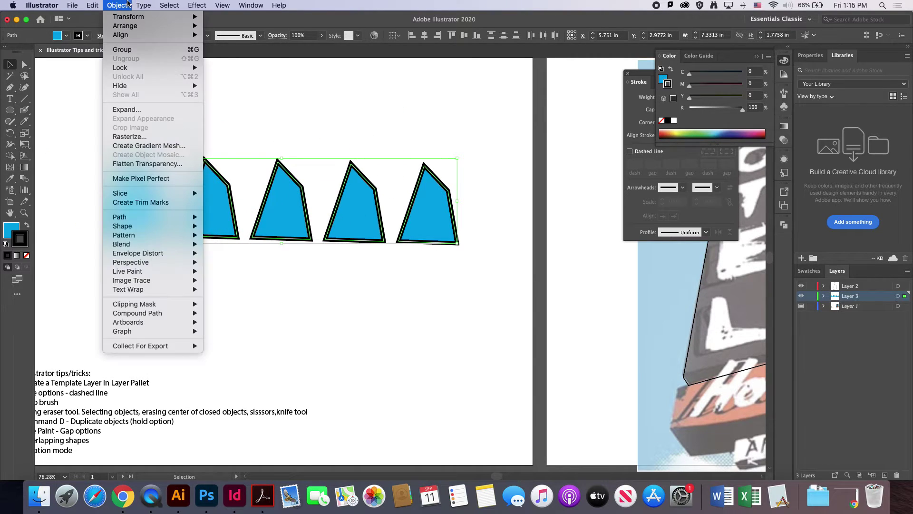
{"action": "left_click", "coordinate": [134, 54]}
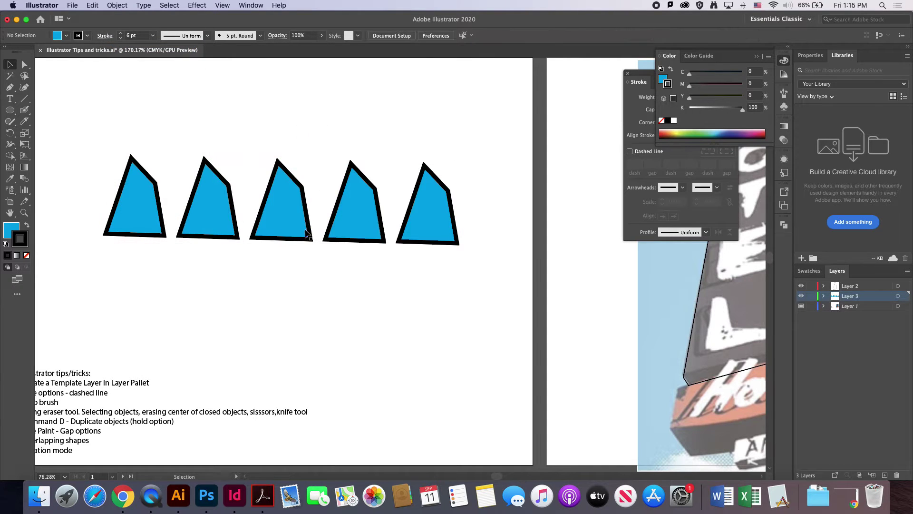
Move the grouped row and resize it as one object to about 2.94 by 0.73 in near the artboard's top, and deselect it.
{"action": "left_click_drag", "start_coordinate": [289, 230], "coordinate": [255, 256]}
{"action": "left_click_drag", "start_coordinate": [403, 265], "coordinate": [417, 180]}
{"action": "left_click_drag", "start_coordinate": [262, 190], "coordinate": [267, 230]}
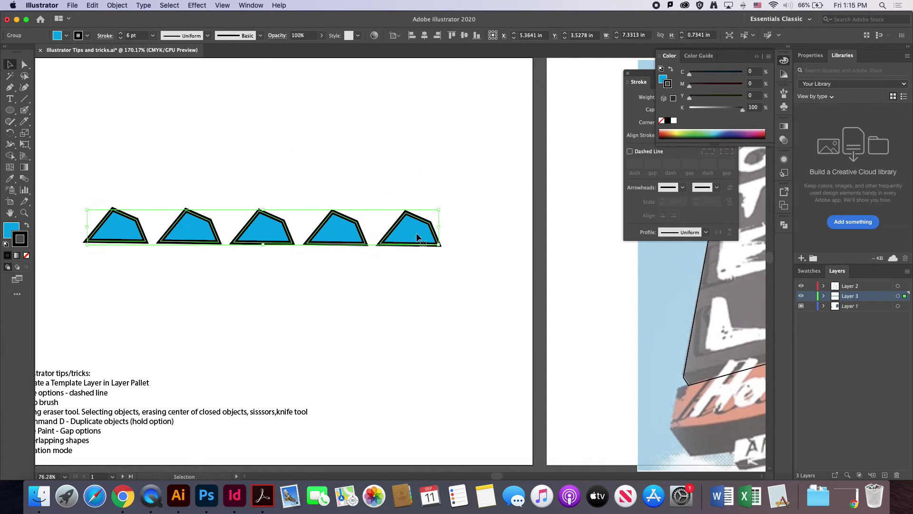
{"action": "left_click_drag", "start_coordinate": [442, 229], "coordinate": [389, 136]}
{"action": "left_click", "coordinate": [381, 224]}
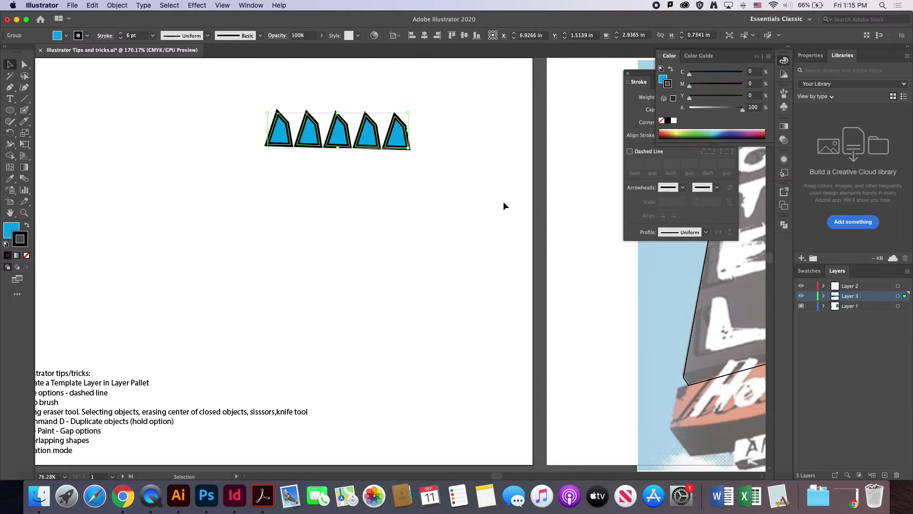
{"action": "left_click", "coordinate": [450, 210]}
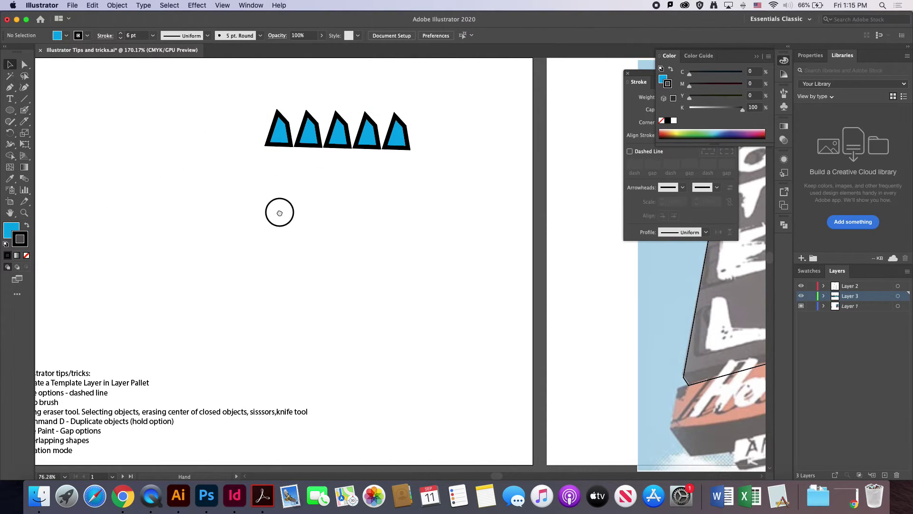
Delete the grouped row of shapes.
{"action": "left_click_drag", "start_coordinate": [279, 212], "coordinate": [324, 204]}
{"action": "left_click_drag", "start_coordinate": [260, 98], "coordinate": [546, 233]}
{"action": "key", "text": "Delete"}
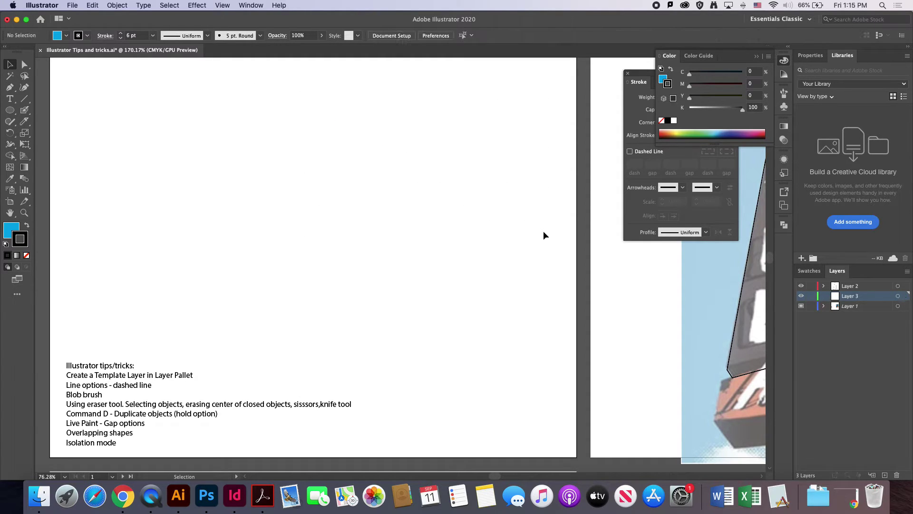
Draw a circle about 2.37 in across in the upper-left part of the artboard with the Ellipse tool.
{"action": "left_click", "coordinate": [9, 87]}
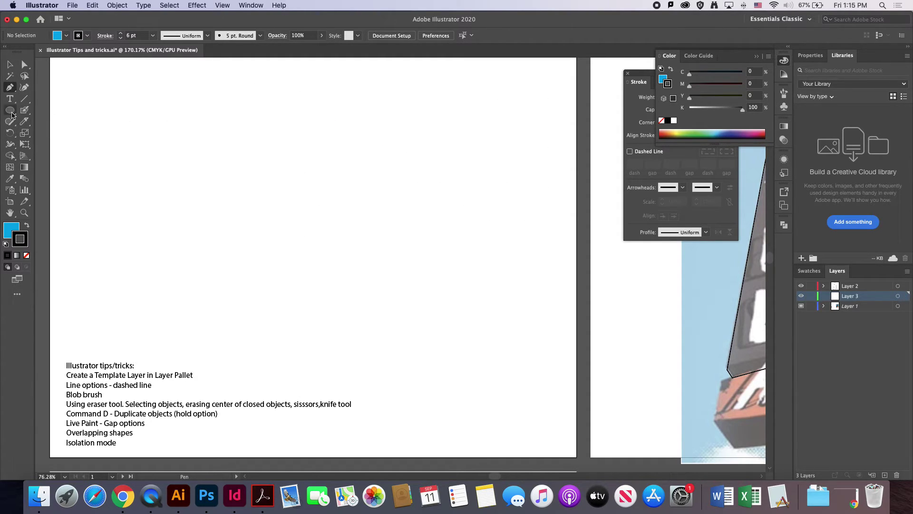
{"action": "left_click_drag", "start_coordinate": [13, 115], "coordinate": [53, 127]}
{"action": "mouse_move", "coordinate": [157, 108]}
{"action": "left_mouse_down"}
{"action": "mouse_move", "coordinate": [232, 195]}
{"action": "mouse_move", "coordinate": [270, 221]}
{"action": "left_mouse_up"}
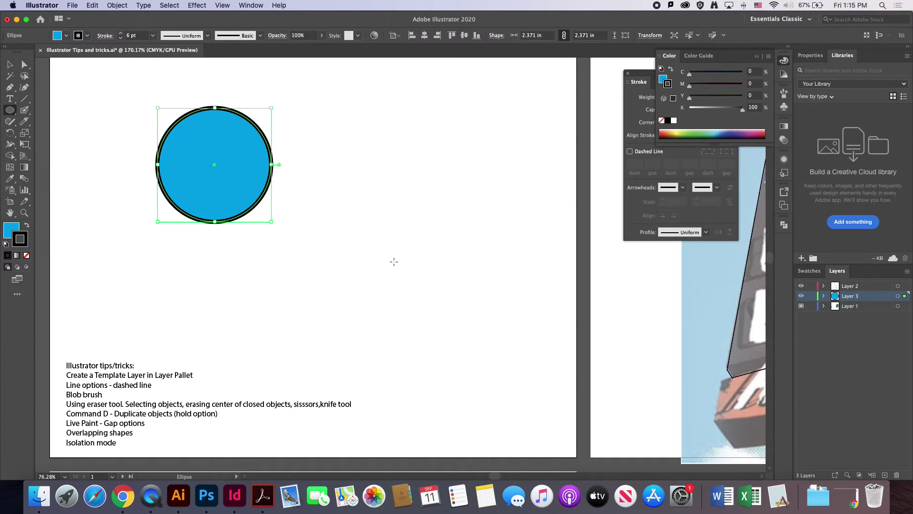
Deselect the circle and draw a straight-sided Pen path from just above it, across the right side and down.
{"action": "left_click", "coordinate": [10, 87]}
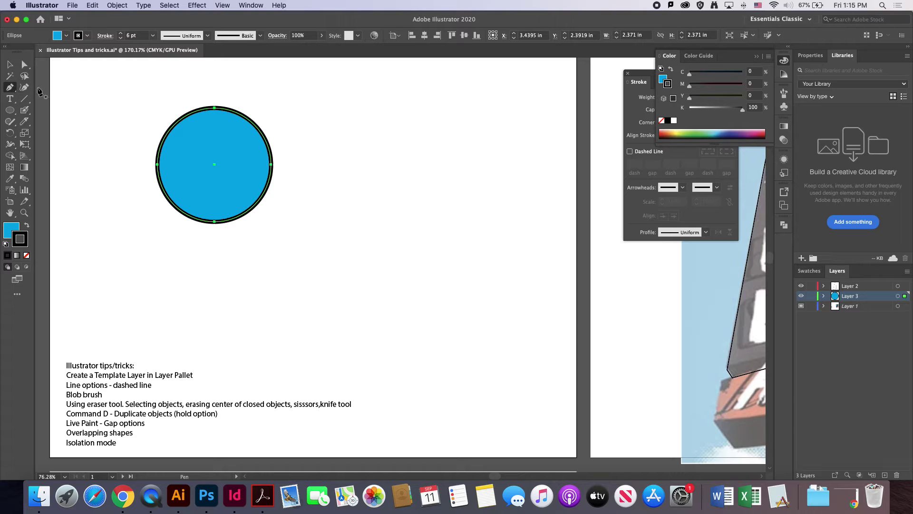
{"action": "key", "text": "super"}
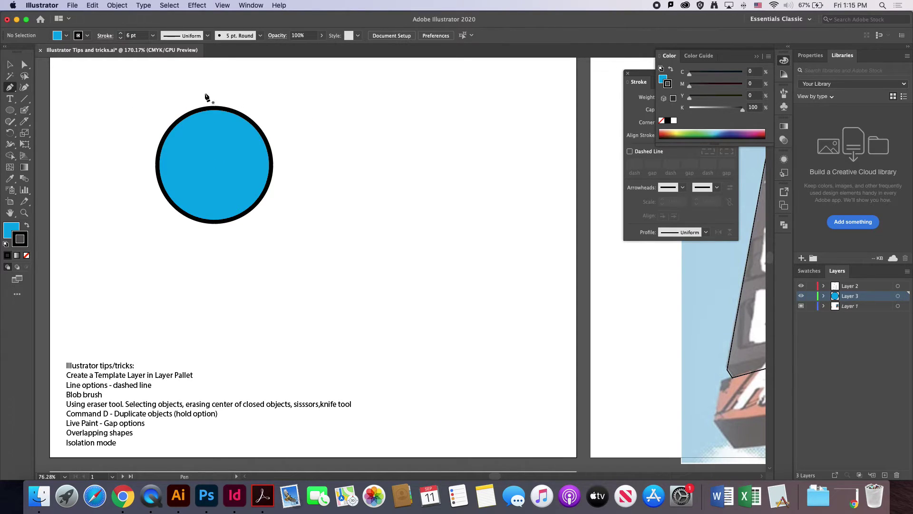
{"action": "left_click", "coordinate": [217, 100]}
{"action": "left_click", "coordinate": [248, 66]}
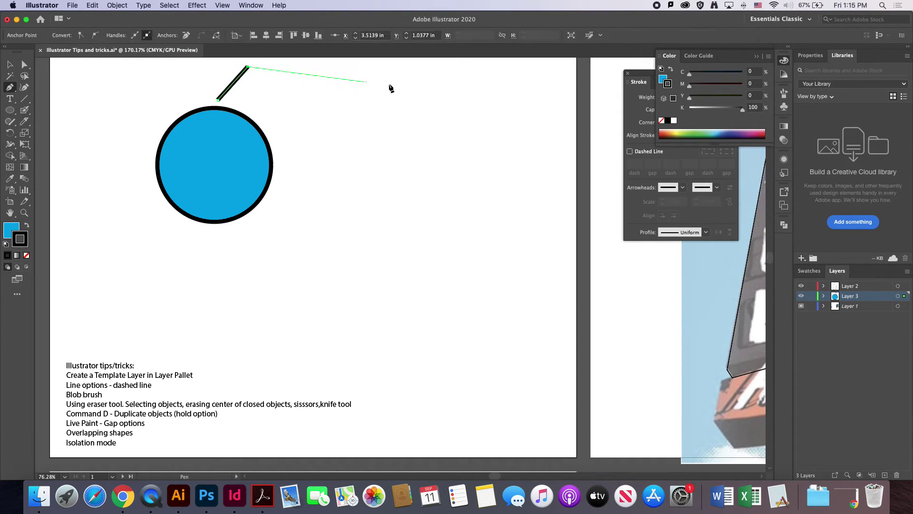
{"action": "left_click", "coordinate": [389, 83]}
{"action": "left_click", "coordinate": [419, 189]}
{"action": "left_click", "coordinate": [394, 347]}
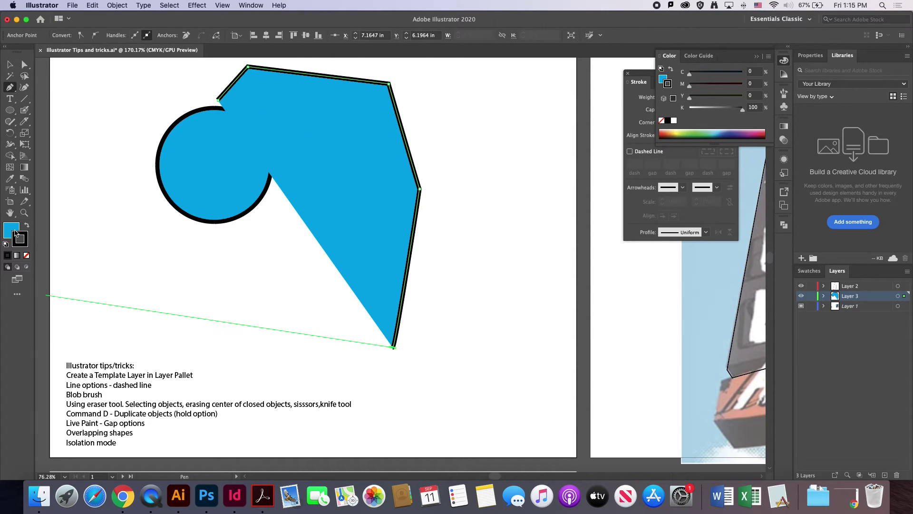
Set the path's fill to none, continue it below the circle, and close it with curves following the circle's right edge.
{"action": "left_click", "coordinate": [26, 255]}
{"action": "left_click", "coordinate": [152, 321]}
{"action": "left_click", "coordinate": [115, 267]}
{"action": "left_click", "coordinate": [163, 253]}
{"action": "left_click", "coordinate": [175, 223]}
{"action": "left_click_drag", "start_coordinate": [197, 226], "coordinate": [272, 139]}
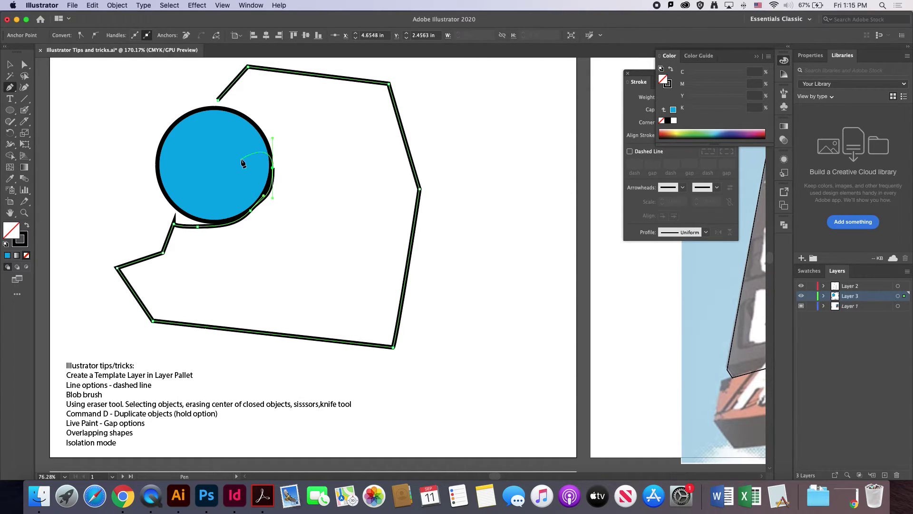
{"action": "left_click_drag", "start_coordinate": [245, 111], "coordinate": [224, 107]}
{"action": "left_click", "coordinate": [224, 107]}
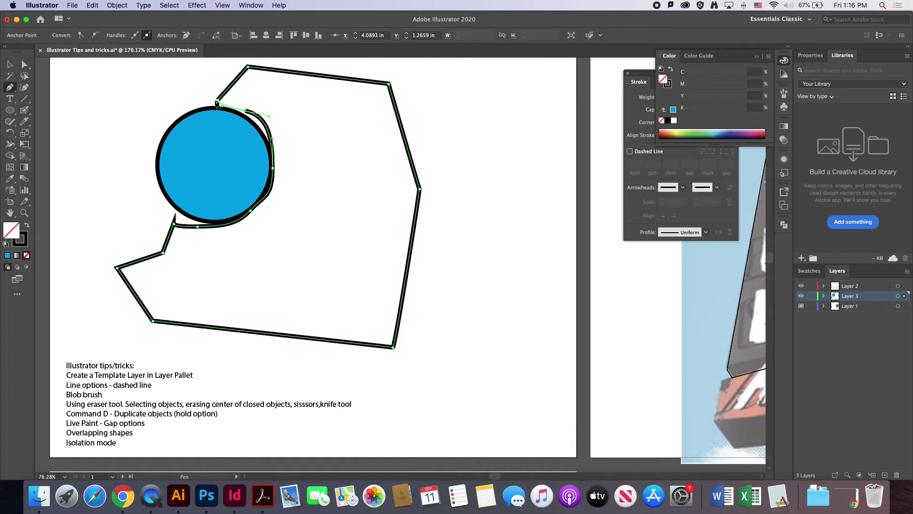
Reshape the path's curve along the circle's upper-right edge, fill the shape with magenta, and deselect it.
{"action": "left_click", "coordinate": [24, 65]}
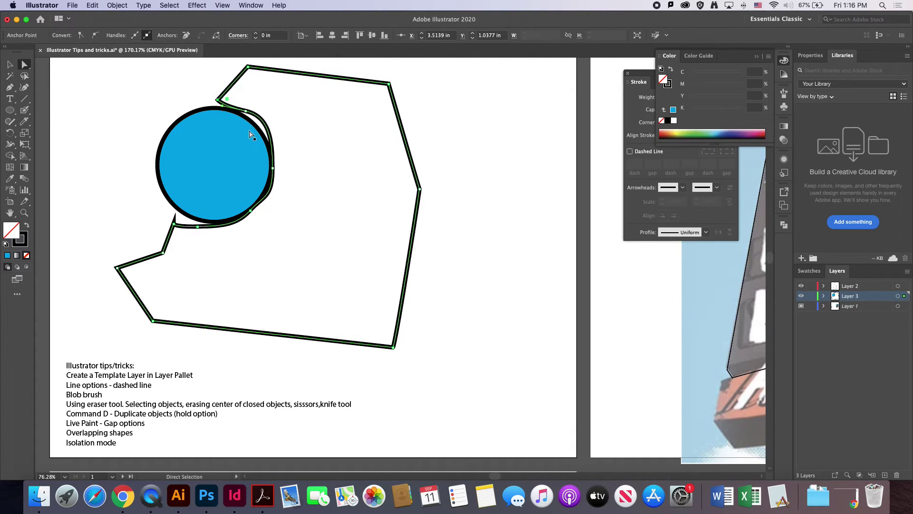
{"action": "left_click_drag", "start_coordinate": [270, 134], "coordinate": [280, 150]}
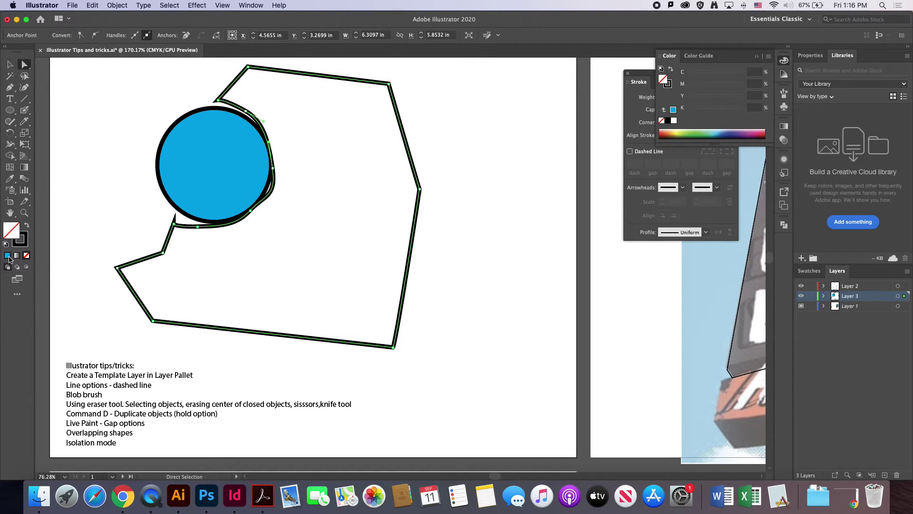
{"action": "left_click", "coordinate": [748, 130]}
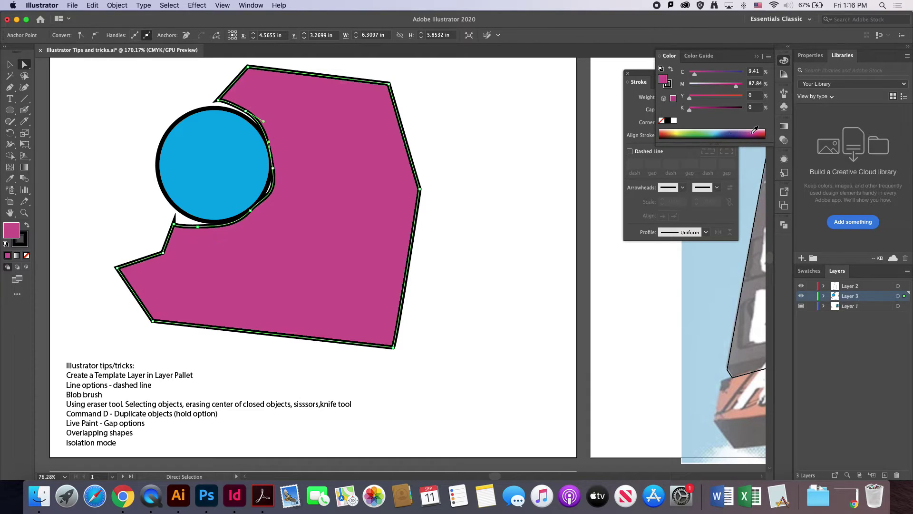
{"action": "left_click", "coordinate": [10, 64]}
{"action": "left_click", "coordinate": [80, 93]}
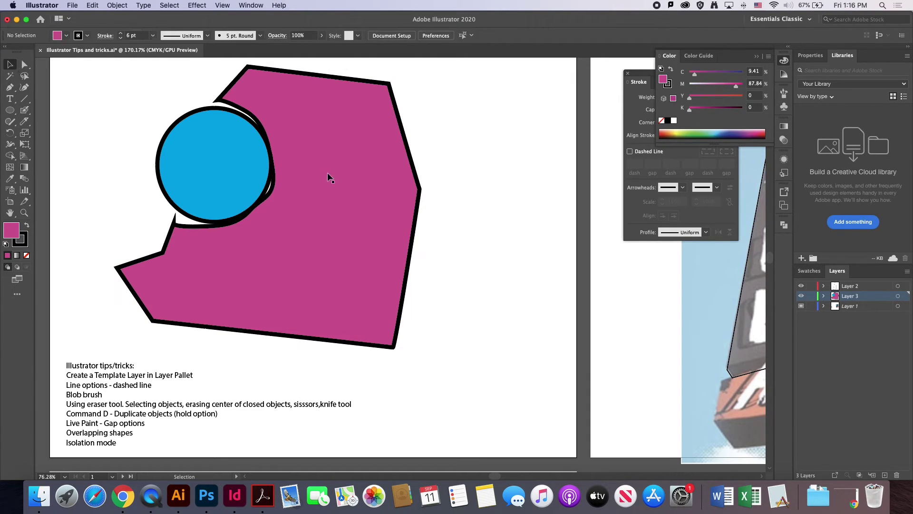
Shift the magenta shape slightly right of the circle and delete it.
{"action": "left_click_drag", "start_coordinate": [321, 182], "coordinate": [324, 183]}
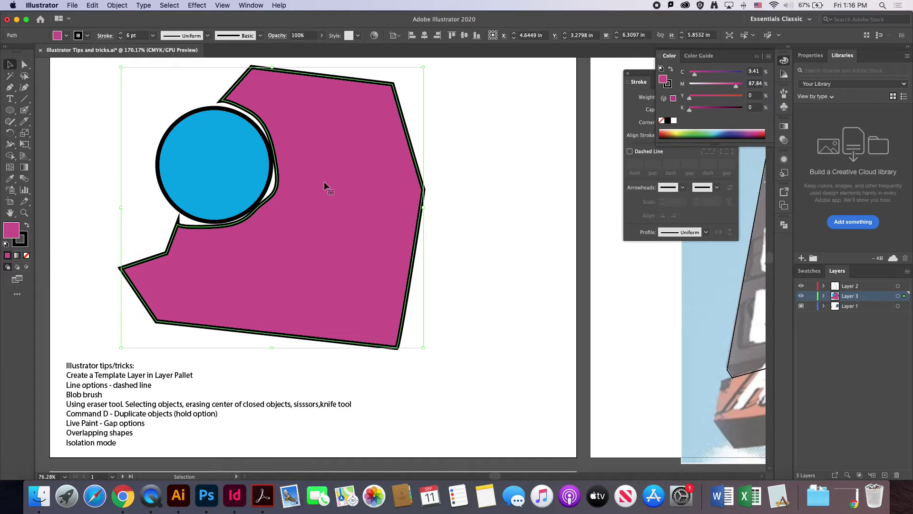
{"action": "key", "text": "Delete"}
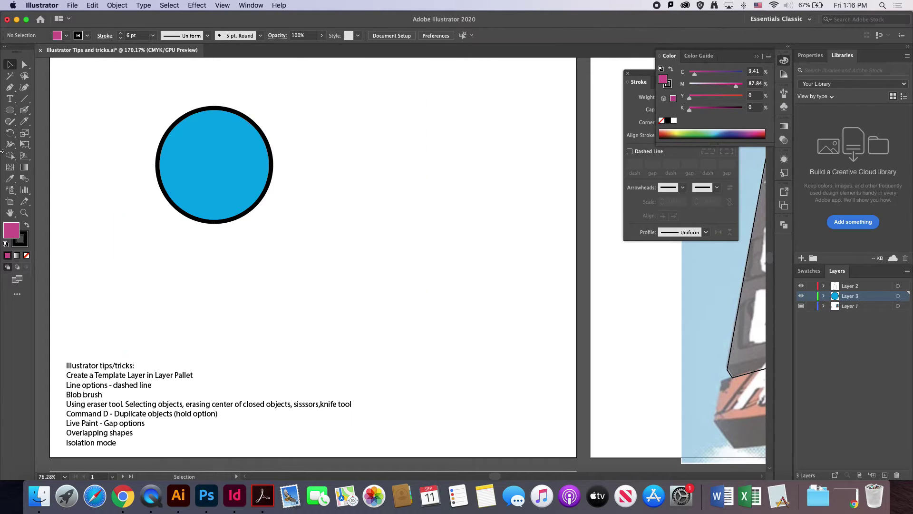
Draw a closed five-sided magenta polygon with the Pen tool, overlapping the right part of the blue circle.
{"action": "left_click", "coordinate": [10, 87]}
{"action": "left_click", "coordinate": [168, 273]}
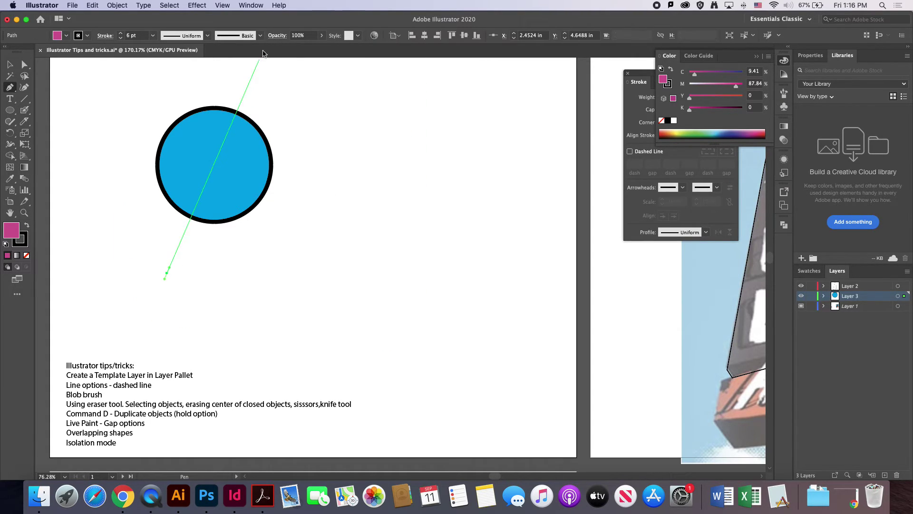
{"action": "left_click", "coordinate": [265, 64]}
{"action": "left_click", "coordinate": [450, 116]}
{"action": "left_click", "coordinate": [406, 329]}
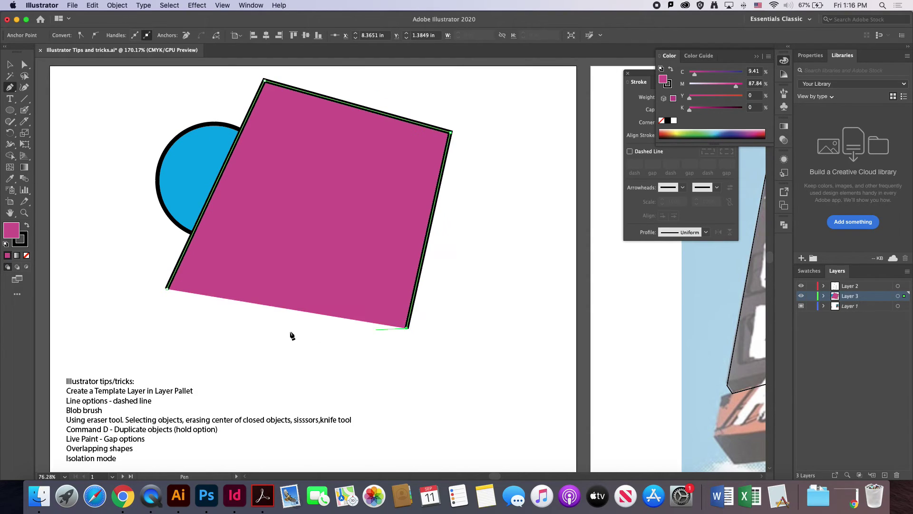
{"action": "left_click", "coordinate": [209, 332]}
{"action": "left_click", "coordinate": [168, 291]}
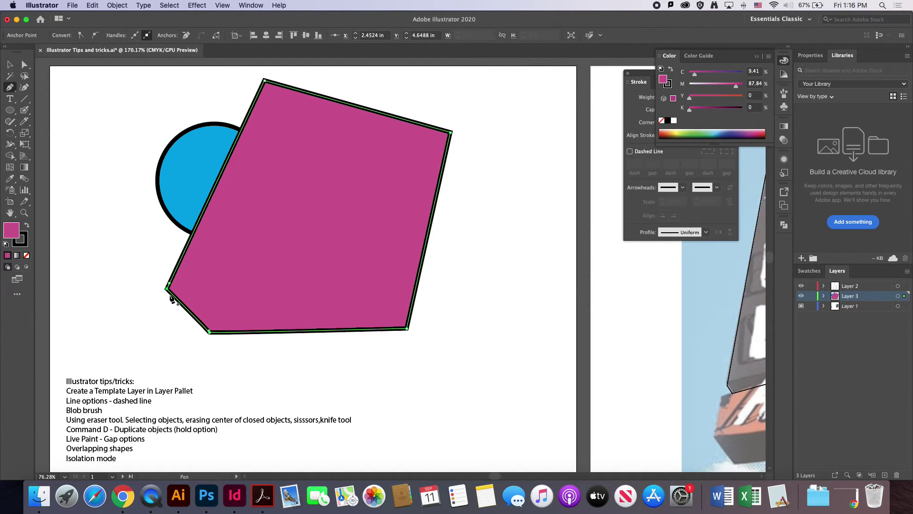
Expand Layer 3, move the polygon's path below the ellipse in the stacking order, and deselect everything.
{"action": "left_click", "coordinate": [10, 64]}
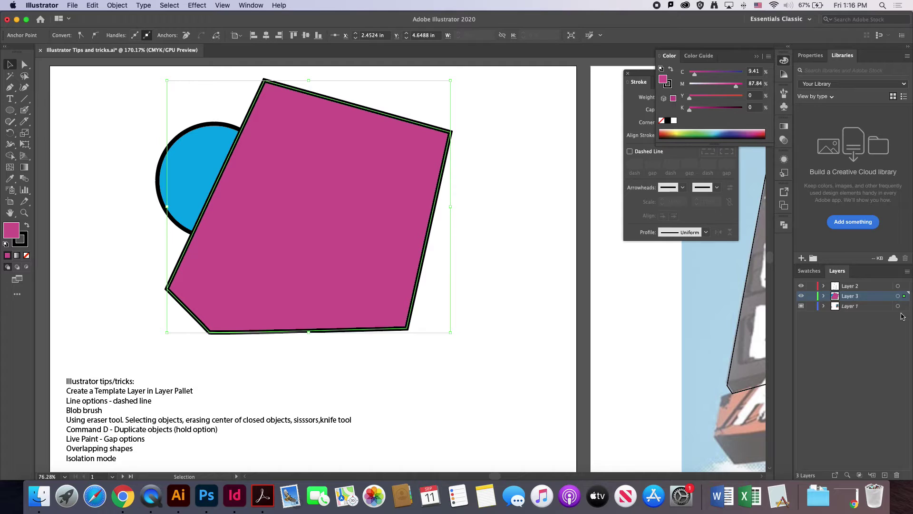
{"action": "left_click", "coordinate": [824, 296]}
{"action": "left_click_drag", "start_coordinate": [850, 308], "coordinate": [862, 321]}
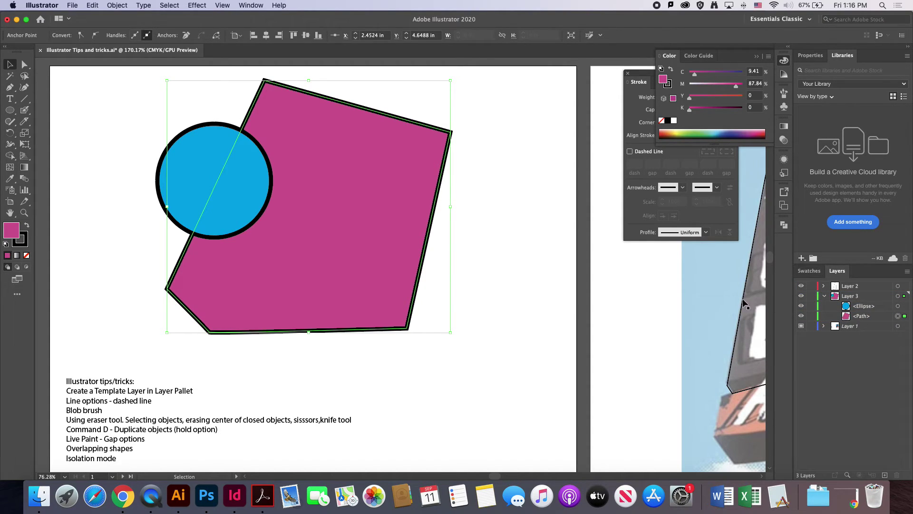
{"action": "left_click", "coordinate": [509, 254]}
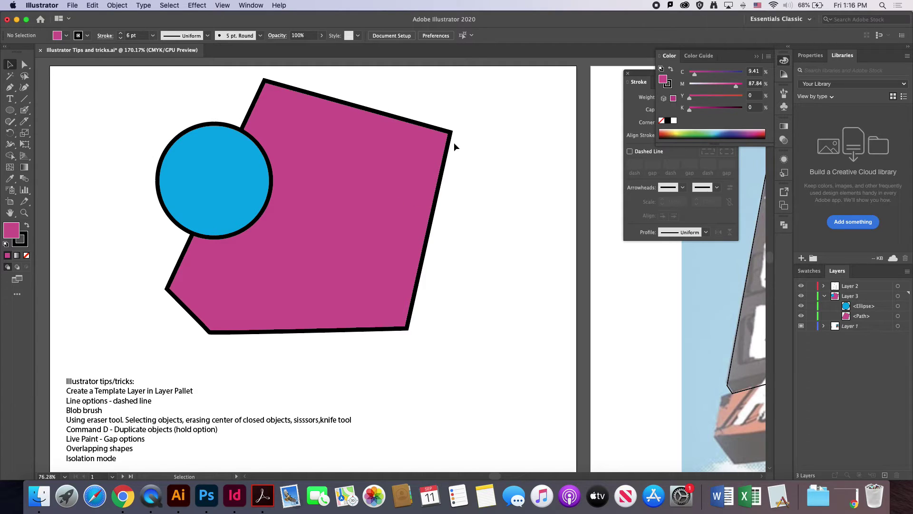
Delete the circle and polygon together, and draw a straight diagonal line with the Pen tool and no fill.
{"action": "left_click_drag", "start_coordinate": [454, 116], "coordinate": [166, 284]}
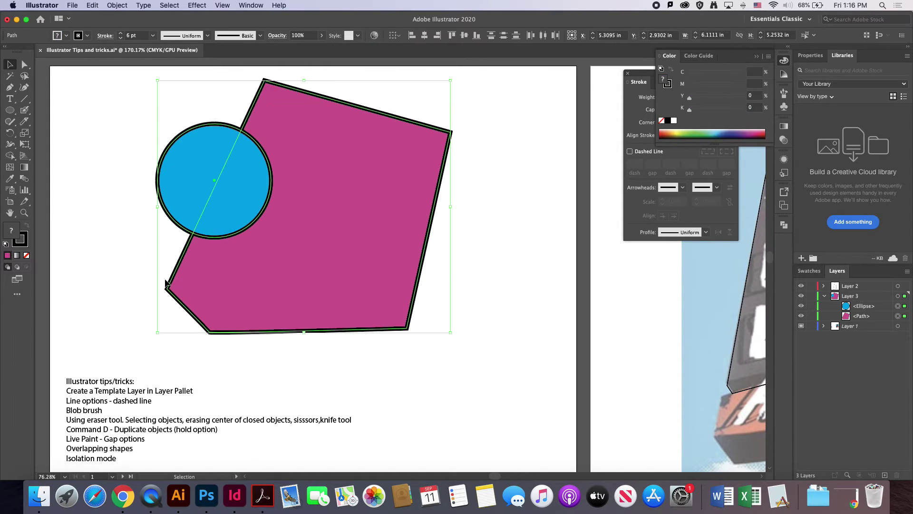
{"action": "key", "text": "Delete"}
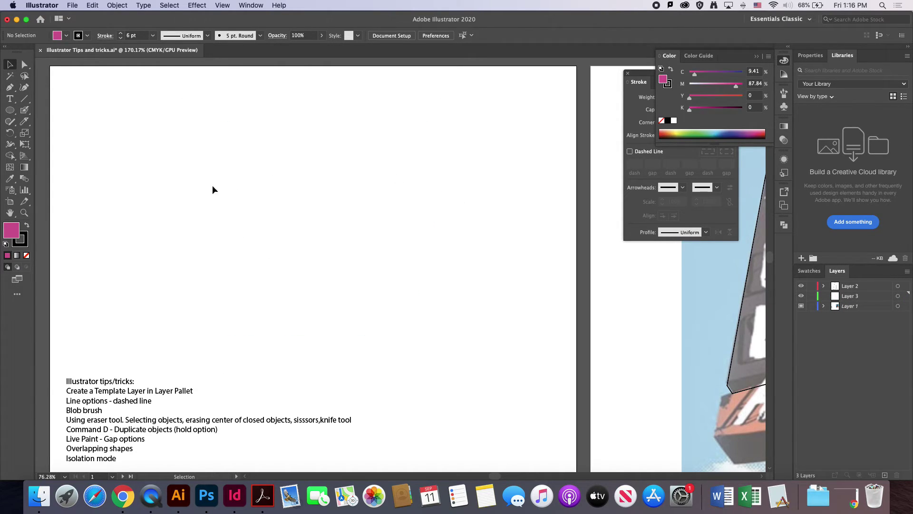
{"action": "left_click", "coordinate": [9, 87]}
{"action": "left_click", "coordinate": [126, 275]}
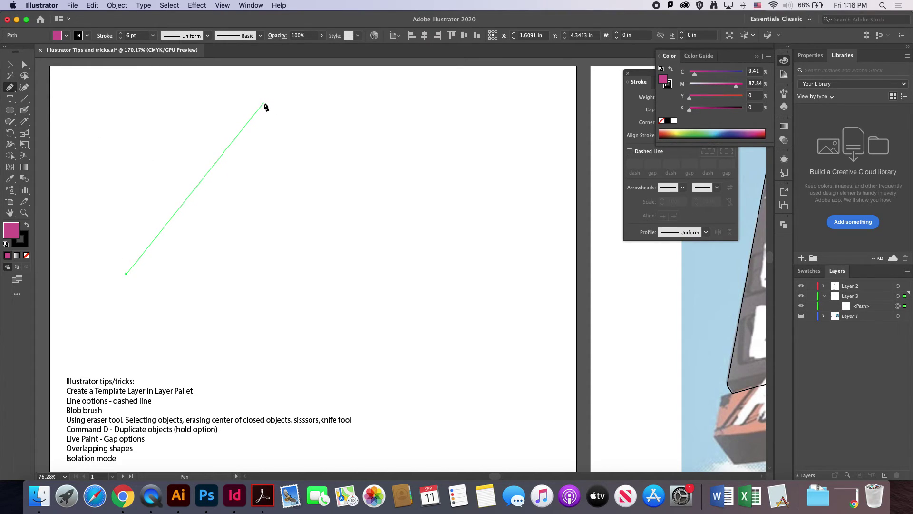
{"action": "left_click", "coordinate": [263, 103]}
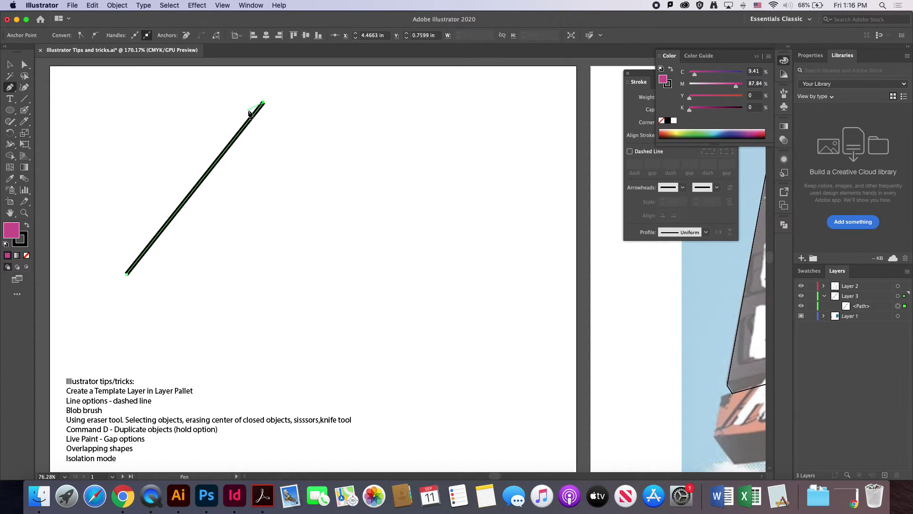
{"action": "left_click", "coordinate": [26, 255]}
Draw five crossing straight lines with the Line Segment tool, leaving a small gap beside the first line's upper end.
{"action": "left_click", "coordinate": [26, 100]}
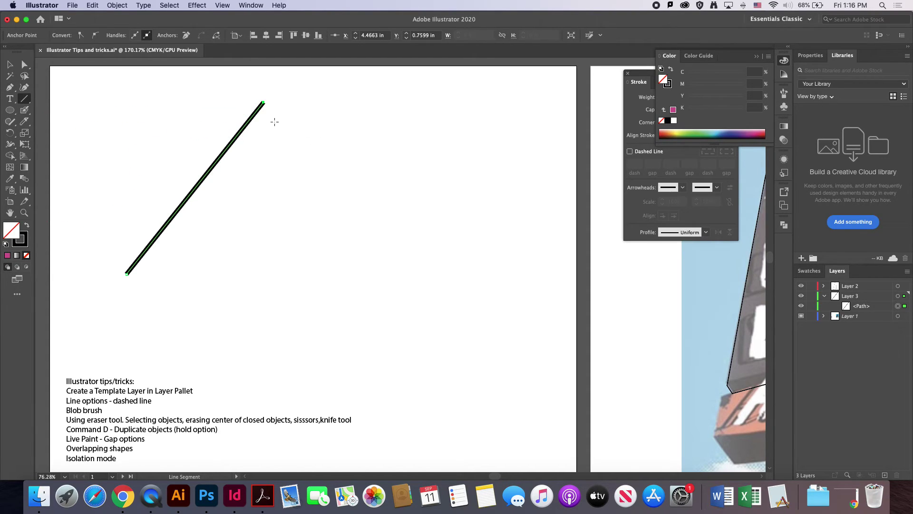
{"action": "left_click_drag", "start_coordinate": [268, 101], "coordinate": [415, 274]}
{"action": "left_click_drag", "start_coordinate": [177, 268], "coordinate": [458, 141]}
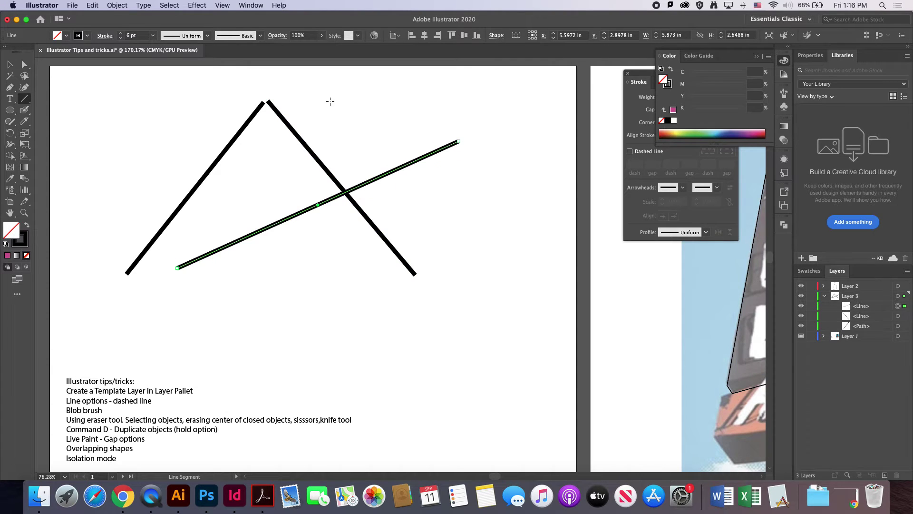
{"action": "left_click_drag", "start_coordinate": [280, 100], "coordinate": [455, 163]}
{"action": "left_click_drag", "start_coordinate": [432, 127], "coordinate": [375, 326]}
{"action": "left_click_drag", "start_coordinate": [417, 286], "coordinate": [166, 197]}
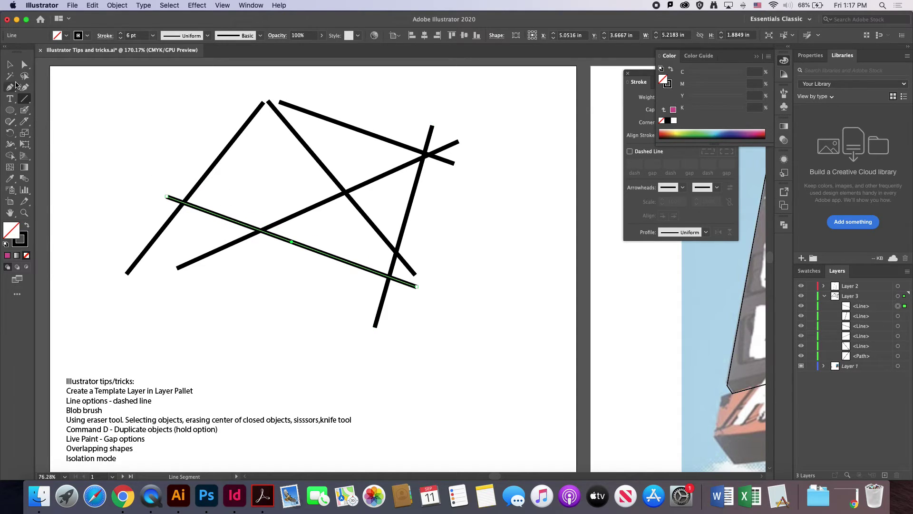
Extend the lower-left end of the long rising line almost to the first diagonal line, and deselect it.
{"action": "left_click", "coordinate": [11, 65]}
{"action": "left_click", "coordinate": [24, 64]}
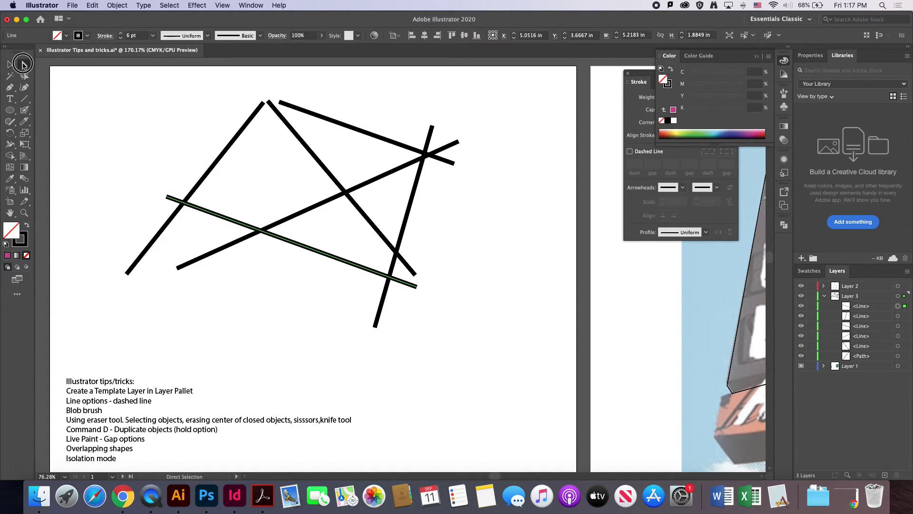
{"action": "left_click_drag", "start_coordinate": [178, 269], "coordinate": [144, 264]}
{"action": "left_click", "coordinate": [170, 227]}
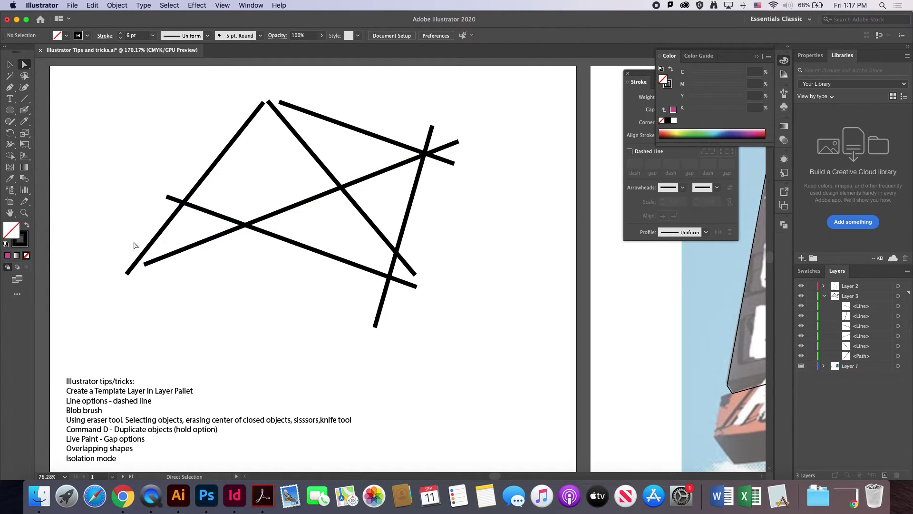
Turn all six lines into a Live Paint group and fill the two adjoining enclosed regions at its right with red.
{"action": "left_click", "coordinate": [10, 65]}
{"action": "left_click_drag", "start_coordinate": [181, 79], "coordinate": [505, 310]}
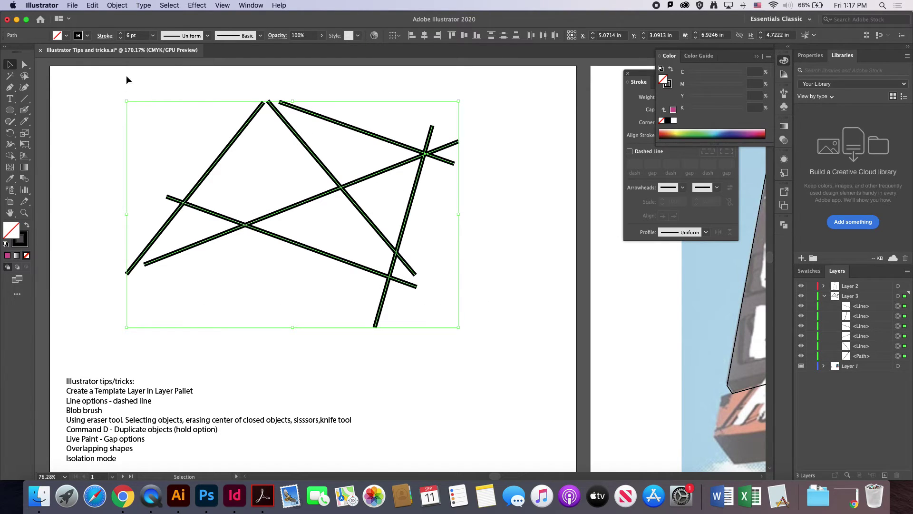
{"action": "left_click", "coordinate": [20, 157]}
{"action": "left_click", "coordinate": [62, 167]}
{"action": "key", "text": "Right"}
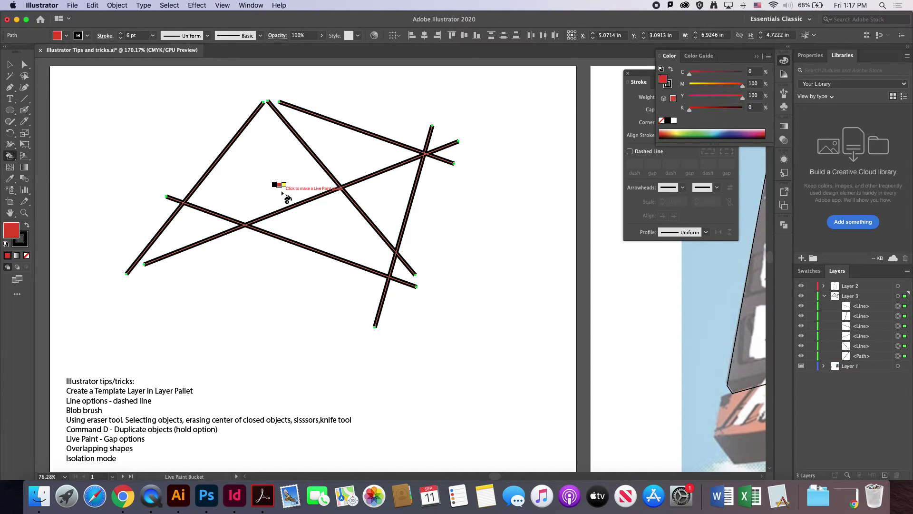
{"action": "left_click", "coordinate": [349, 235]}
{"action": "left_click", "coordinate": [394, 204]}
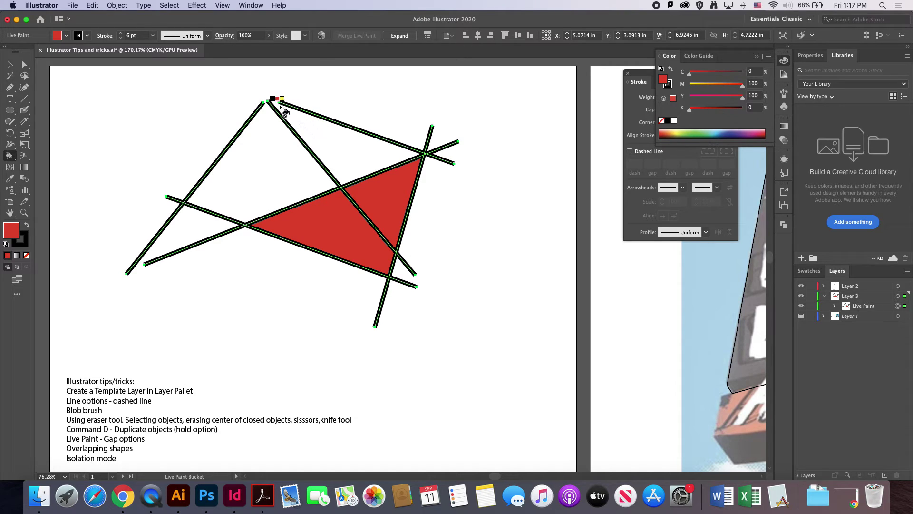
Set the Live Paint group's gap detection to stop paint at Small Gaps.
{"action": "left_click", "coordinate": [118, 6]}
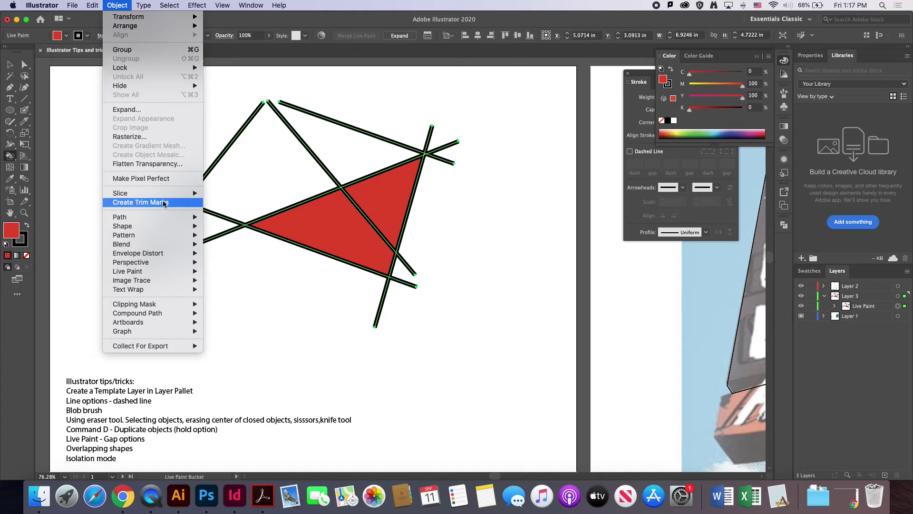
{"action": "mouse_move", "coordinate": [167, 272]}
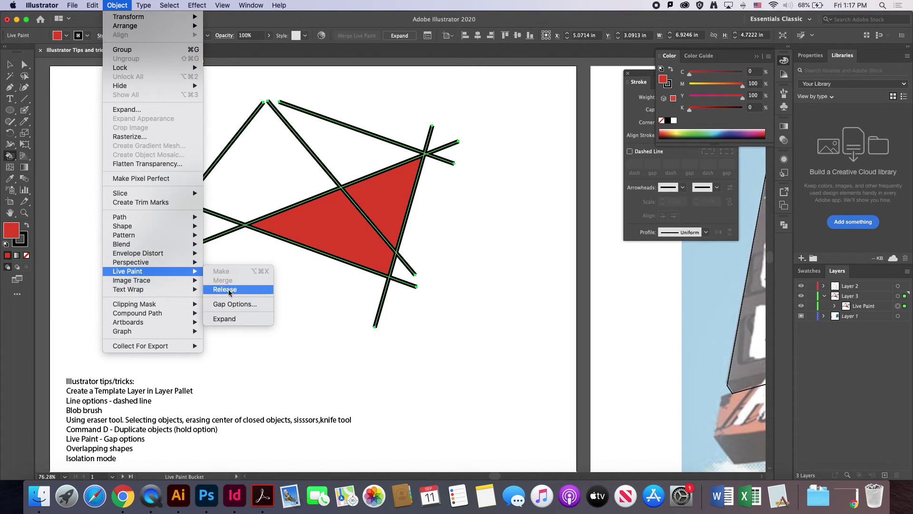
{"action": "left_click", "coordinate": [233, 306]}
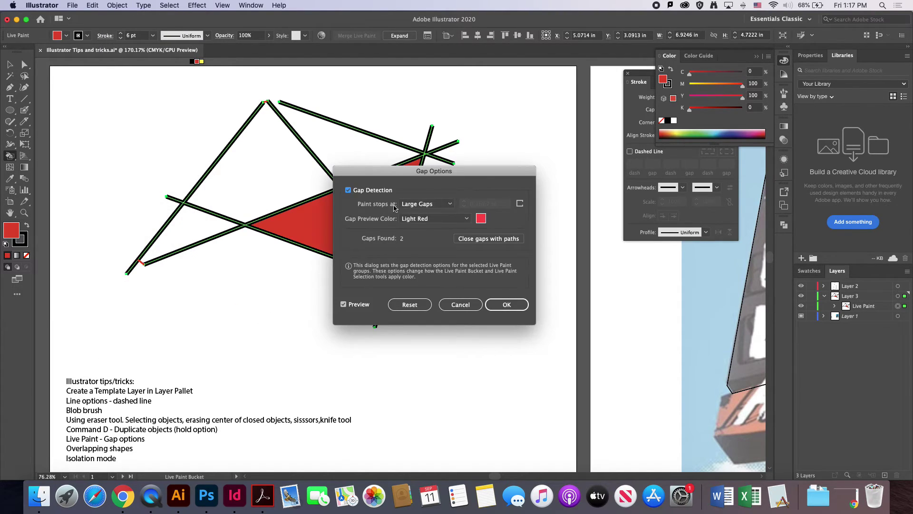
{"action": "left_click", "coordinate": [428, 203]}
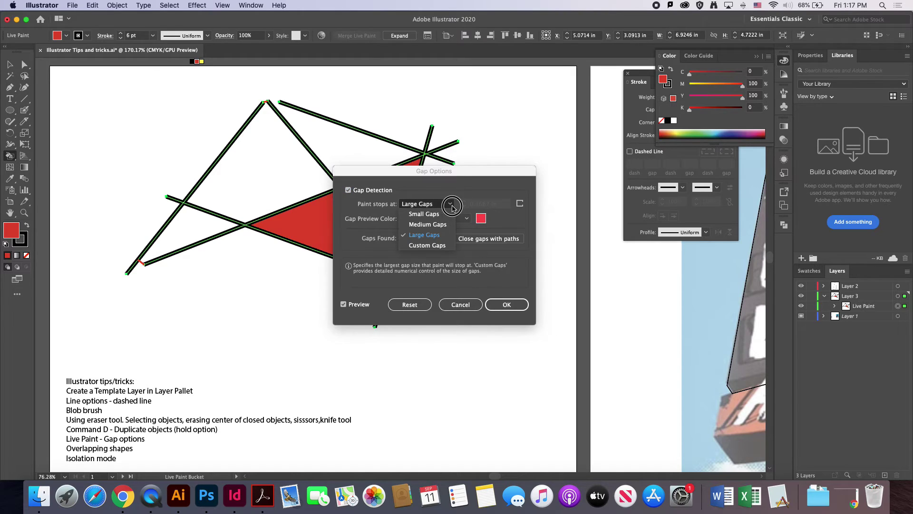
{"action": "left_click", "coordinate": [433, 212]}
{"action": "left_click", "coordinate": [504, 304]}
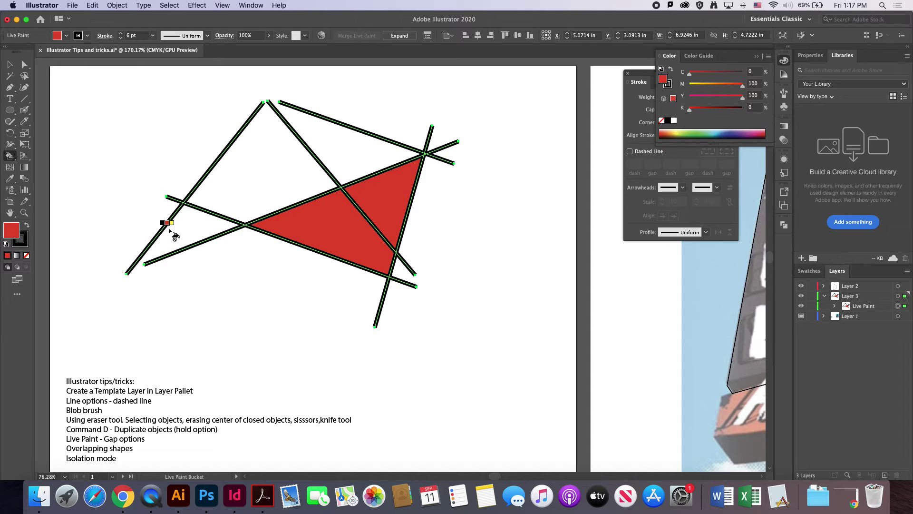
Set the Live Paint group's gap detection to stop paint at Large Gaps.
{"action": "left_click", "coordinate": [123, 6]}
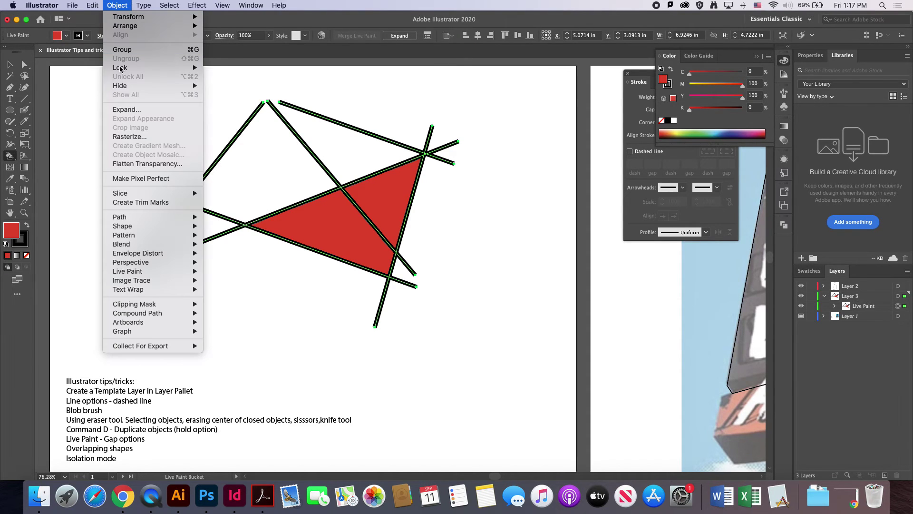
{"action": "mouse_move", "coordinate": [149, 271]}
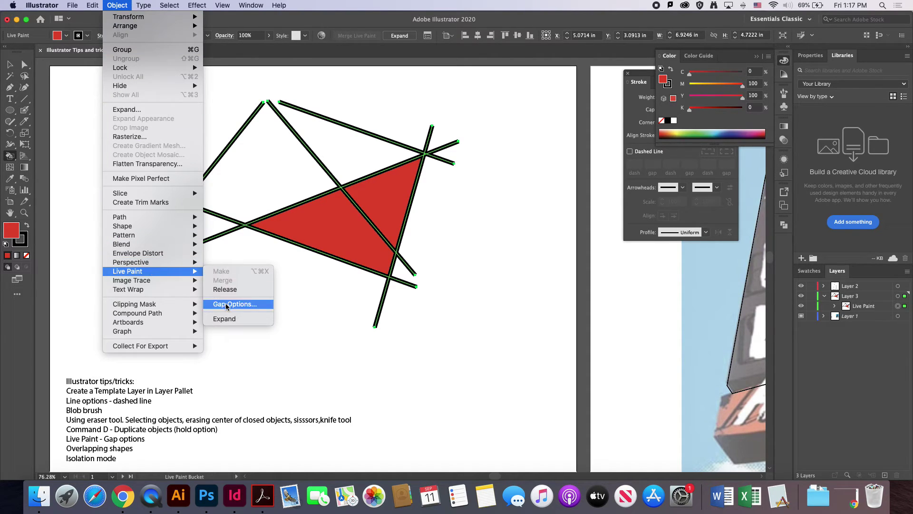
{"action": "left_click", "coordinate": [242, 305]}
{"action": "left_click", "coordinate": [426, 204]}
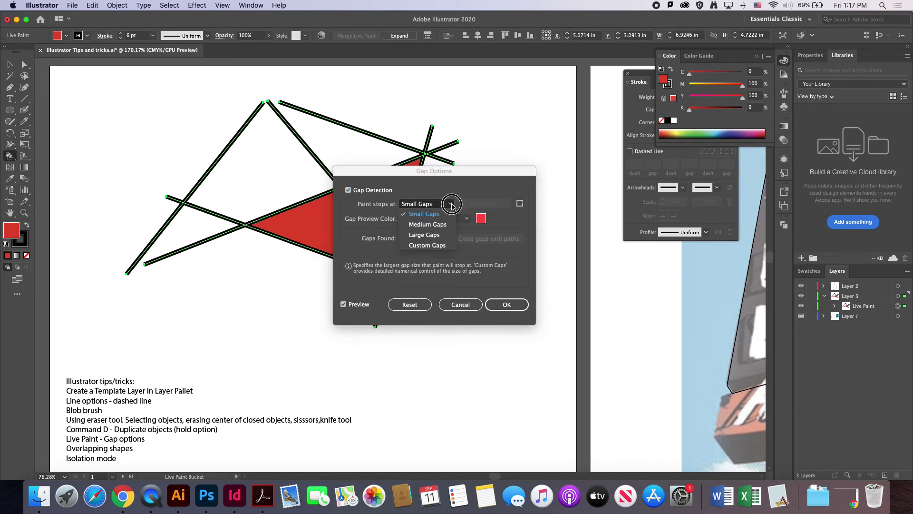
{"action": "left_click", "coordinate": [424, 235]}
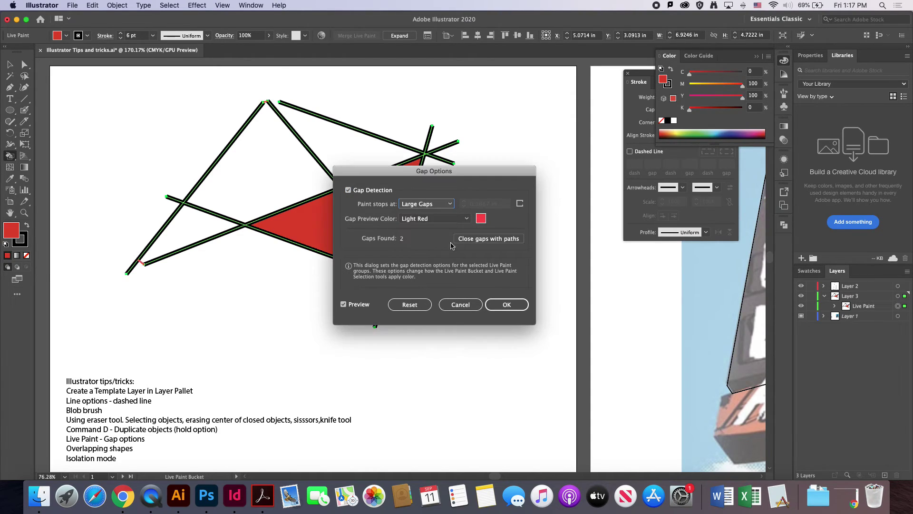
{"action": "left_click", "coordinate": [507, 305]}
Fill the group's lower-left triangular region with yellow using the Live Paint Bucket, and deselect the group.
{"action": "key", "text": "Right"}
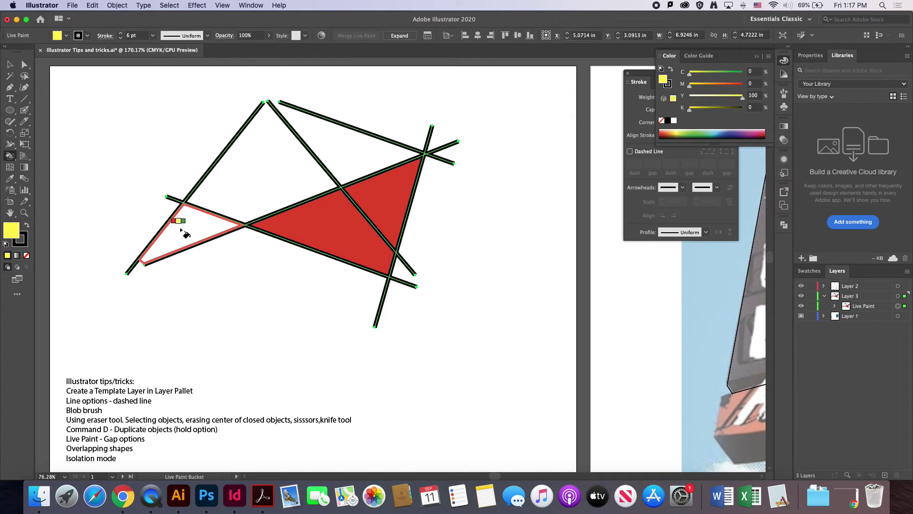
{"action": "left_click", "coordinate": [181, 230]}
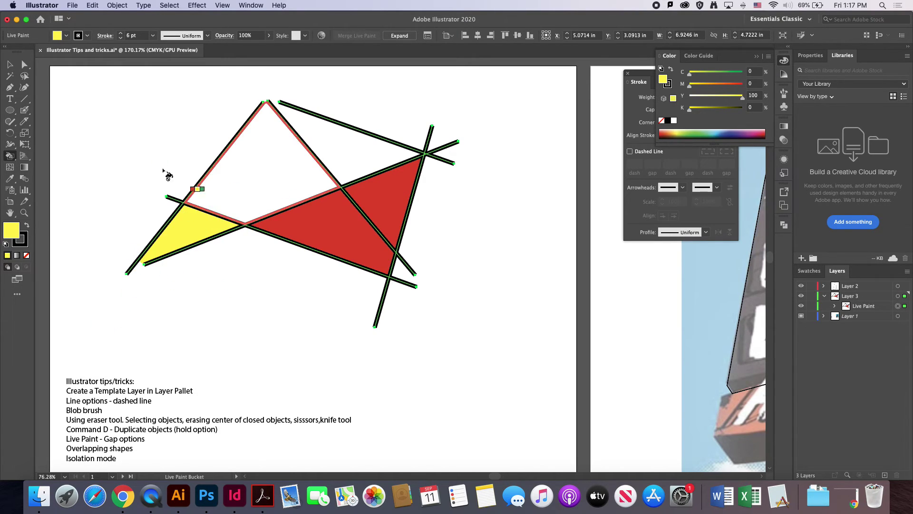
{"action": "left_click", "coordinate": [9, 64]}
{"action": "left_click", "coordinate": [122, 109]}
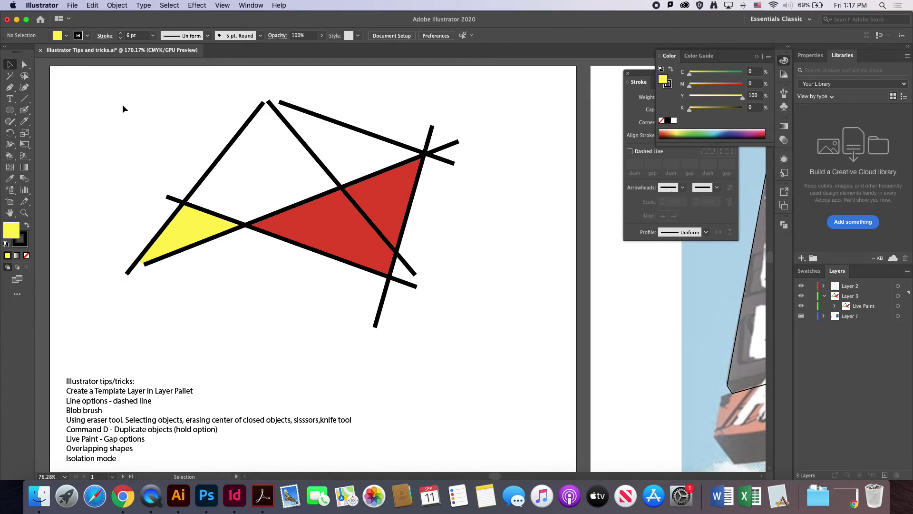
Draw a new straight line across the unfilled upper region of the Live Paint group.
{"action": "left_click", "coordinate": [354, 222]}
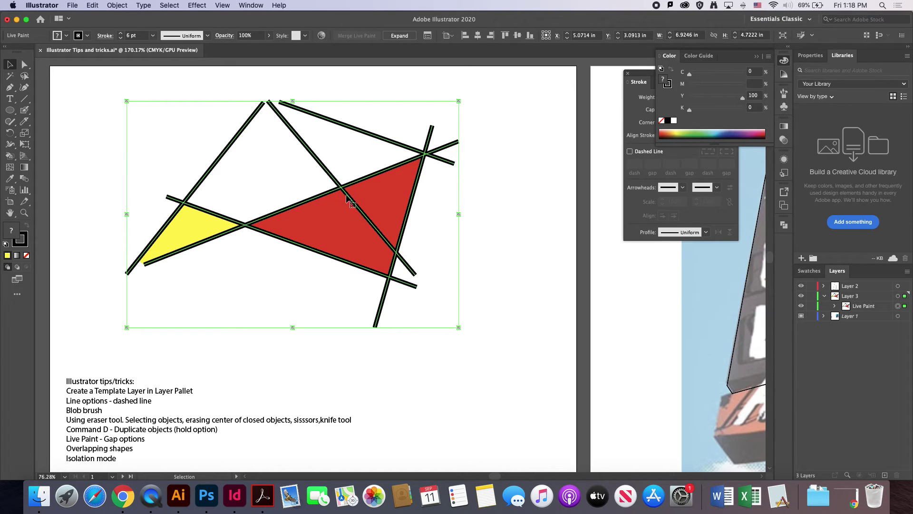
{"action": "left_click", "coordinate": [42, 112]}
{"action": "left_click", "coordinate": [27, 99]}
{"action": "left_click_drag", "start_coordinate": [195, 148], "coordinate": [365, 193]}
Select the Live Paint group together with the new line and choose cyan as the Live Paint Bucket's fill color.
{"action": "left_click", "coordinate": [9, 65]}
{"action": "mouse_move", "coordinate": [191, 101]}
{"action": "left_mouse_down"}
{"action": "mouse_move", "coordinate": [452, 252]}
{"action": "mouse_move", "coordinate": [473, 280]}
{"action": "left_mouse_up"}
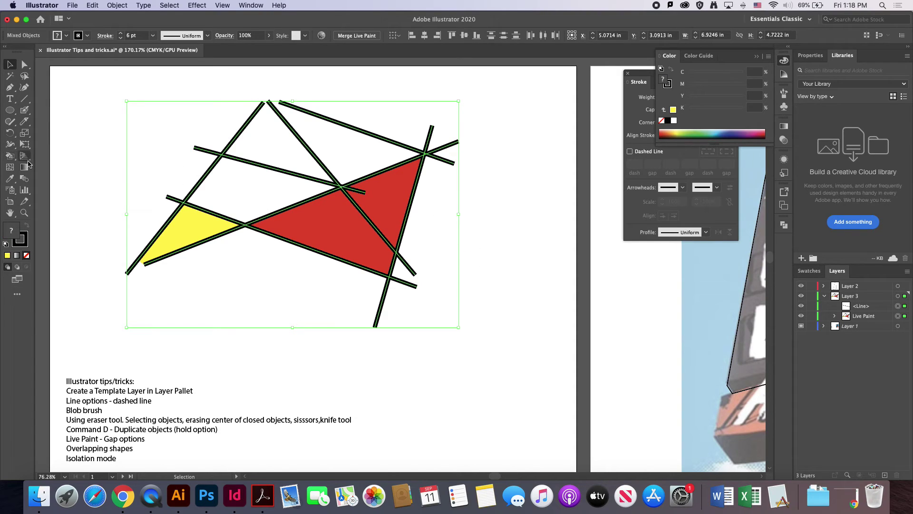
{"action": "left_click", "coordinate": [11, 155]}
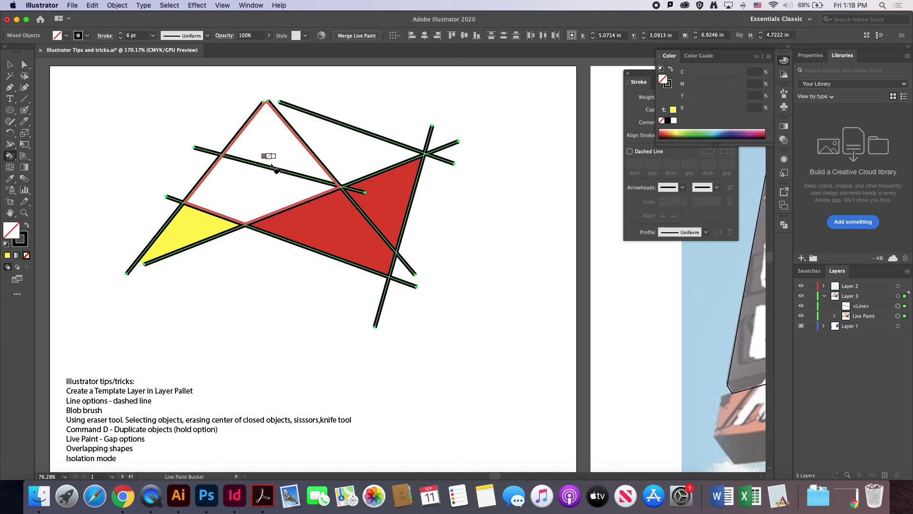
{"action": "key", "text": "Right"}
{"action": "key", "text": "Right"}
{"action": "key", "text": "Right"}
{"action": "key", "text": "Right"}
{"action": "key", "text": "Right"}
{"action": "key", "text": "Right"}
{"action": "key", "text": "Right"}
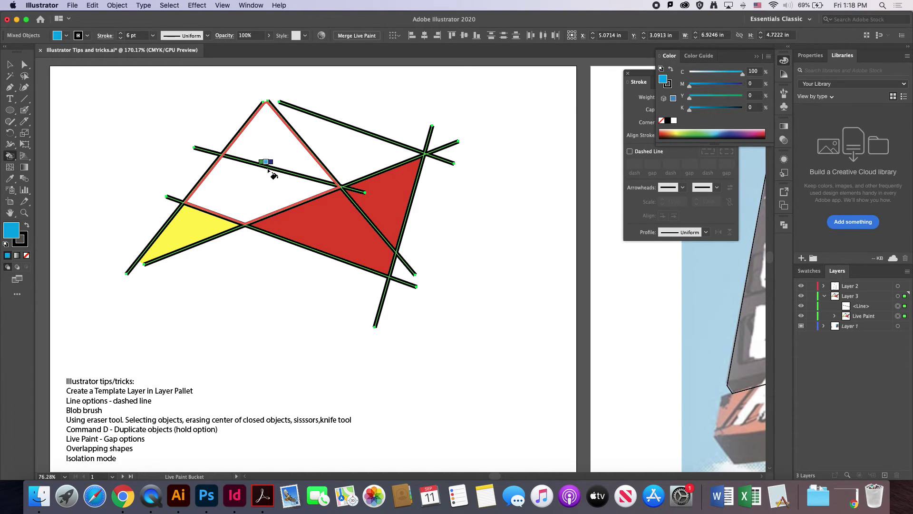
Try to fill the upper region with cyan before merging the new line, and undo the fill.
{"action": "left_click", "coordinate": [231, 196]}
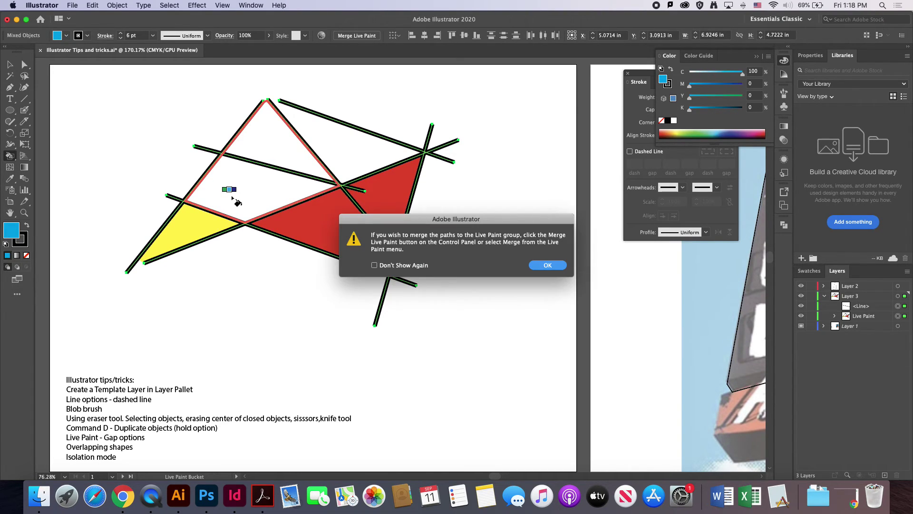
{"action": "left_click_drag", "start_coordinate": [427, 223], "coordinate": [372, 219]}
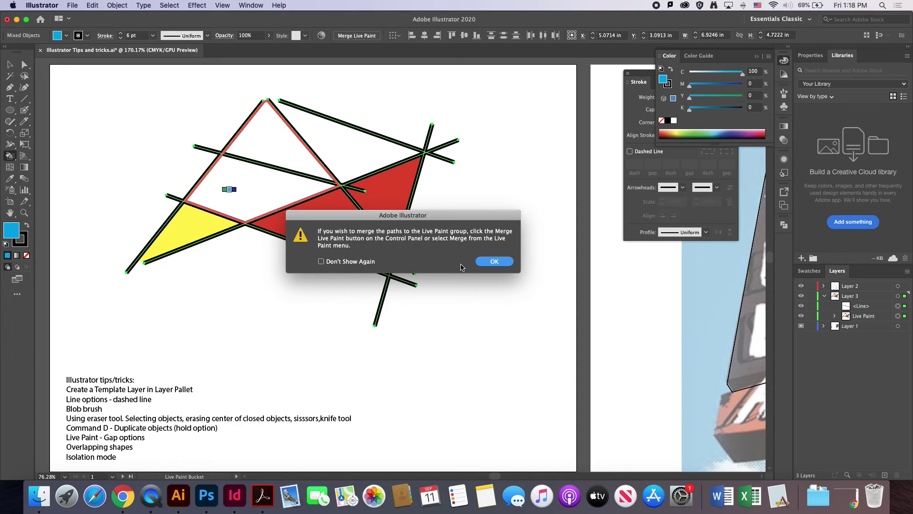
{"action": "left_click", "coordinate": [494, 265]}
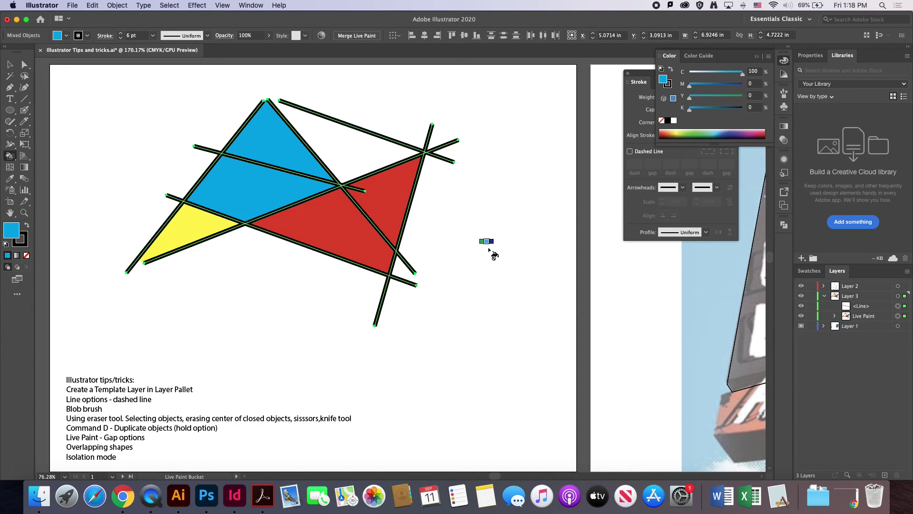
{"action": "key", "text": "super+z"}
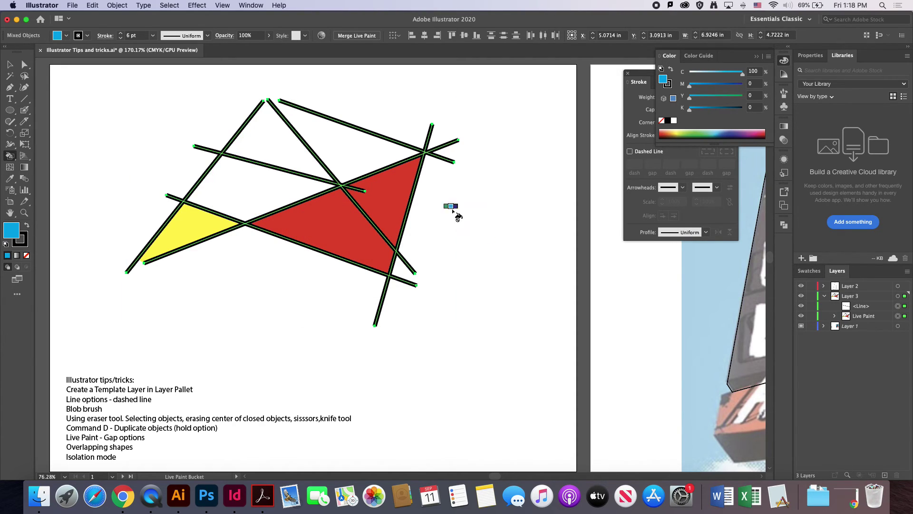
Merge the new line into the Live Paint group, and fill the triangle above it with cyan and the region below with dark blue.
{"action": "left_click", "coordinate": [358, 37]}
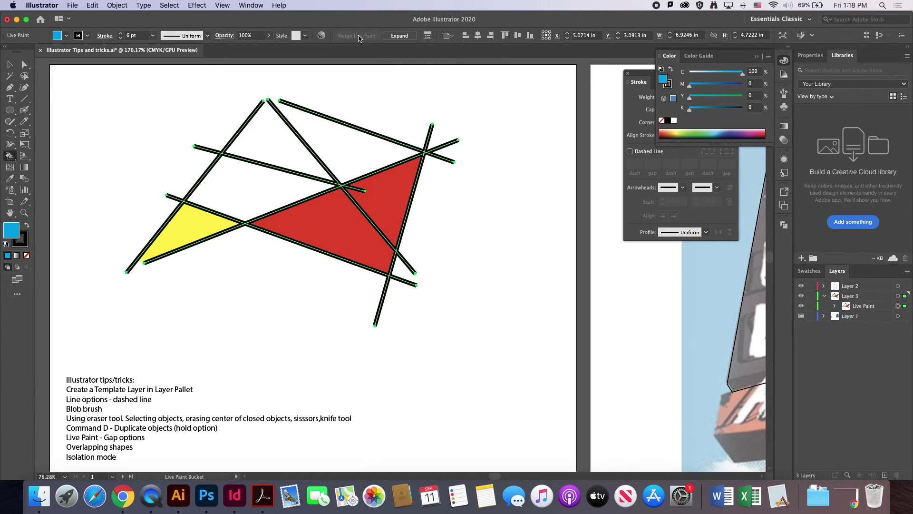
{"action": "left_click", "coordinate": [276, 153]}
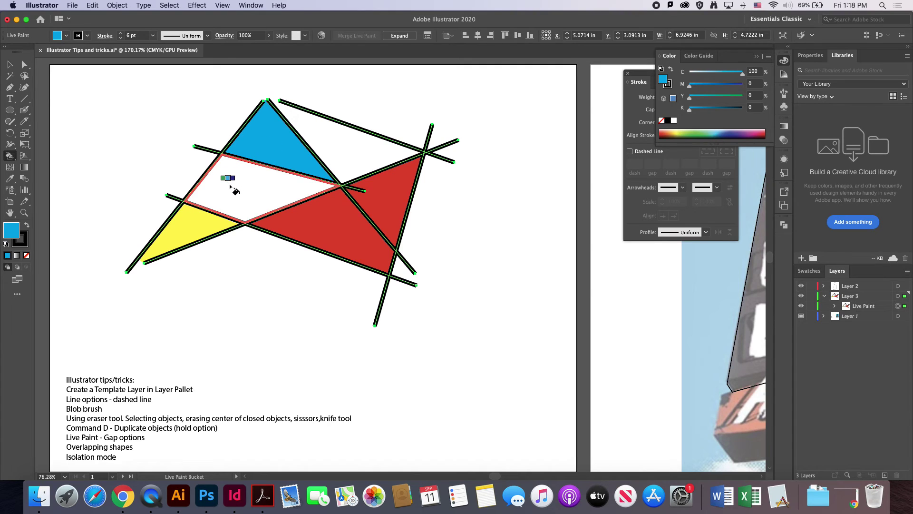
{"action": "key", "text": "Right"}
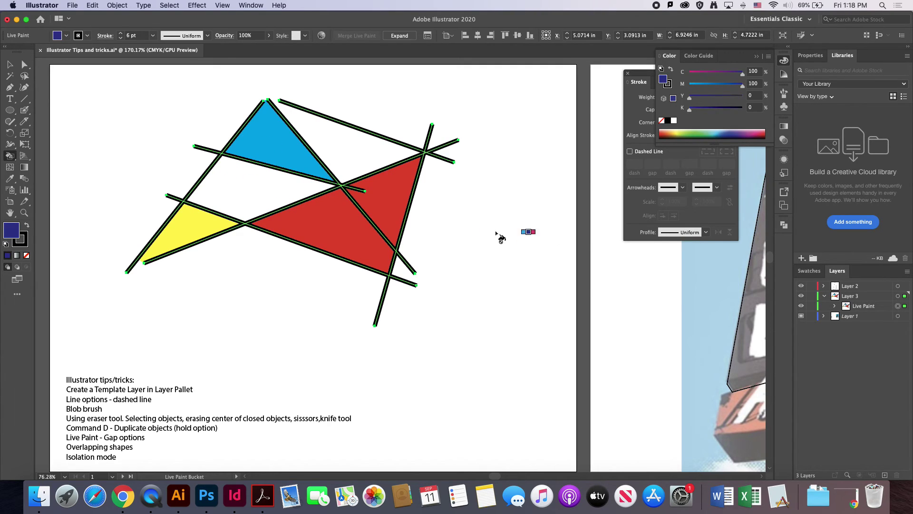
{"action": "left_click", "coordinate": [255, 199]}
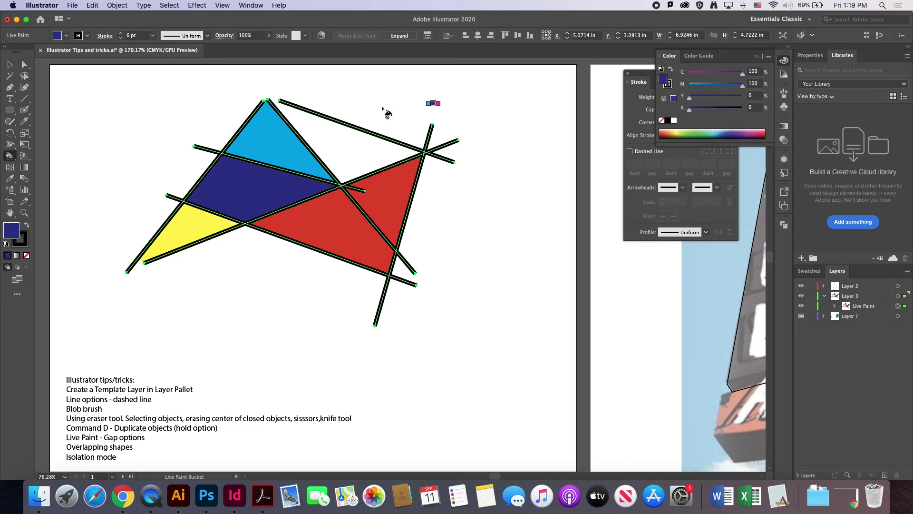
Draw a dark blue ellipse about 3.73 by 3.37 in over the left part of the Live Paint group, and deselect it.
{"action": "left_click", "coordinate": [10, 67]}
{"action": "left_click", "coordinate": [113, 112]}
{"action": "key", "text": "l"}
{"action": "left_click_drag", "start_coordinate": [246, 194], "coordinate": [295, 256]}
{"action": "left_click", "coordinate": [9, 64]}
{"action": "left_click", "coordinate": [95, 98]}
Enter isolation mode on the ellipse and exit it, twice in a row.
{"action": "double_click", "coordinate": [203, 171]}
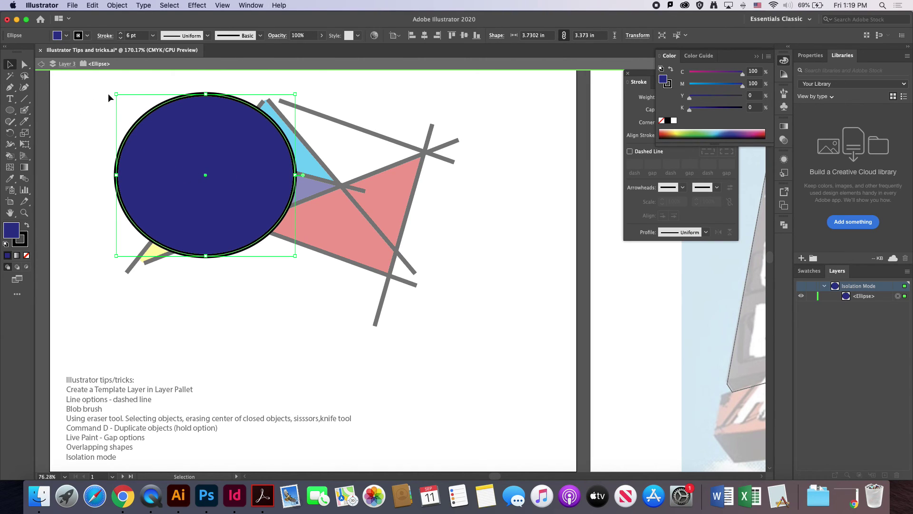
{"action": "double_click", "coordinate": [69, 123]}
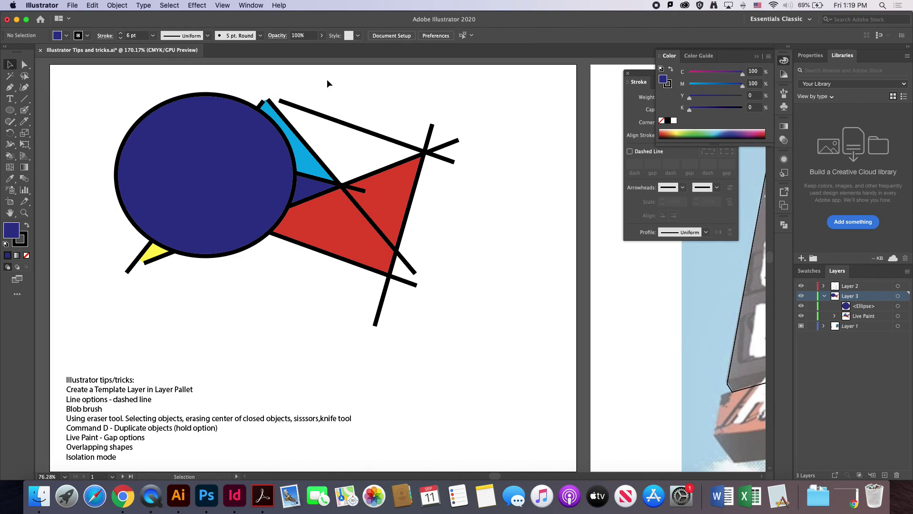
{"action": "double_click", "coordinate": [224, 148]}
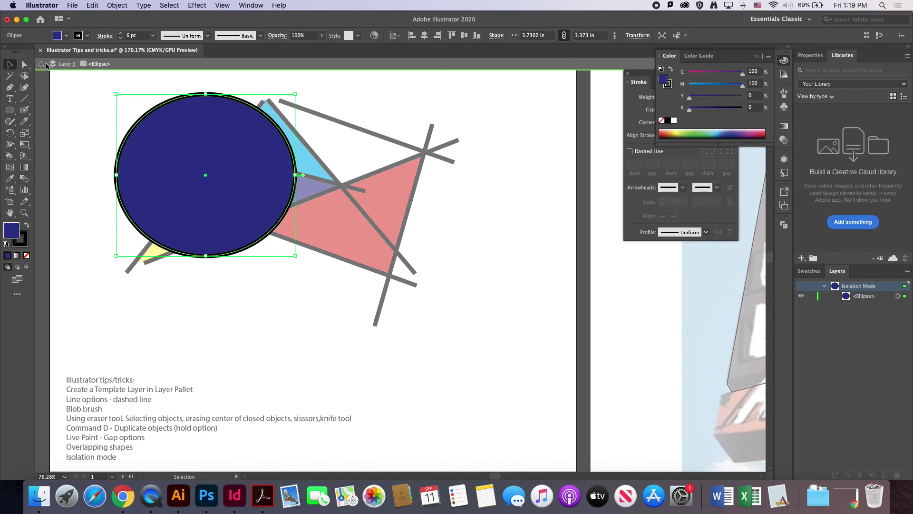
{"action": "left_click", "coordinate": [44, 65]}
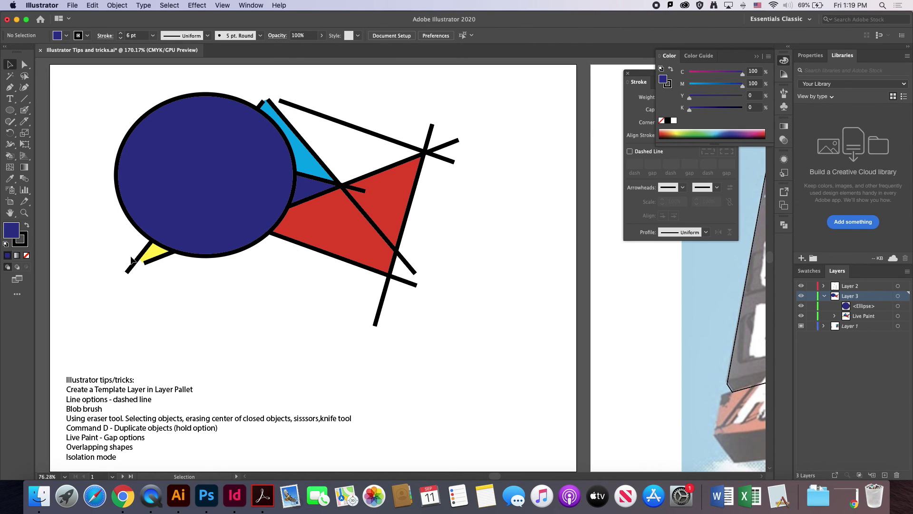
Select the ellipse and the Live Paint group together.
{"action": "scroll", "coordinate": [130, 255], "scroll_direction": "down", "scroll_amount": 3}
{"action": "scroll", "coordinate": [154, 252], "scroll_direction": "up", "scroll_amount": 2}
{"action": "scroll", "coordinate": [154, 252], "scroll_direction": "up", "scroll_amount": 2}
{"action": "left_click_drag", "start_coordinate": [88, 102], "coordinate": [501, 343]}
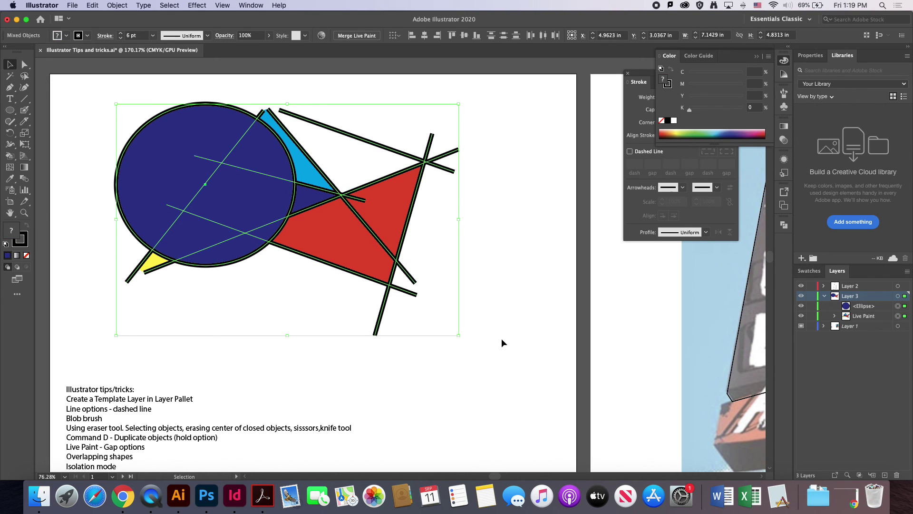